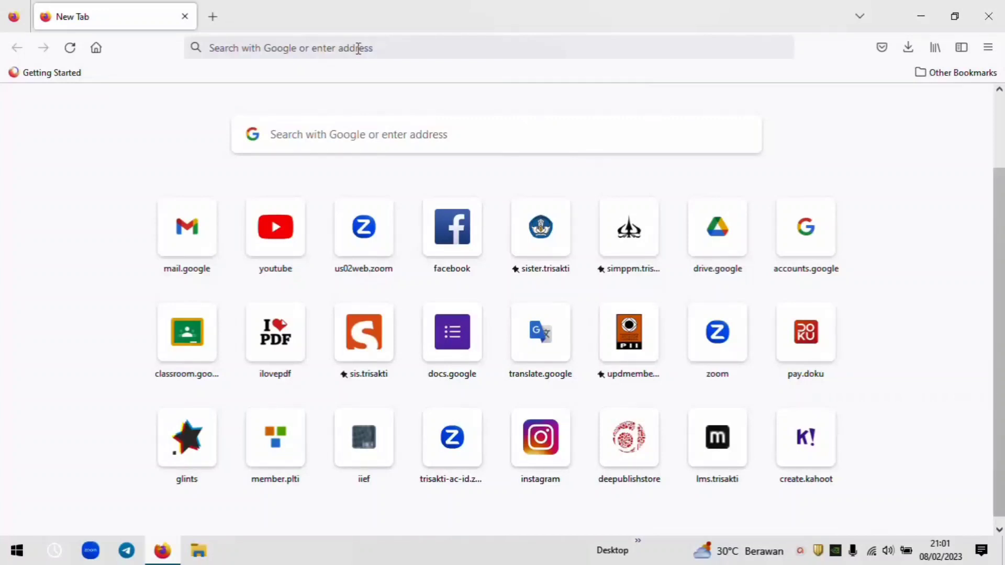
left_click(330, 50)
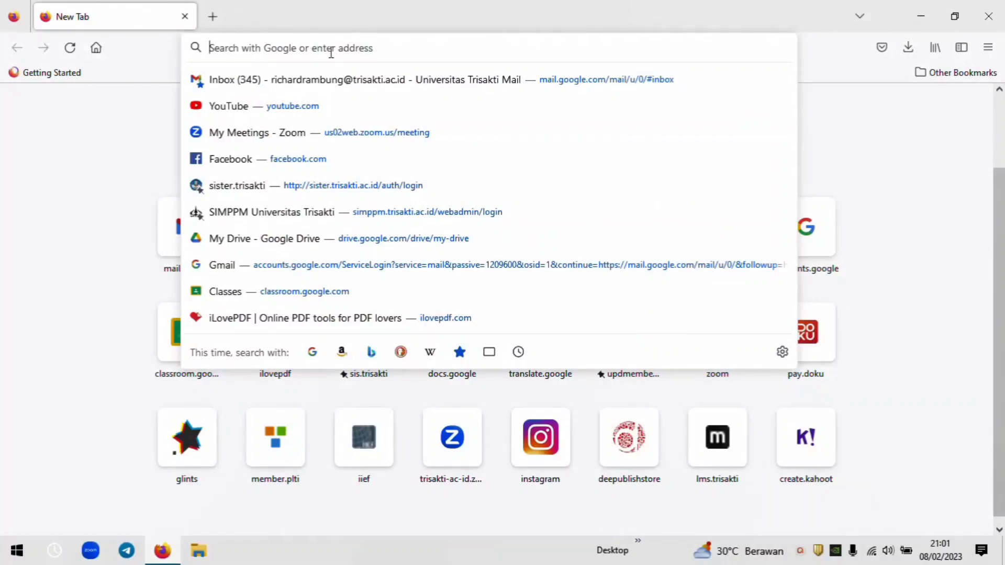
type("www.")
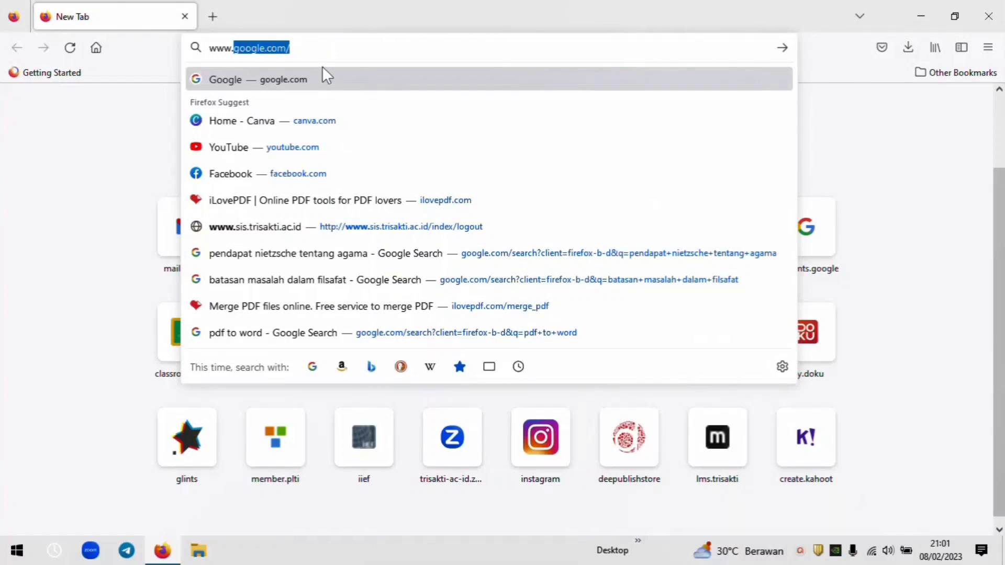
type("can")
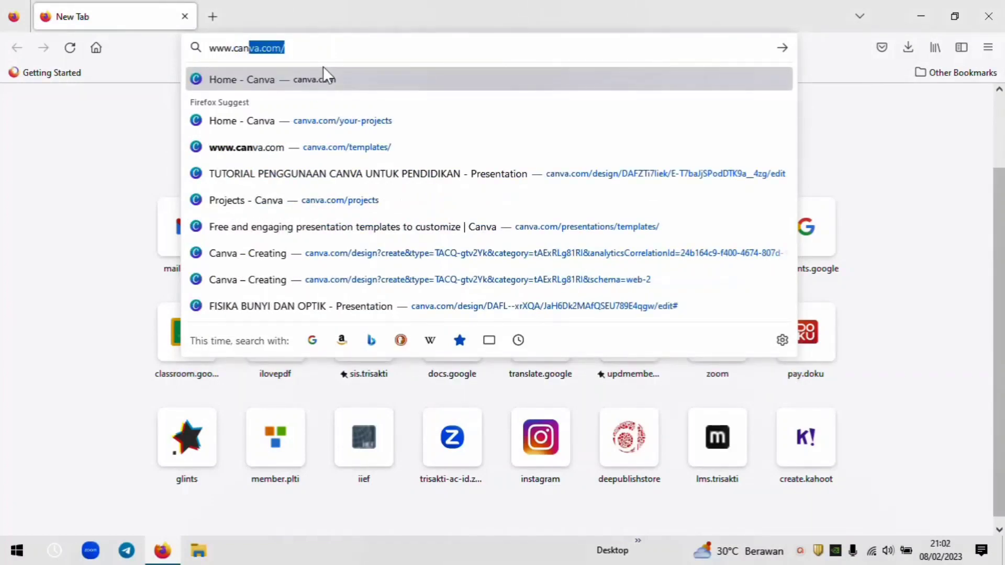
key("Return")
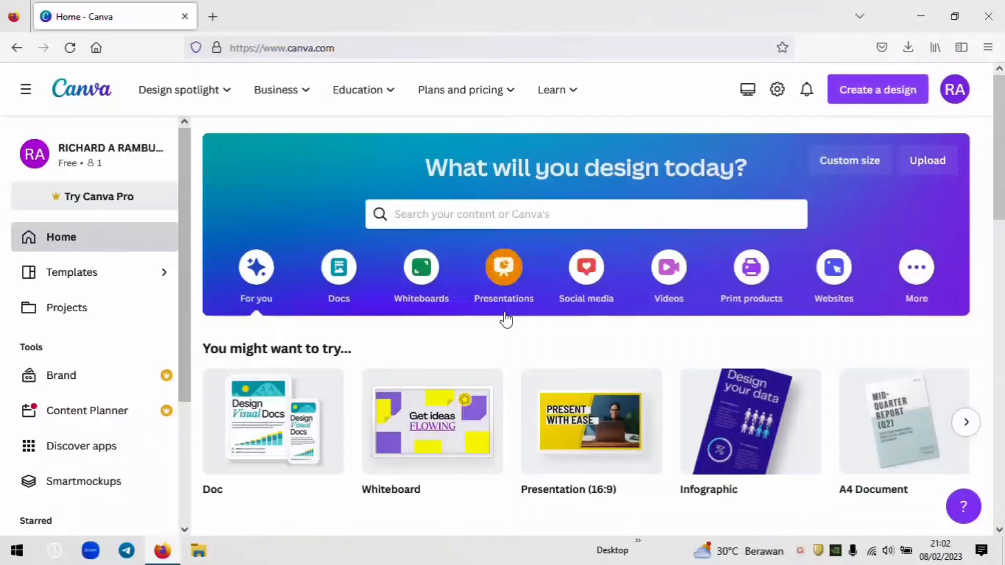
left_click(871, 102)
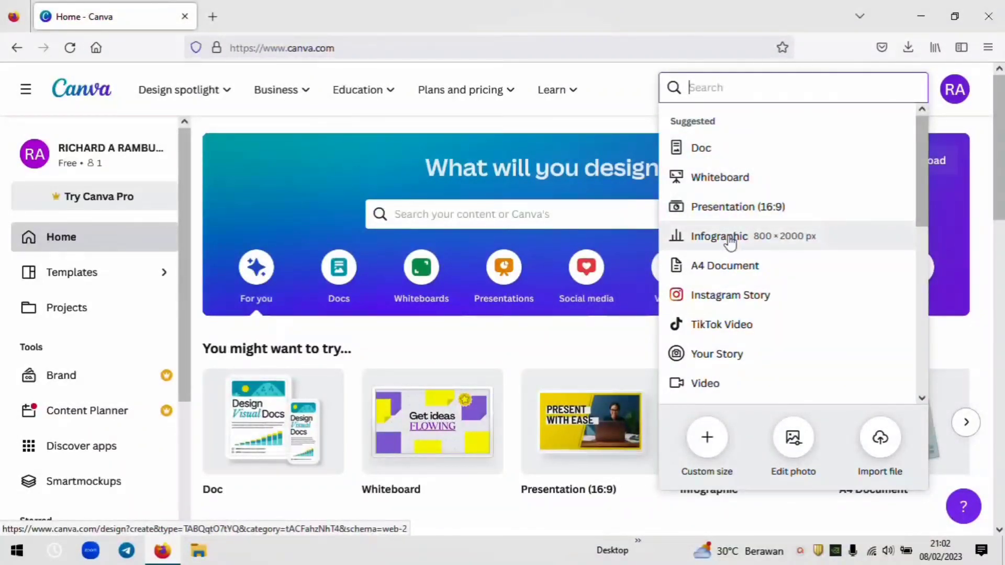
left_click(620, 90)
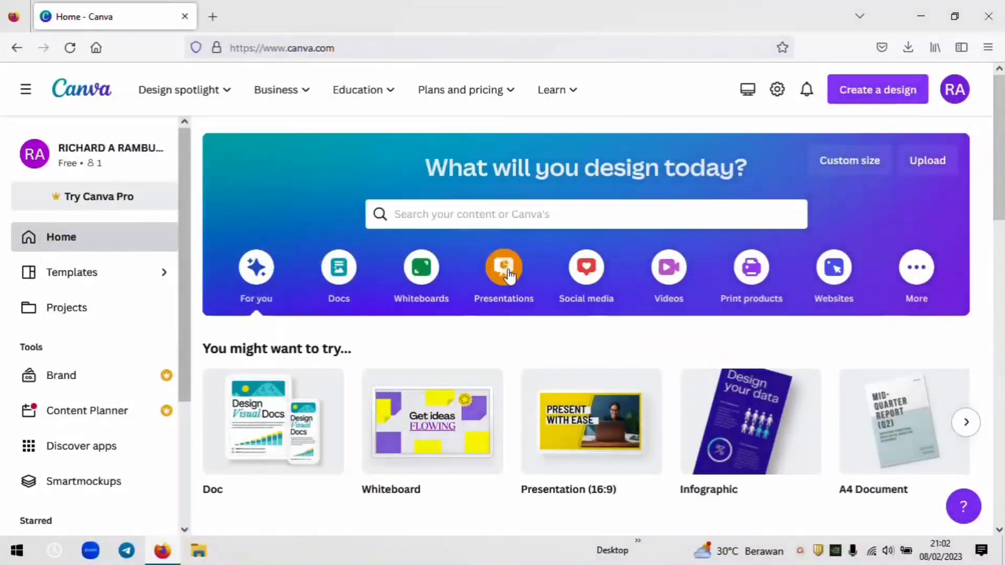
left_click(900, 96)
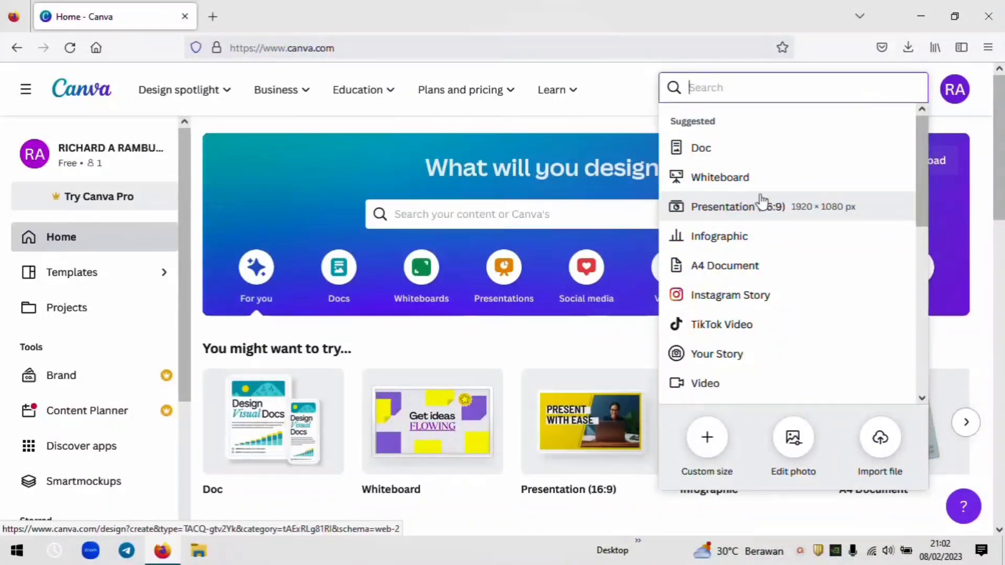
left_click(621, 106)
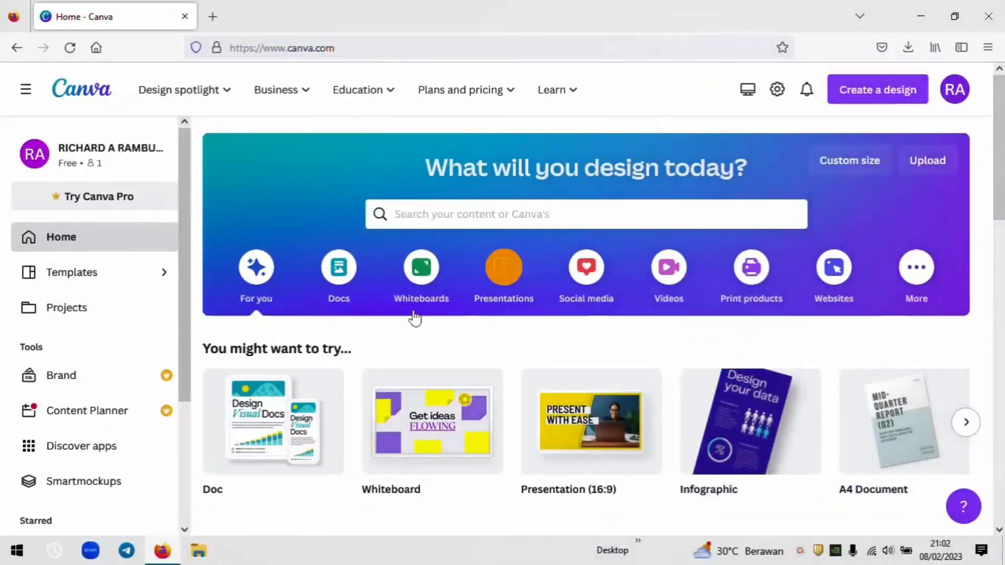
Step: Show the Presentations category on the home page and browse through its presentation formats
left_click(506, 280)
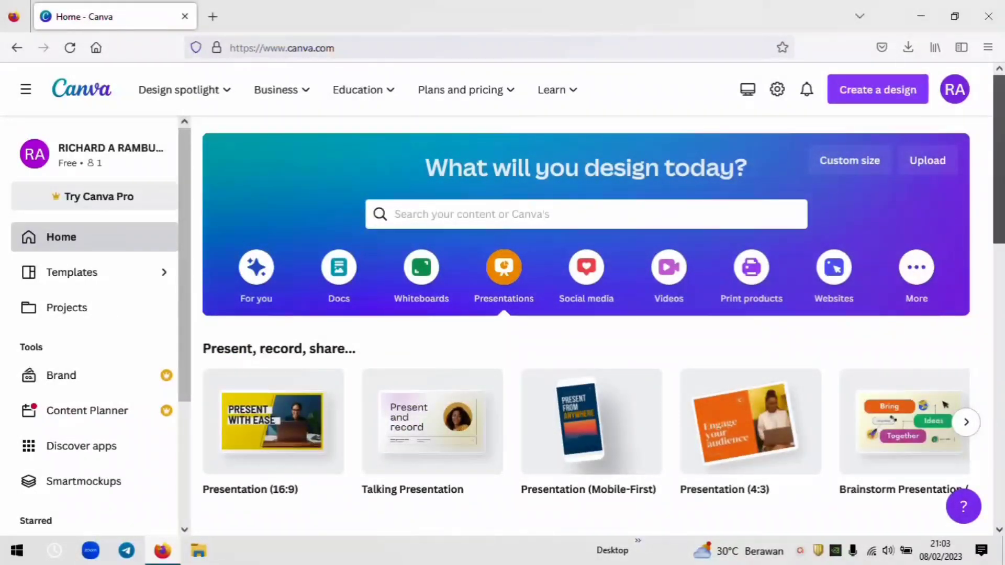
scroll(586, 324, "down", 3)
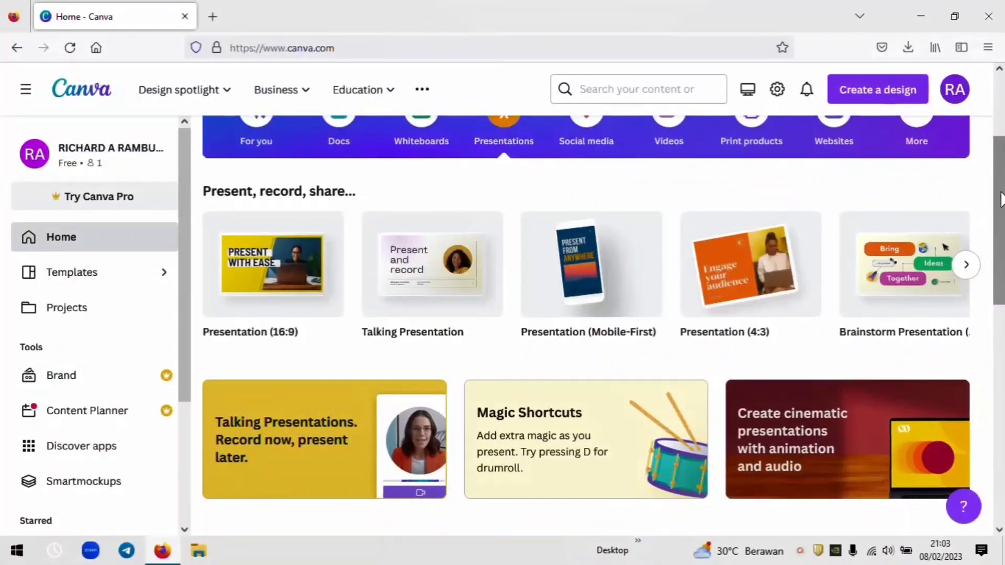
scroll(1002, 215, "down", 1)
scroll(1002, 214, "up", 2)
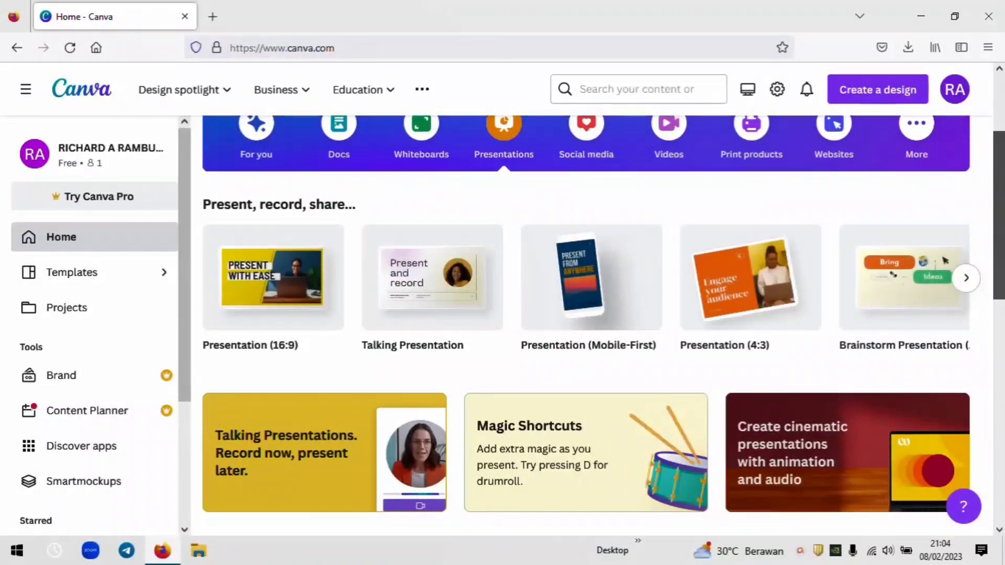
left_click(966, 278)
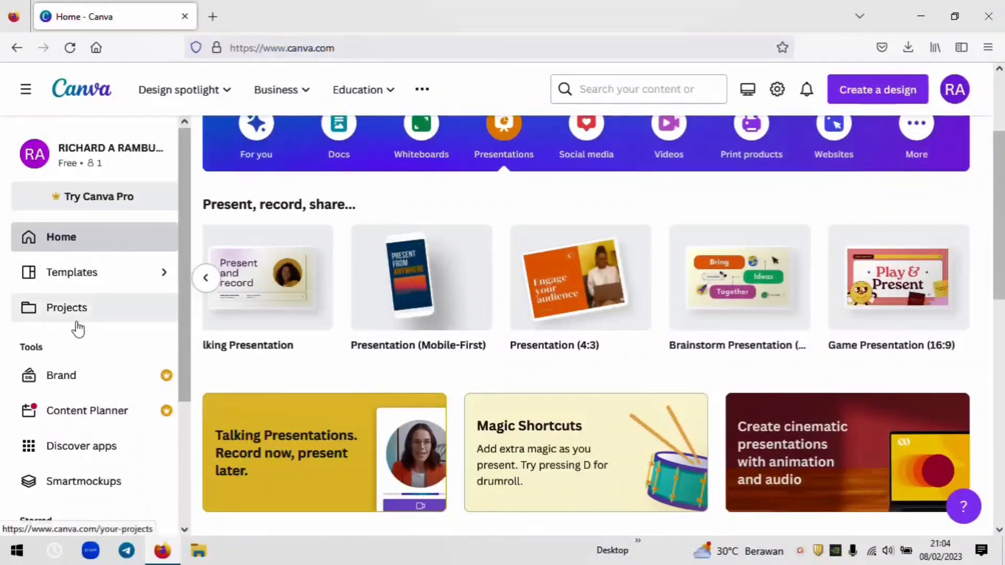
left_click(198, 278)
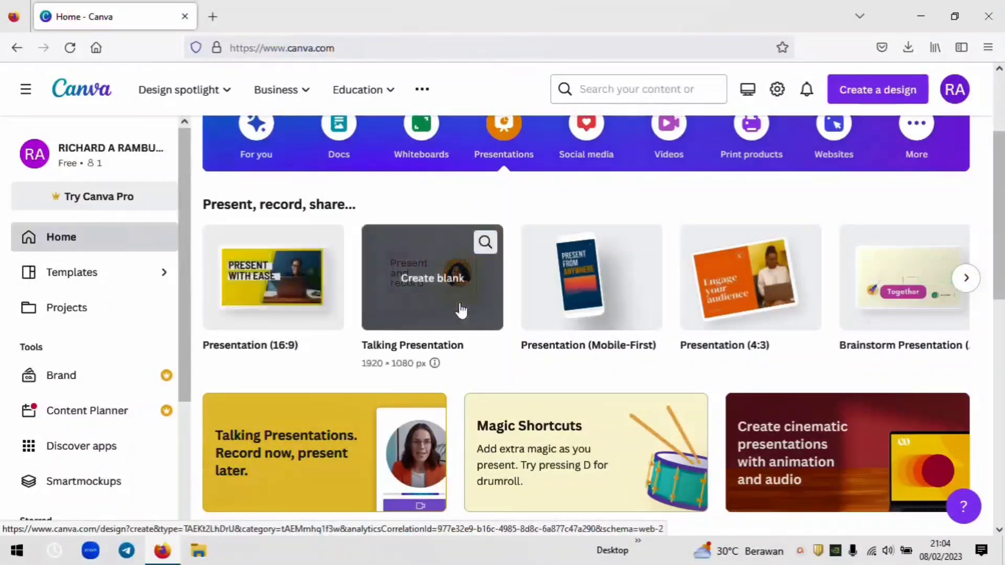
Step: Create a design from the "The Future of Communication" template among the presentation templates
scroll(999, 231, "down", 5)
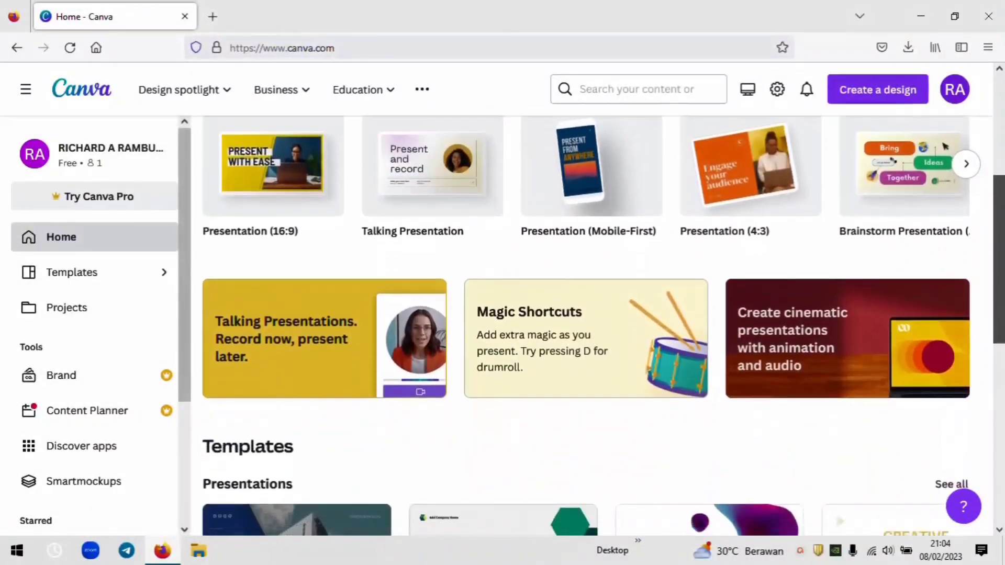
scroll(1000, 231, "down", 5)
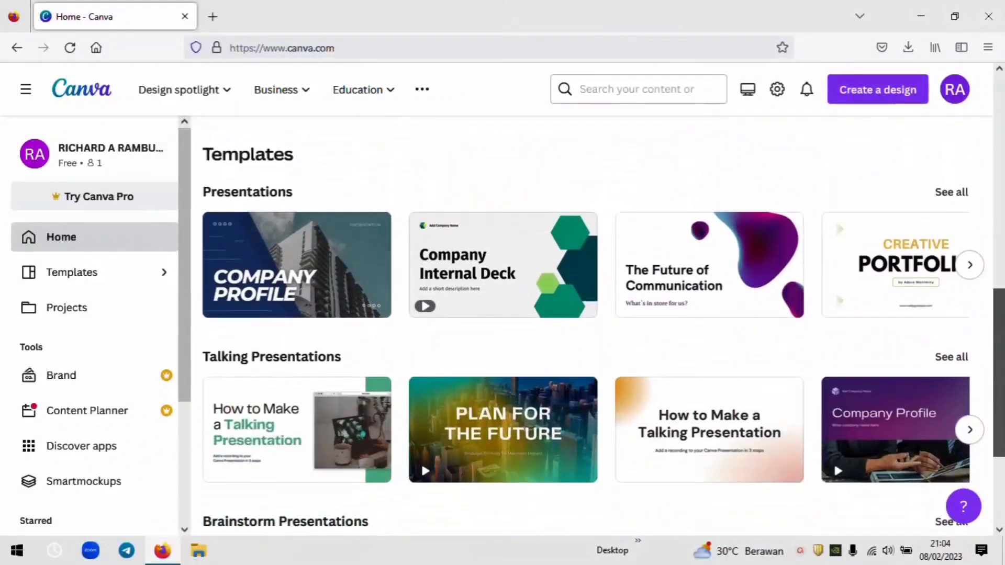
scroll(597, 325, "up", 6)
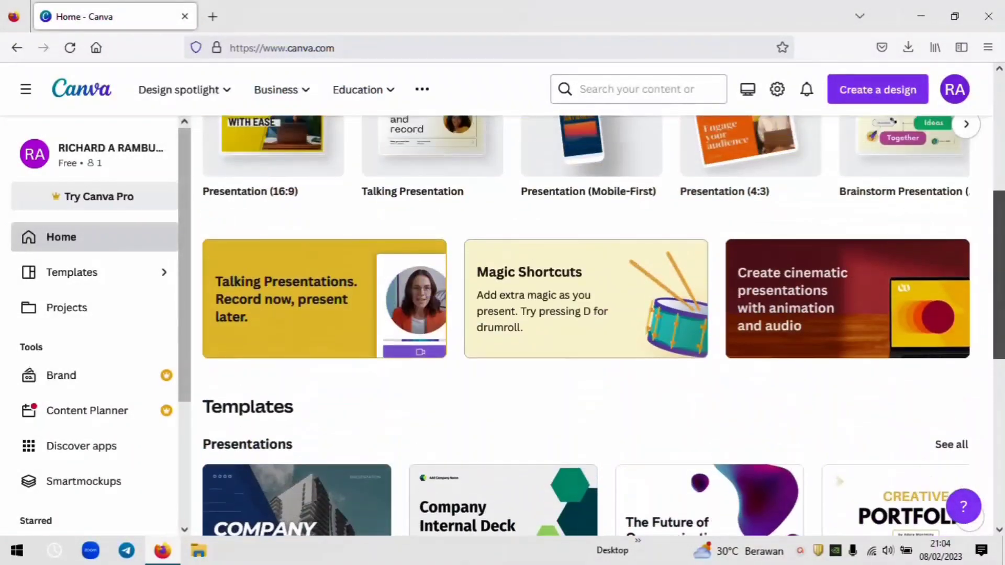
left_click_drag(999, 280, 999, 272)
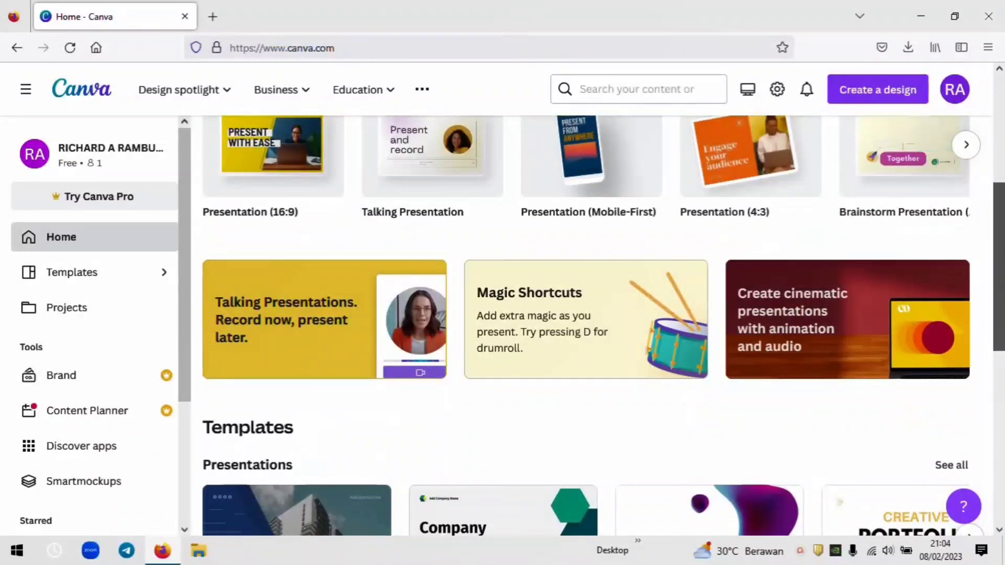
scroll(597, 325, "down", 3)
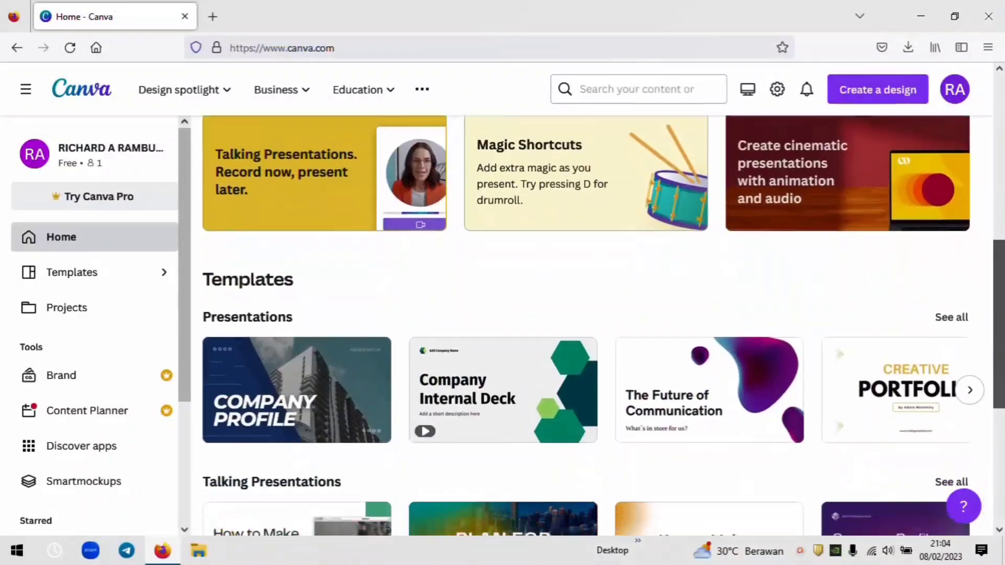
left_click_drag(1000, 340, 1002, 394)
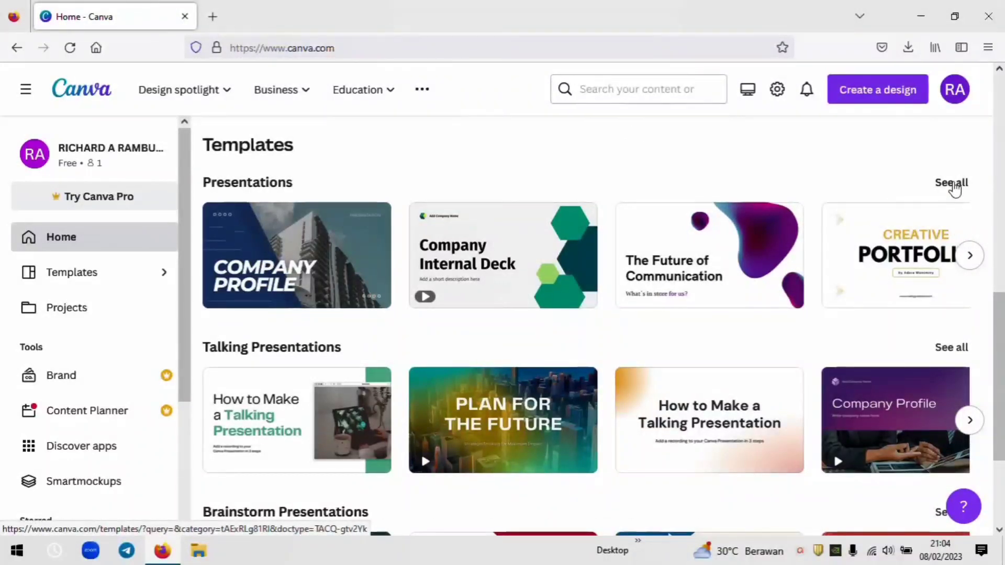
left_click(707, 271)
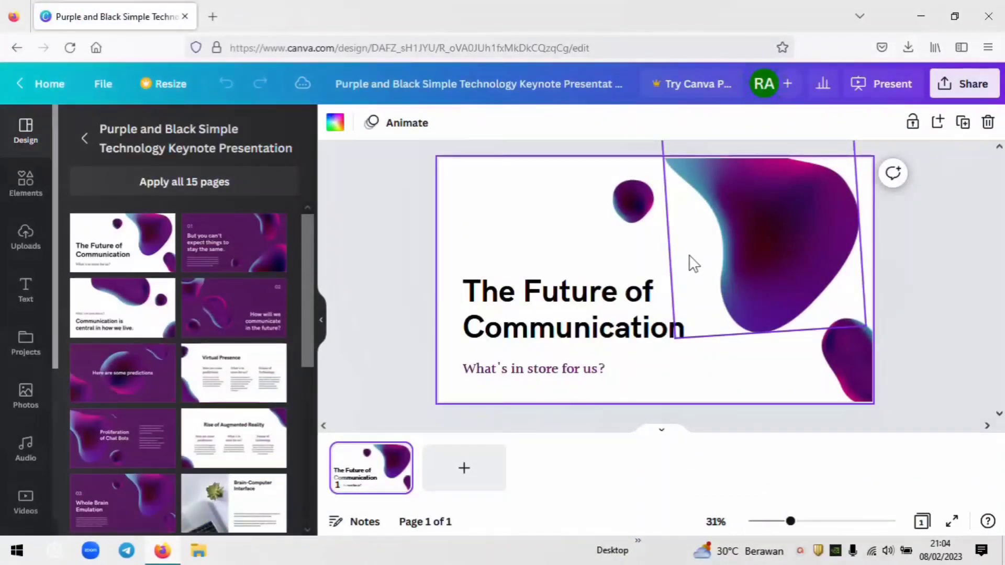
left_click(976, 274)
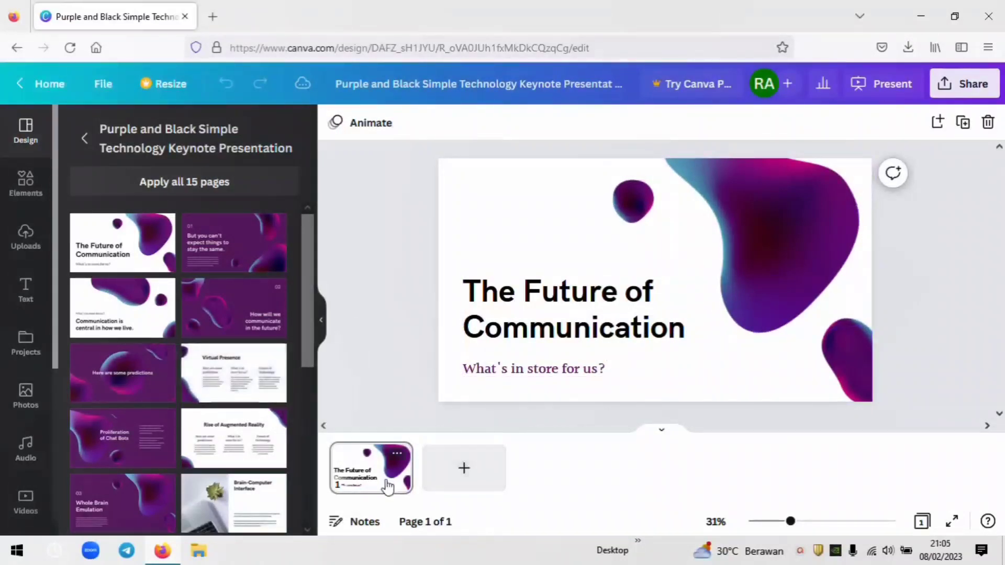
Step: Replace the title text on the first slide with "Fisika Dasar I"
left_click(560, 313)
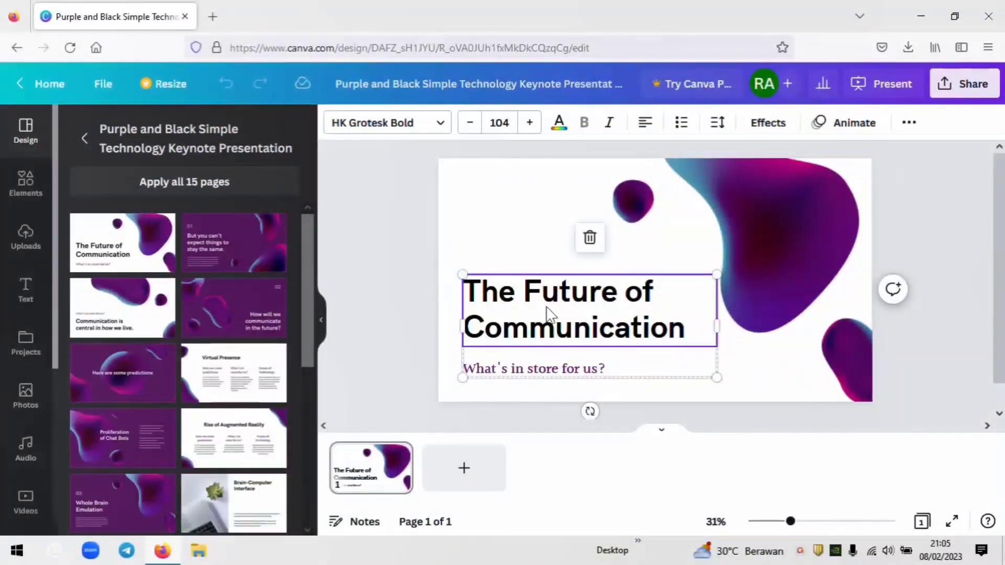
double_click(544, 319)
left_click(534, 301)
key("ctrl+a")
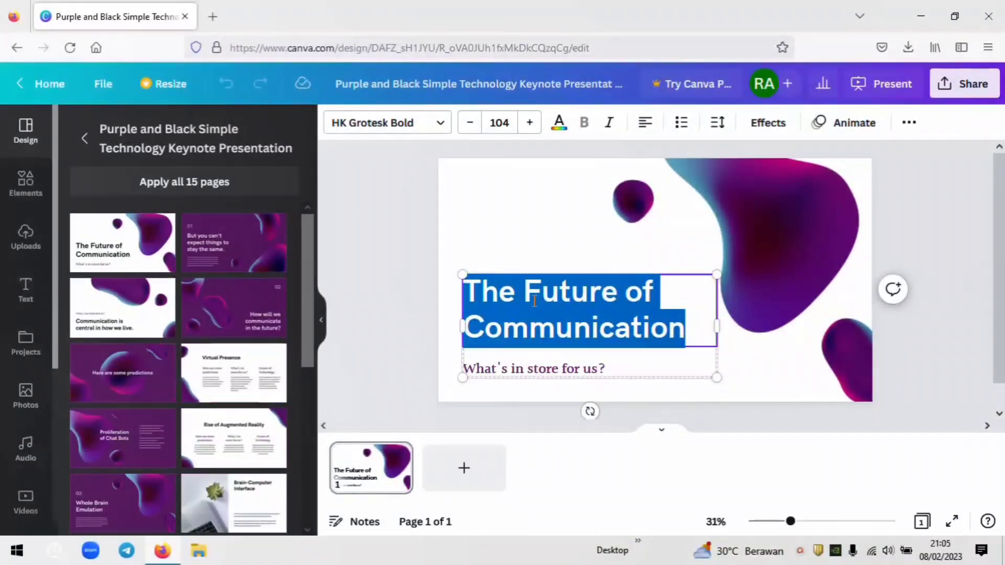
type("Fis")
key("ctrl+a")
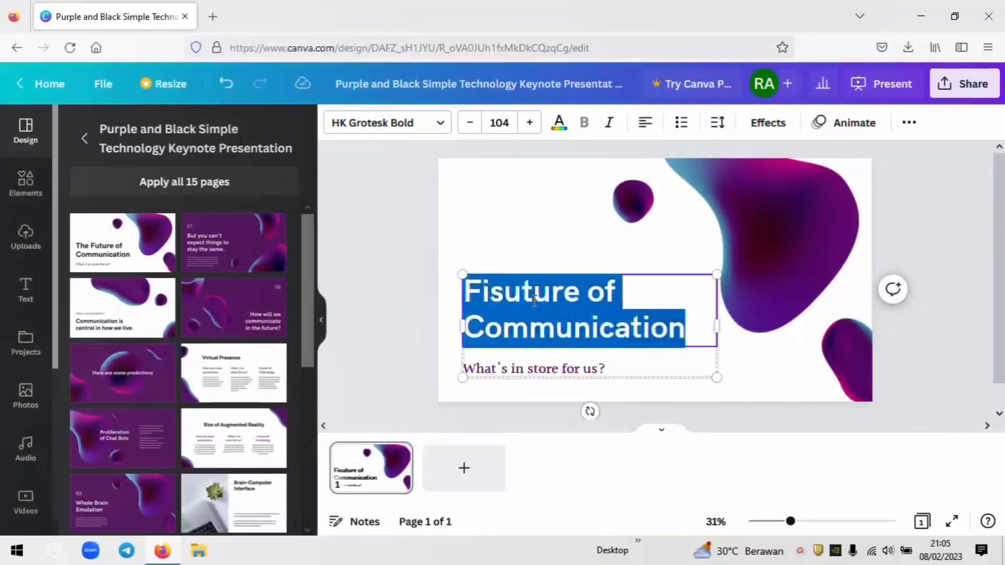
type("Fisika ")
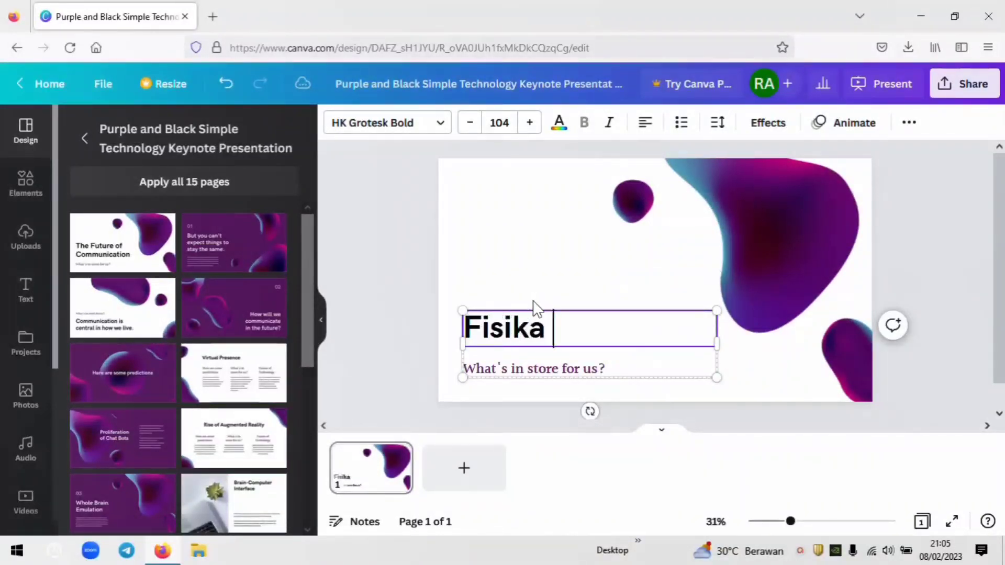
type("Dasar ")
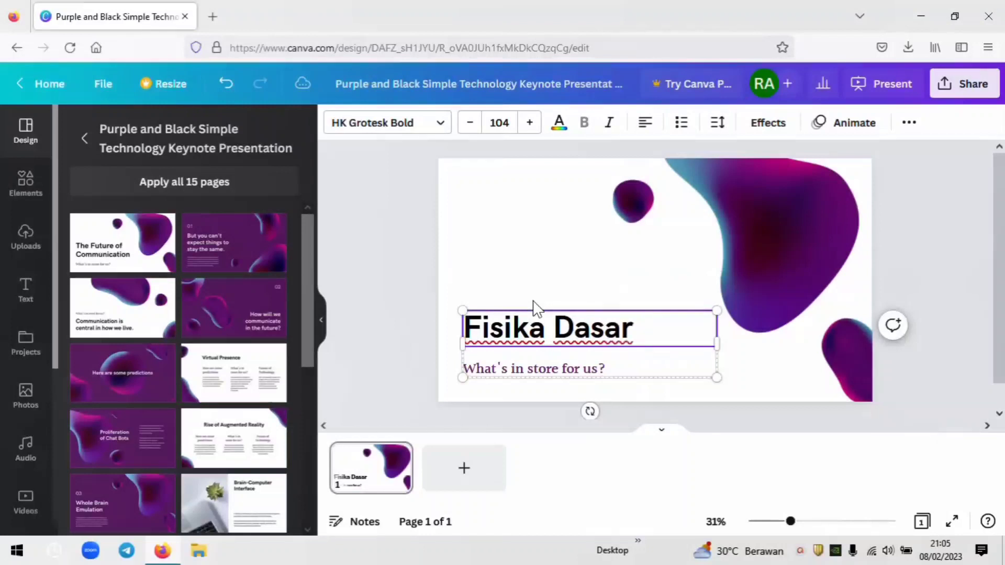
type("I")
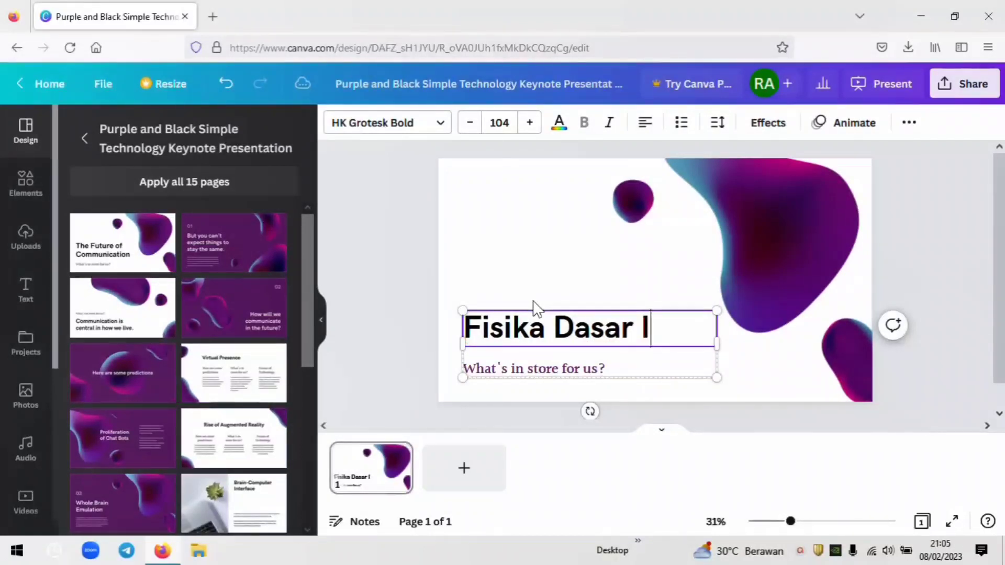
left_click(602, 282)
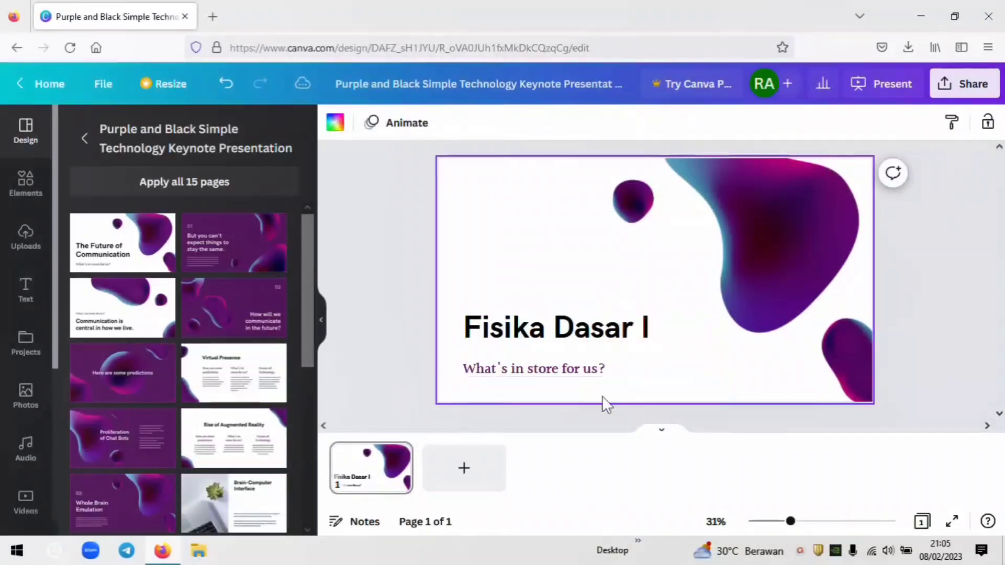
Step: Replace the subtitle below the slide title with the presenter's name
left_click(586, 371)
double_click(585, 370)
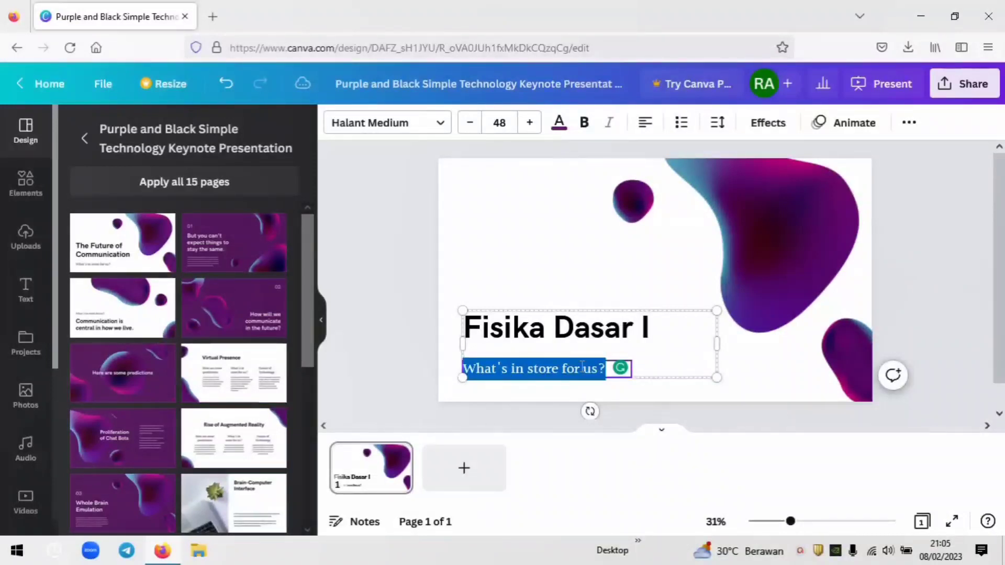
type("Dadang S.")
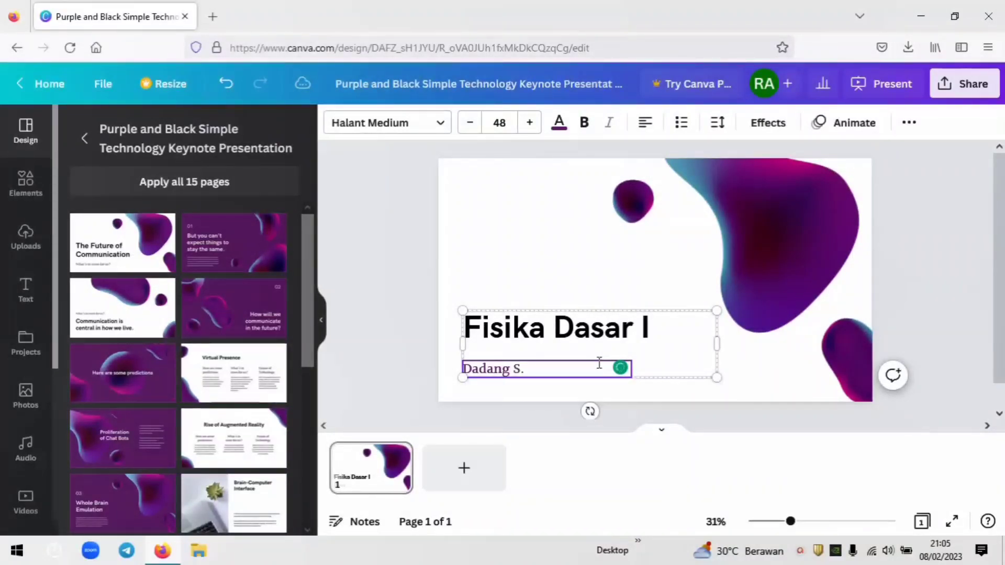
left_click(942, 247)
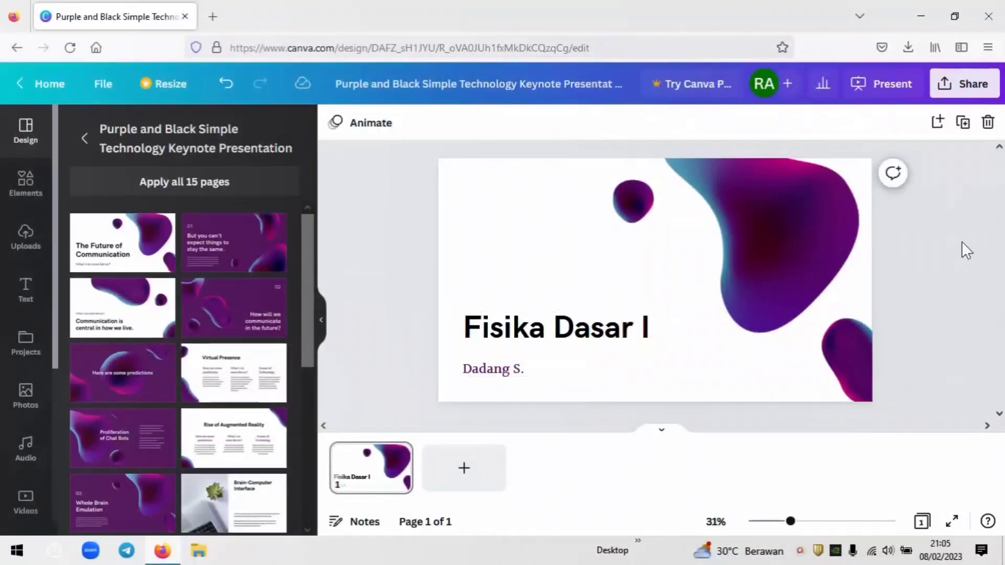
Step: Change the font of the "Fisika Dasar I" title to League Spartan
left_click(621, 337)
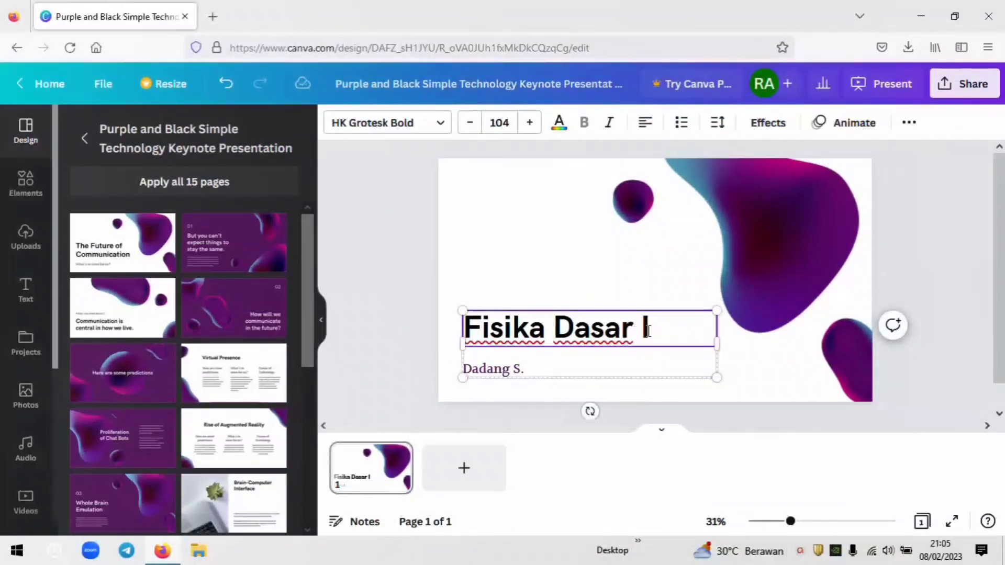
left_click_drag(654, 325, 639, 322)
left_click(664, 385)
left_click(621, 342)
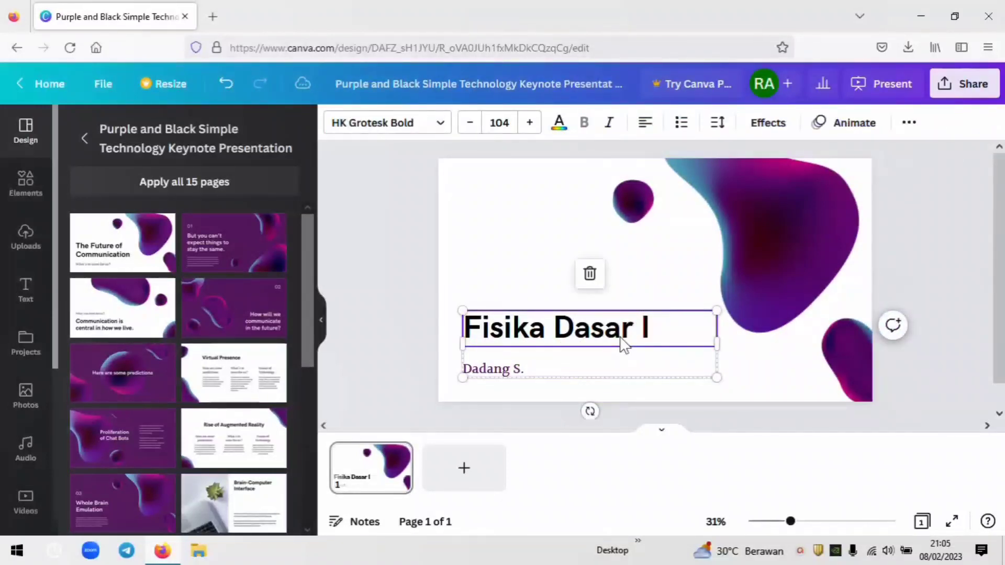
left_click(437, 130)
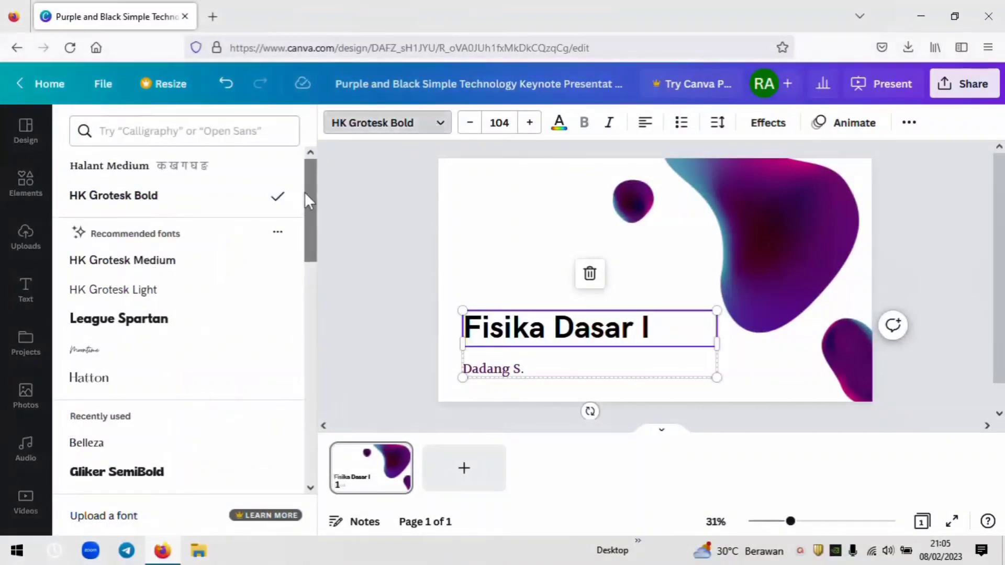
left_click(149, 321)
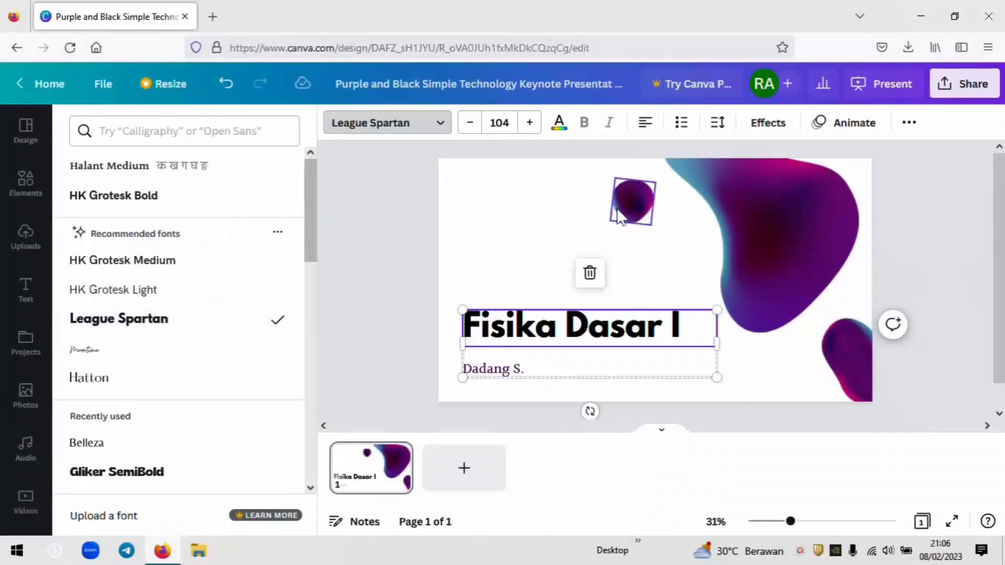
Step: Reduce the font size of the "Fisika Dasar I" title to 98.1
left_click(471, 124)
left_click(472, 126)
left_click(472, 125)
left_click(472, 126)
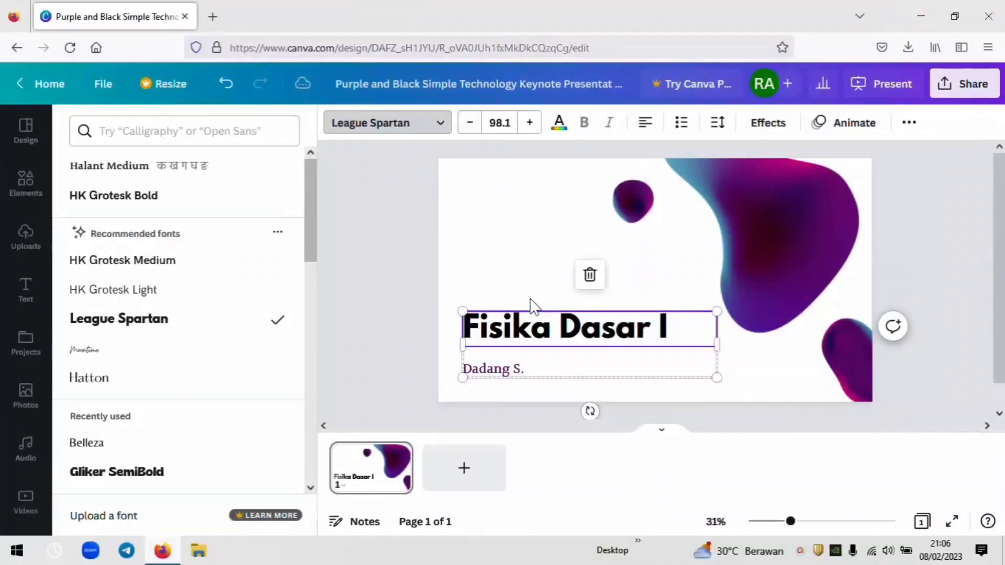
left_click(520, 279)
left_click(705, 403)
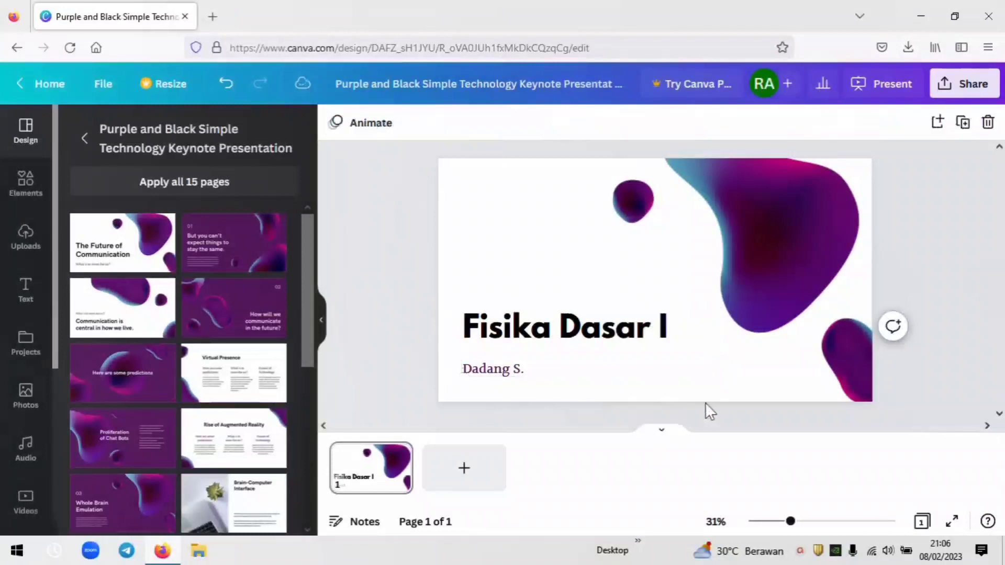
Step: Recolor the "Fisika Dasar I" title with the magenta from the photo colors
left_click(599, 332)
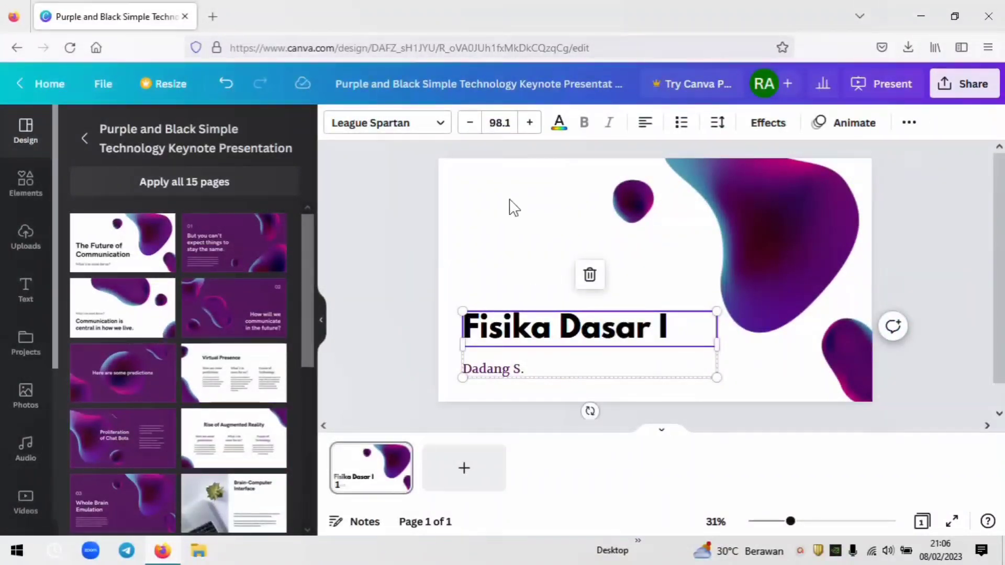
left_click(560, 126)
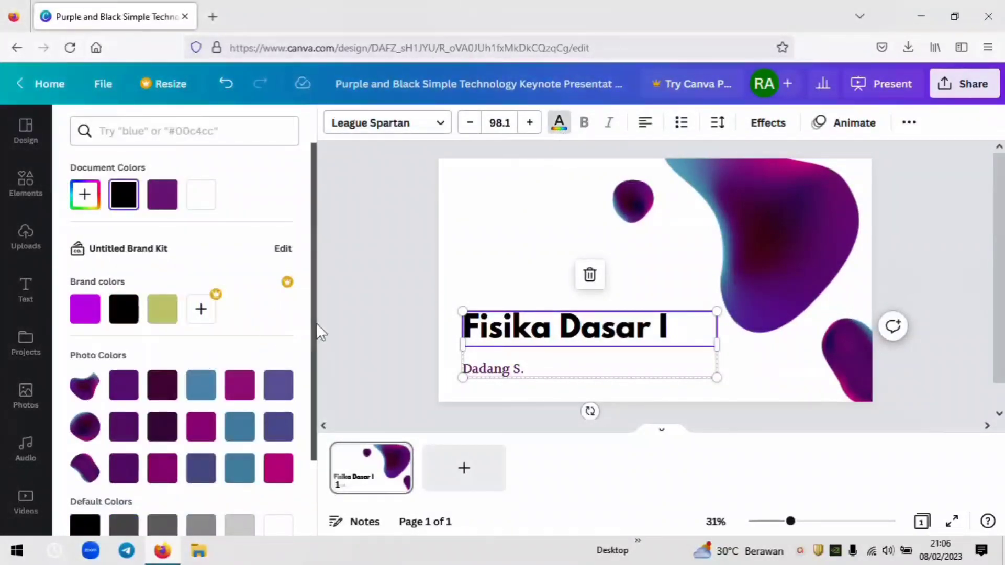
left_click_drag(313, 337, 303, 417)
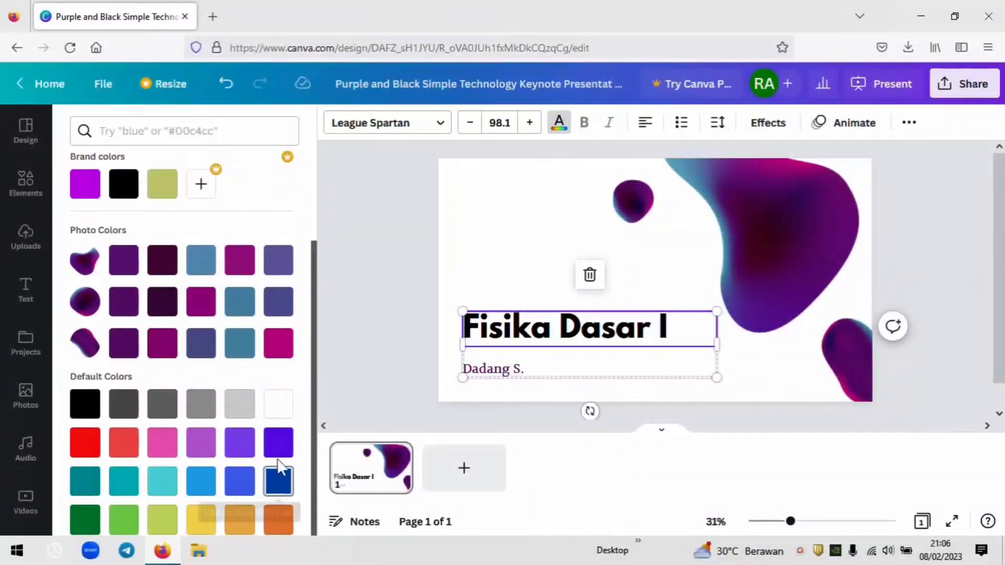
left_click(266, 353)
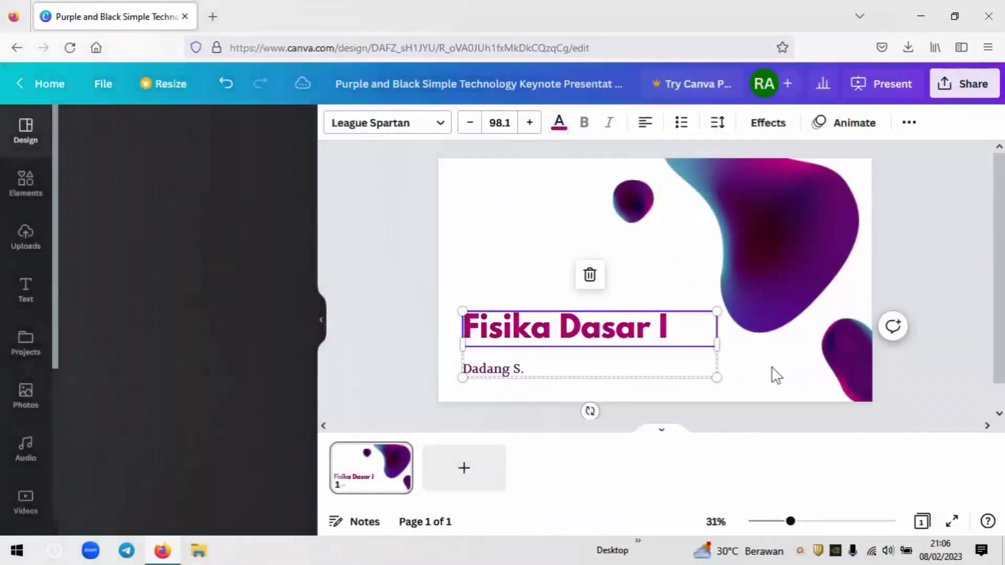
left_click(941, 276)
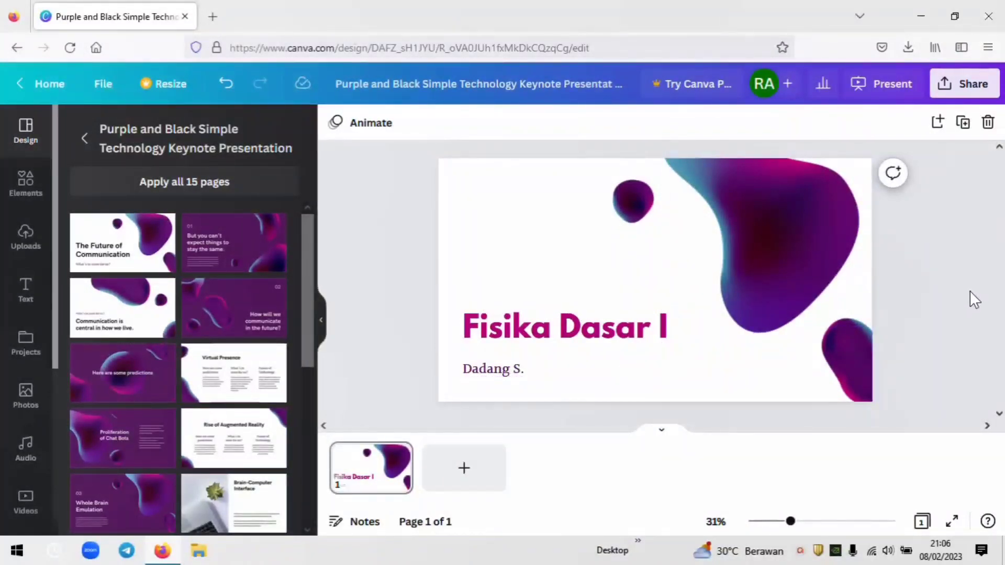
Step: Apply the Splice text effect to the "Fisika Dasar I" title
left_click(599, 322)
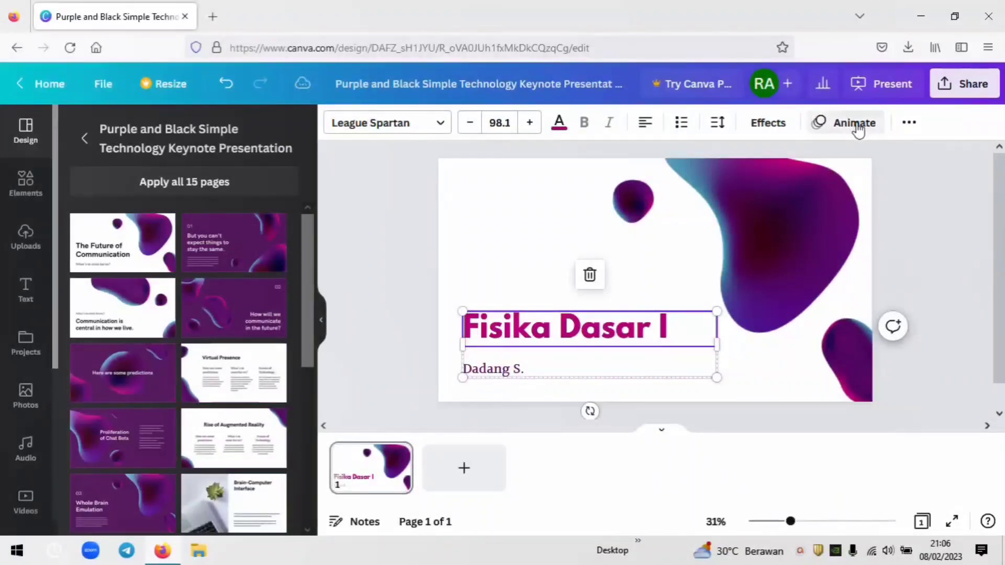
left_click(773, 135)
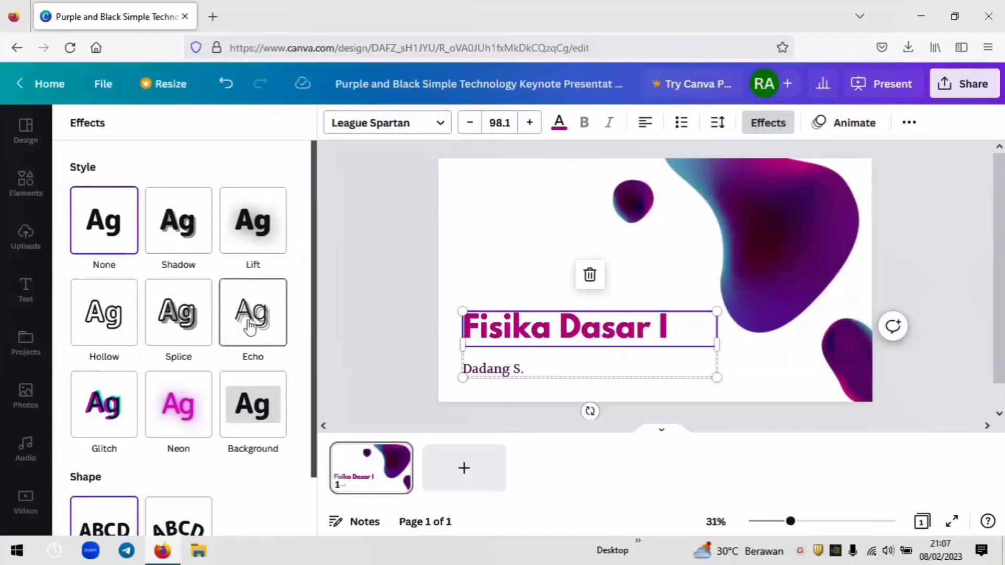
left_click(195, 324)
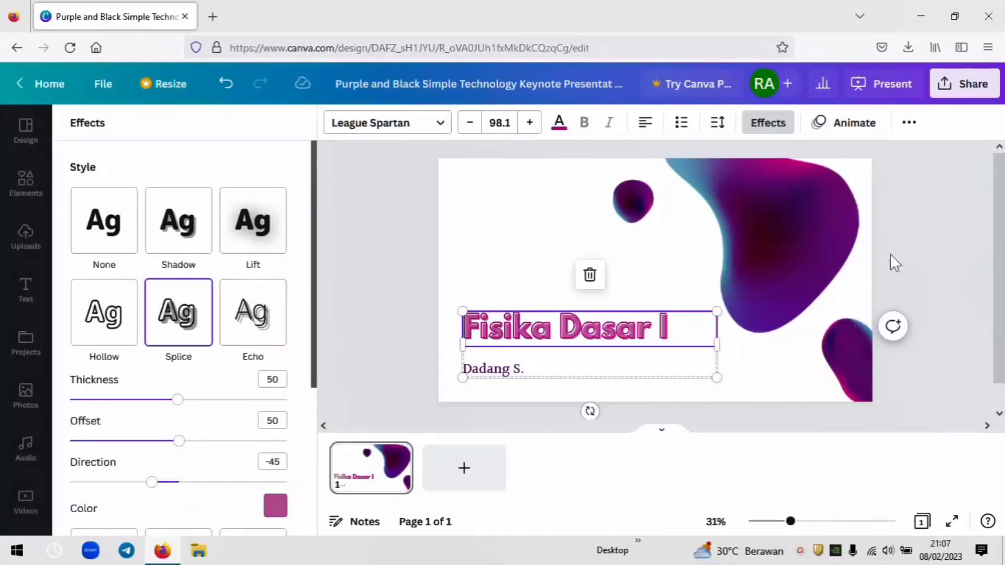
left_click(960, 247)
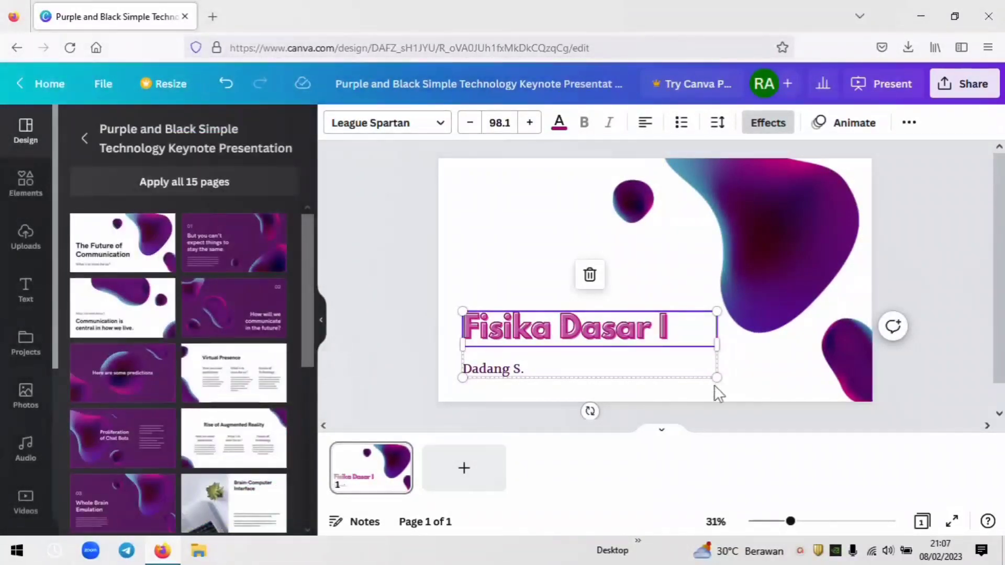
left_click(754, 390)
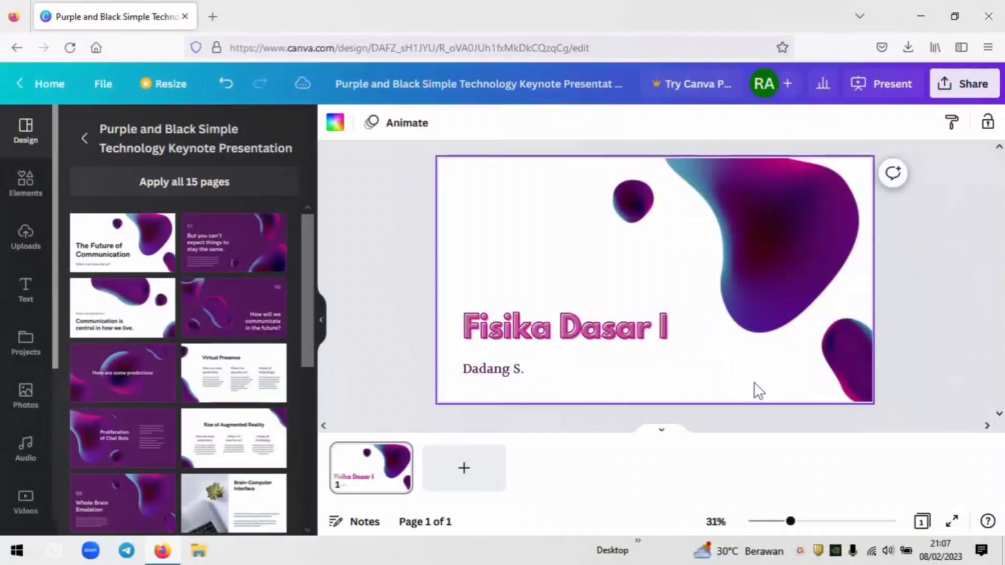
Step: Try the Rise, Pan and Fade text animations on the "Fisika Dasar I" title and settle on Typewriter
left_click(640, 339)
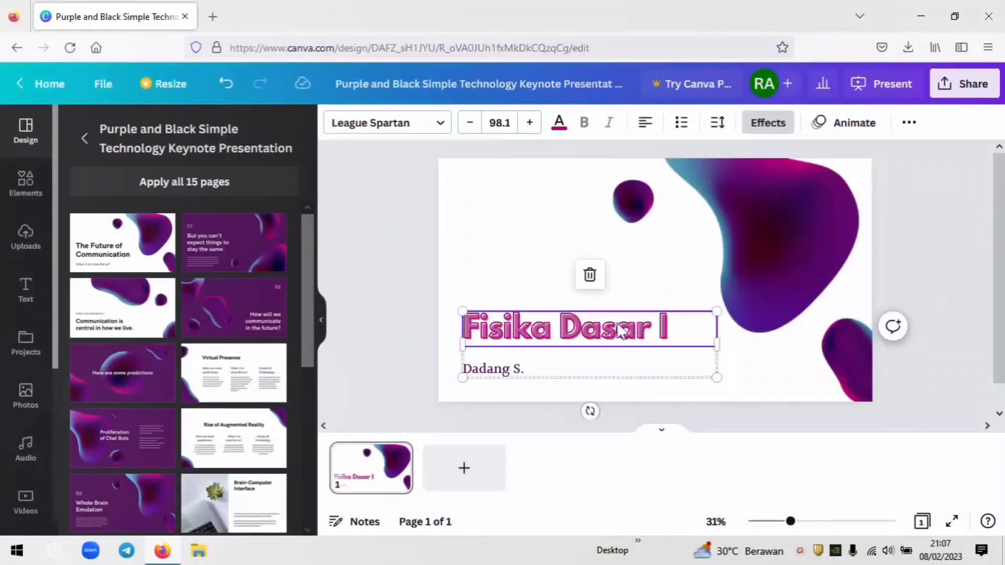
left_click(841, 134)
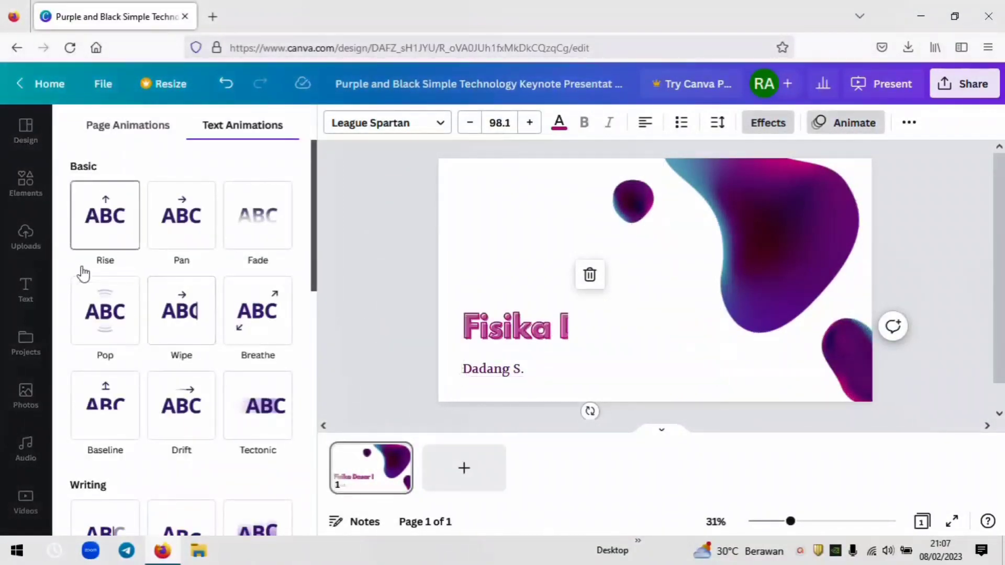
left_click(110, 239)
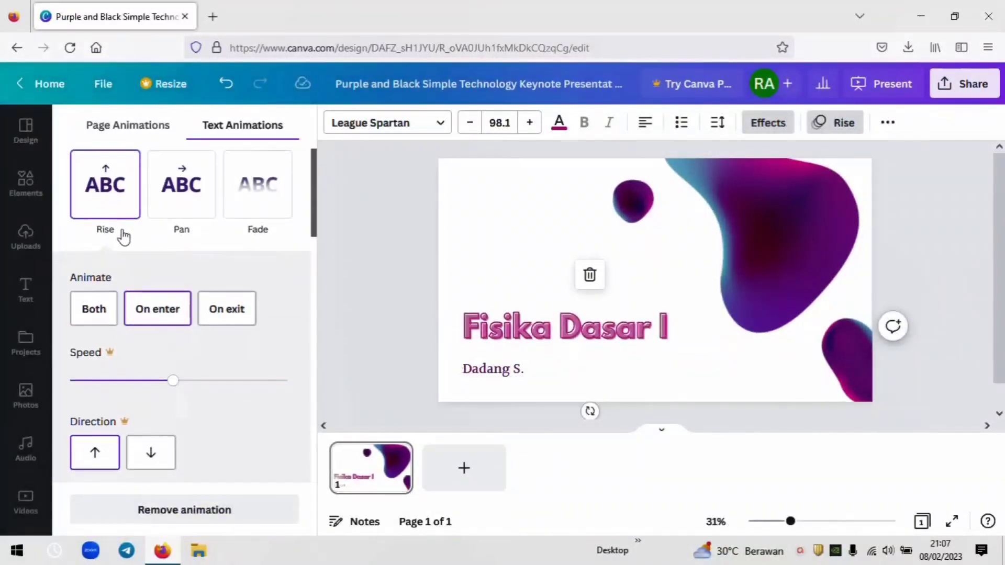
left_click(184, 201)
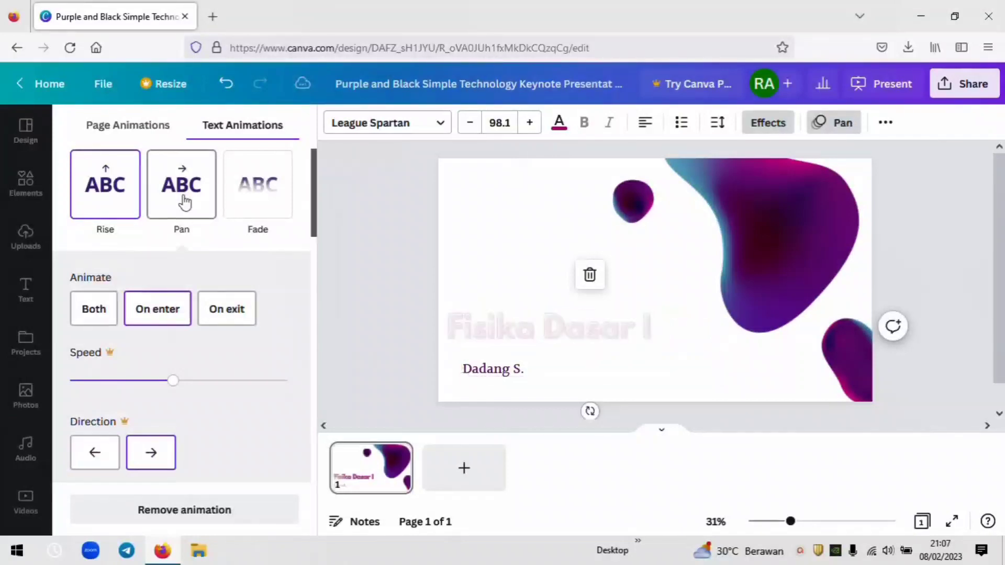
left_click(262, 190)
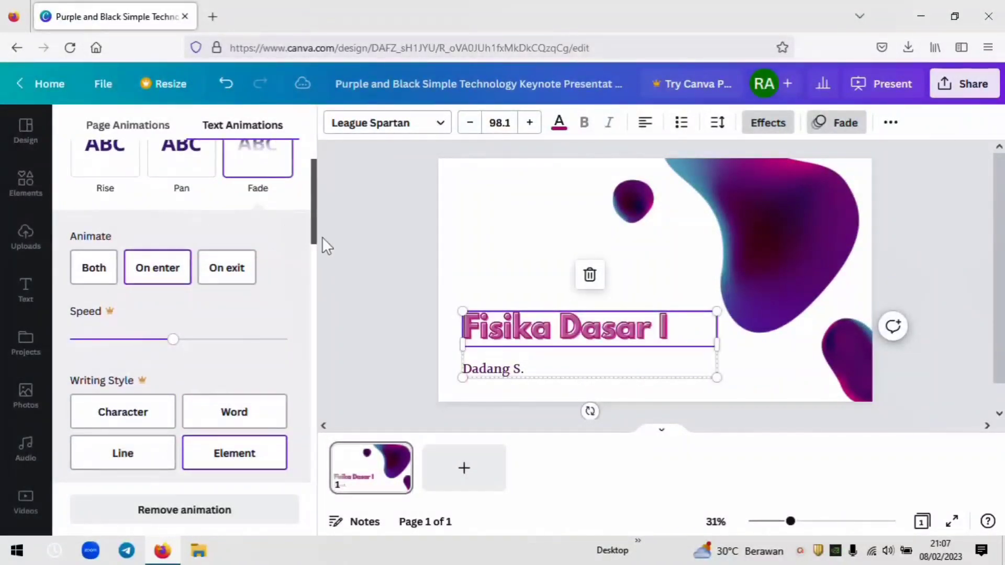
left_click_drag(308, 242, 319, 328)
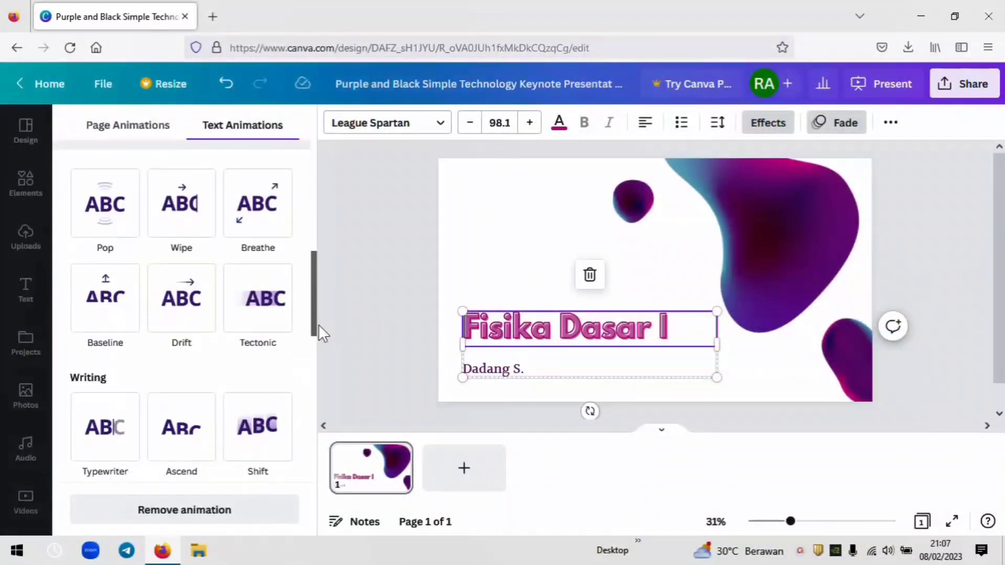
left_click(107, 444)
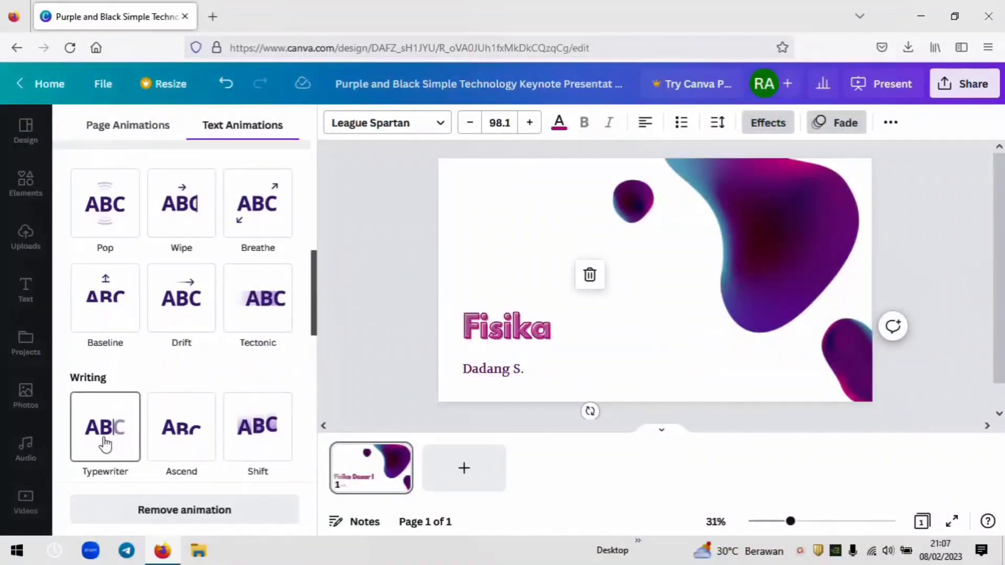
left_click(106, 443)
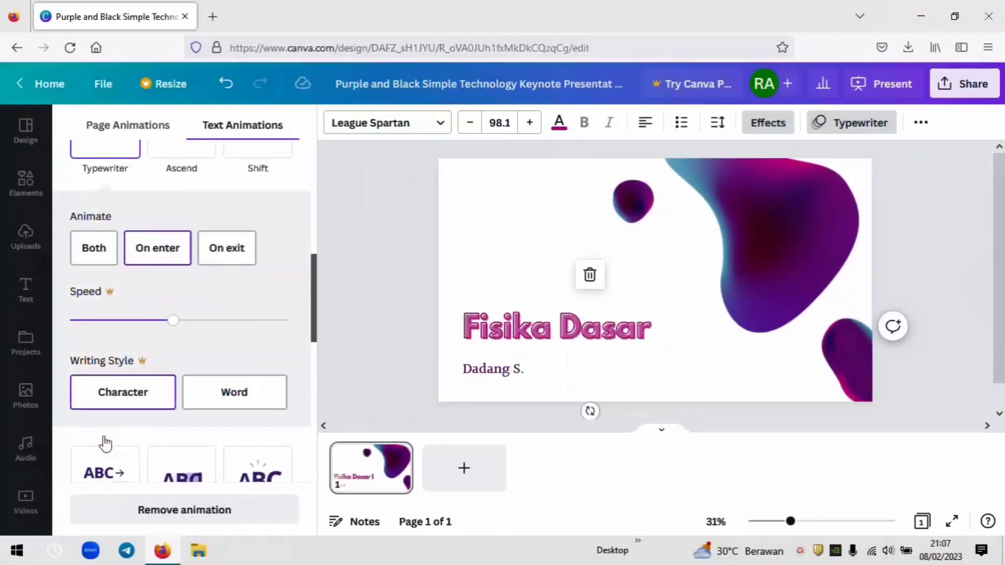
left_click(105, 444)
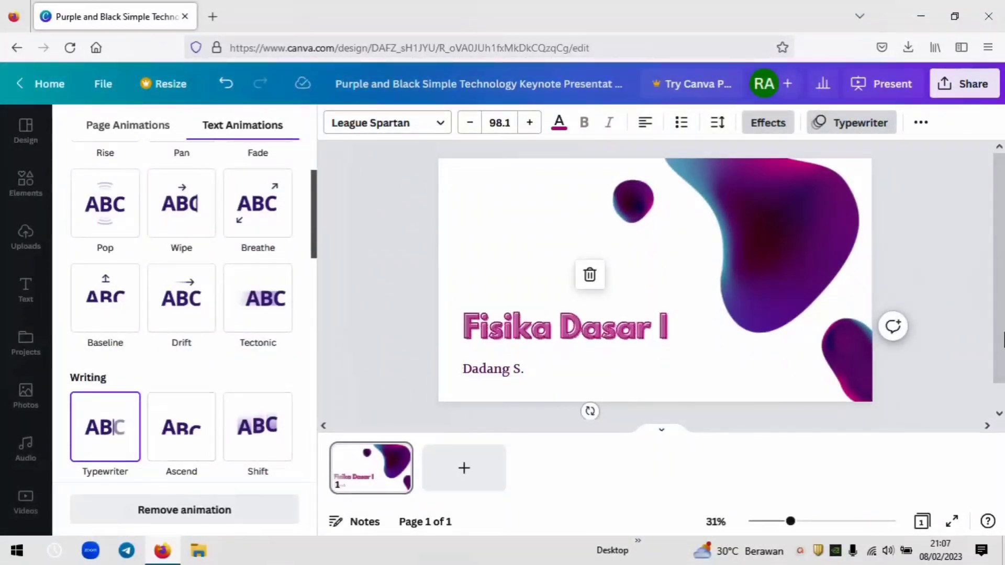
Step: Select the presenter's name below the title and open its animation options
scroll(734, 318, "down", 1)
left_click(610, 348)
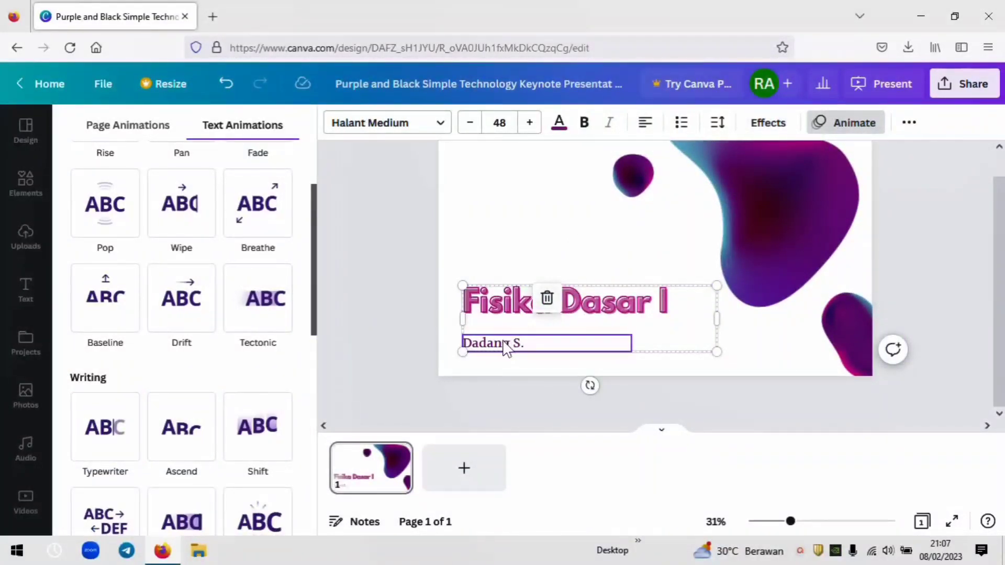
left_click(503, 345)
left_click_drag(524, 342, 463, 345)
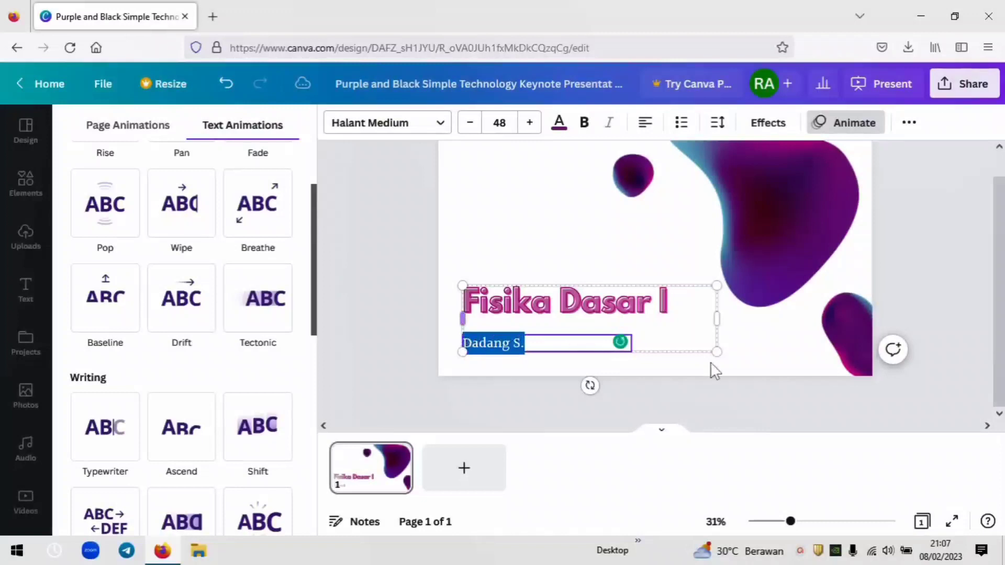
left_click(722, 360)
left_click(511, 374)
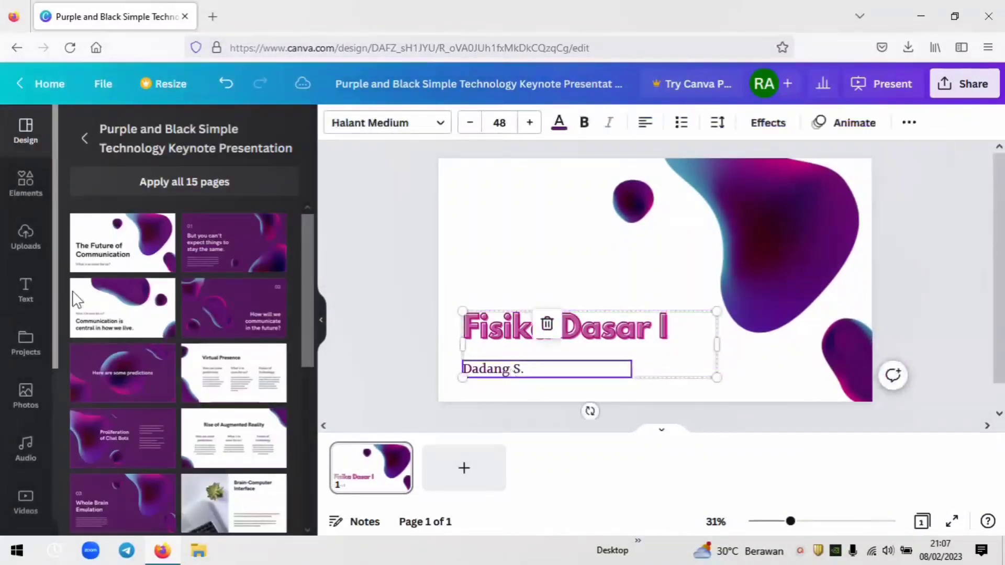
left_click(486, 372)
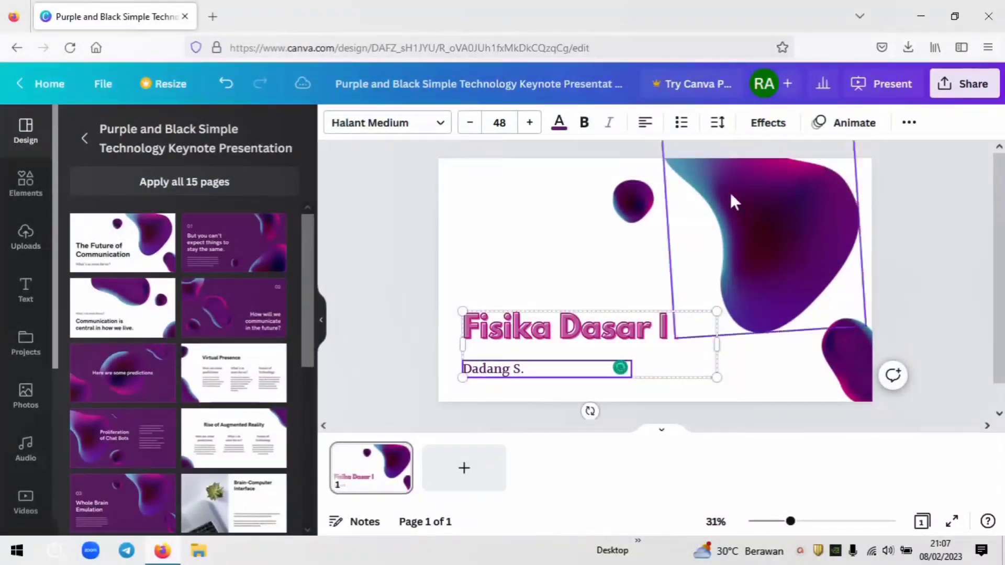
left_click(855, 123)
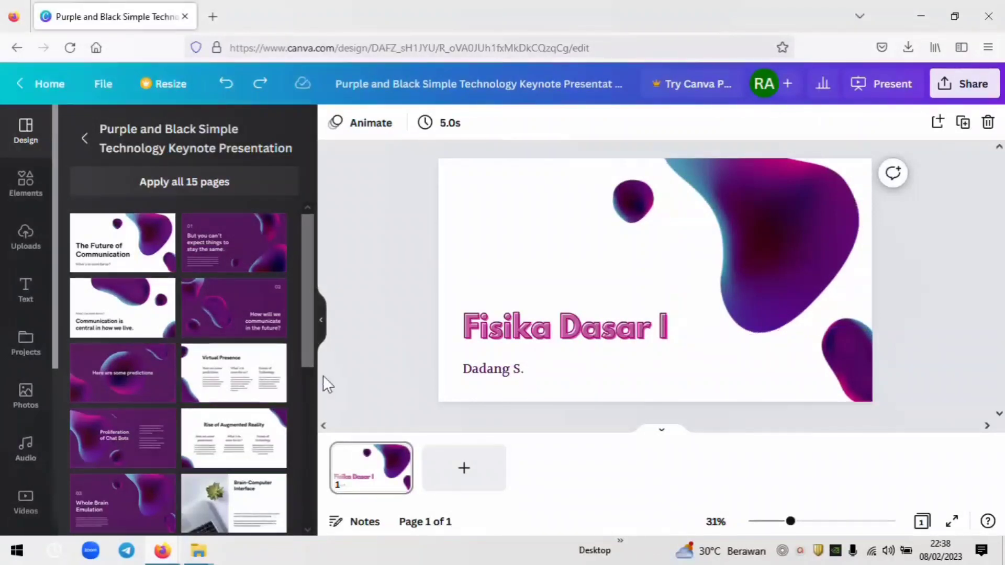
Step: Add a blank second page and undo the addition
left_click(463, 479)
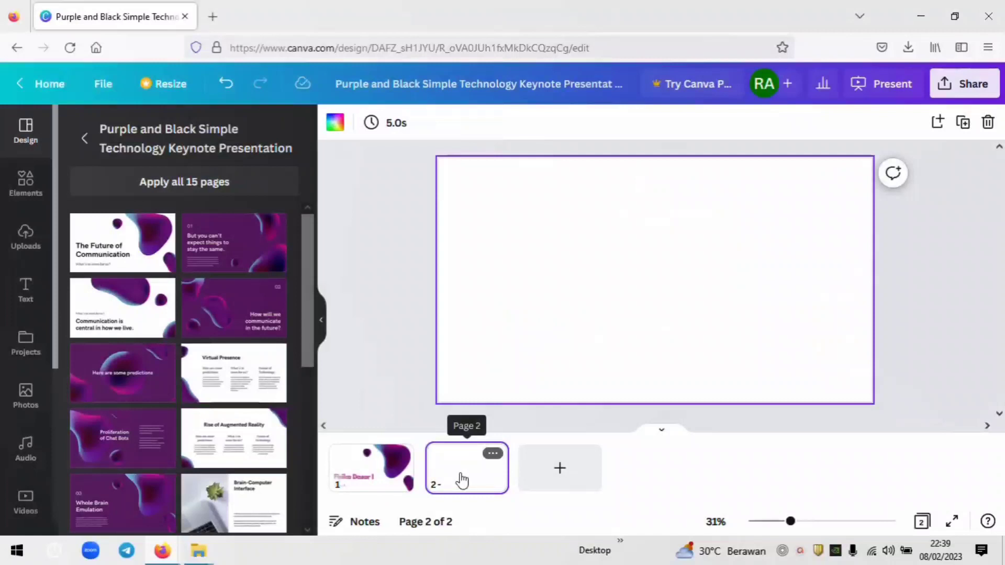
left_click(224, 85)
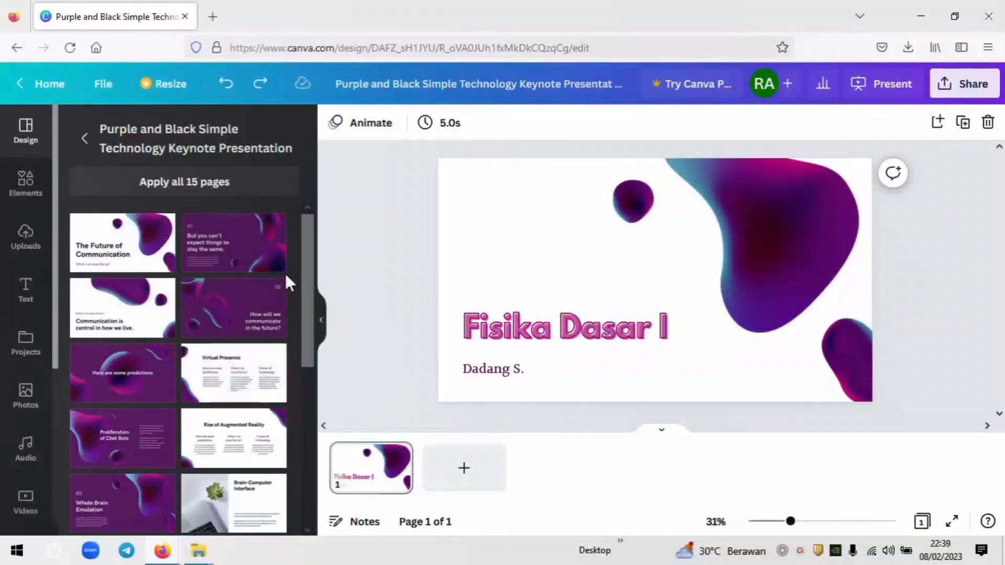
Step: Add the template page "But you can't expect things to stay the same." as a new page after the title slide
mouse_move(306, 281)
left_mouse_down()
mouse_move(302, 387)
mouse_move(309, 263)
left_mouse_up()
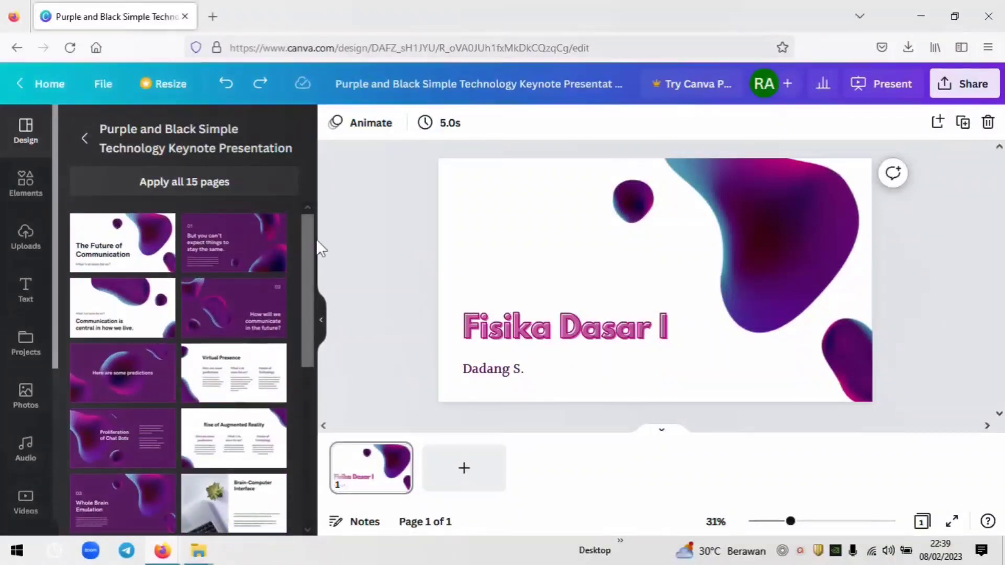
left_click(236, 252)
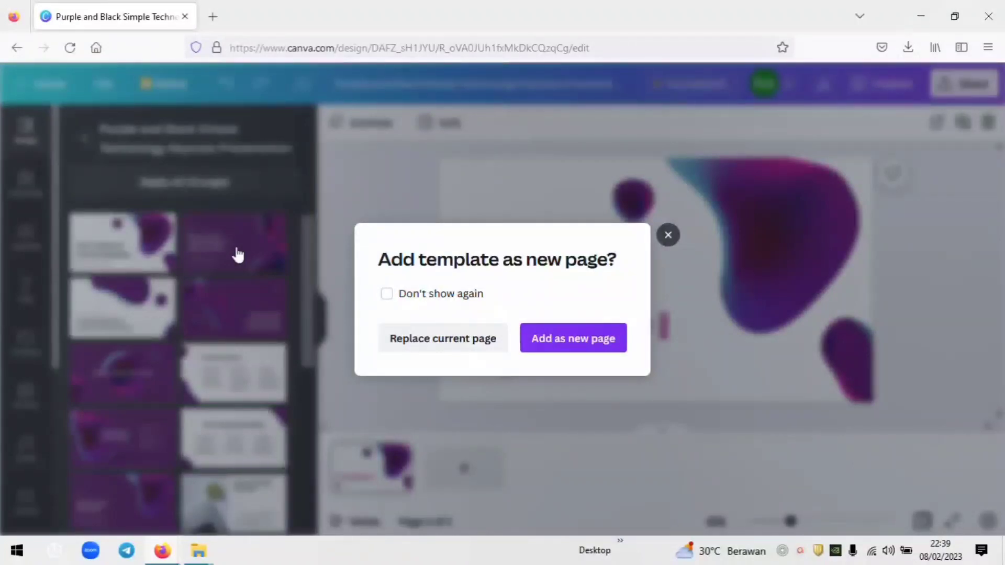
left_click(561, 351)
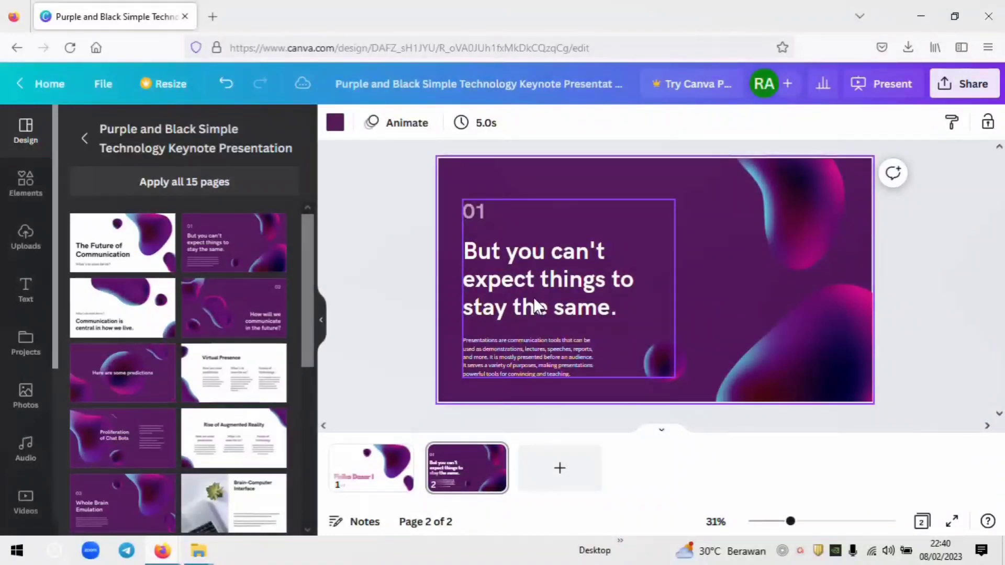
Step: Select the heading "But you can't expect things to stay the same." on page 2
left_click(545, 303)
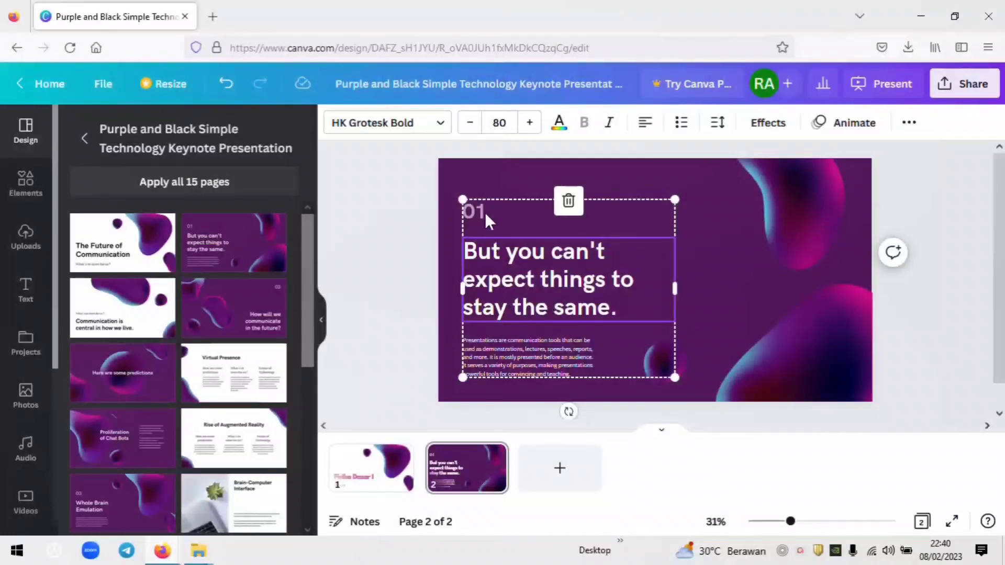
left_click(555, 347)
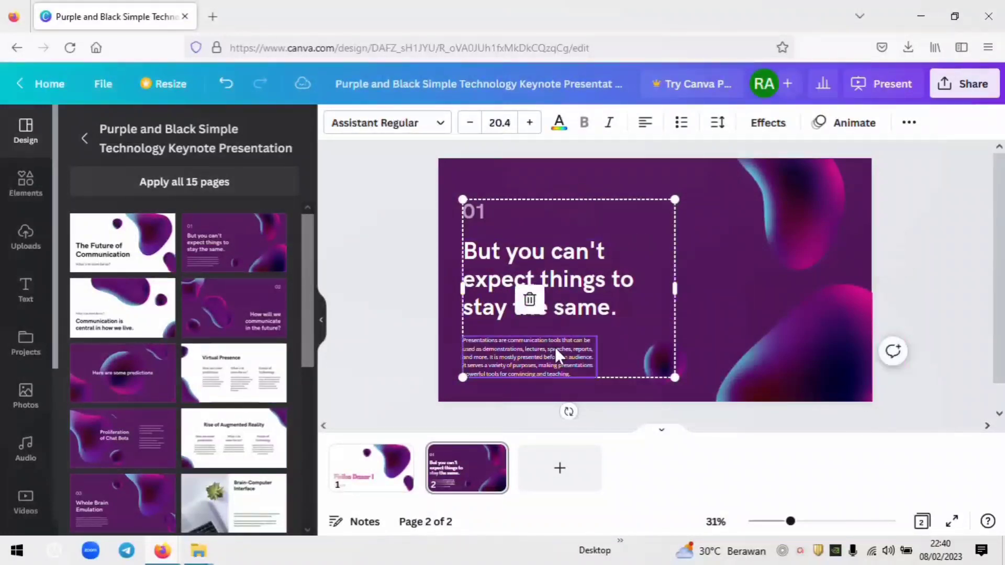
left_click(592, 269)
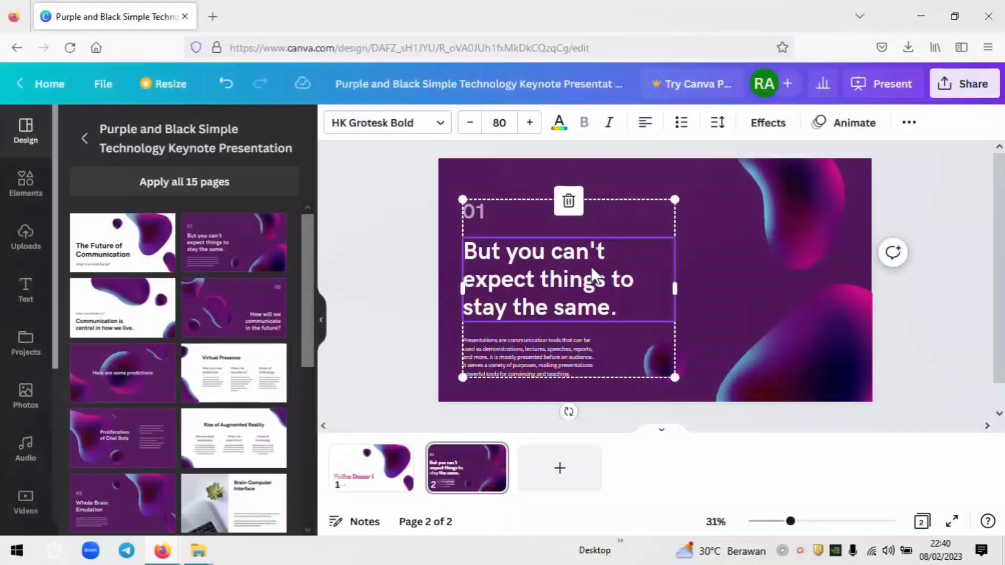
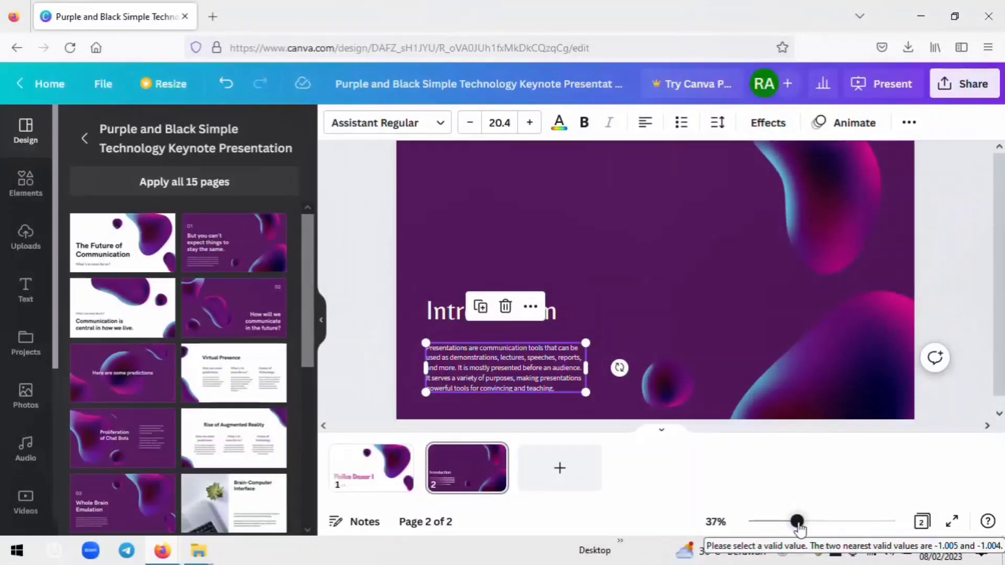
Step: Increase the font size of the paragraph below "Introduction" to 29.4 and widen its text box
left_click_drag(799, 529, 801, 528)
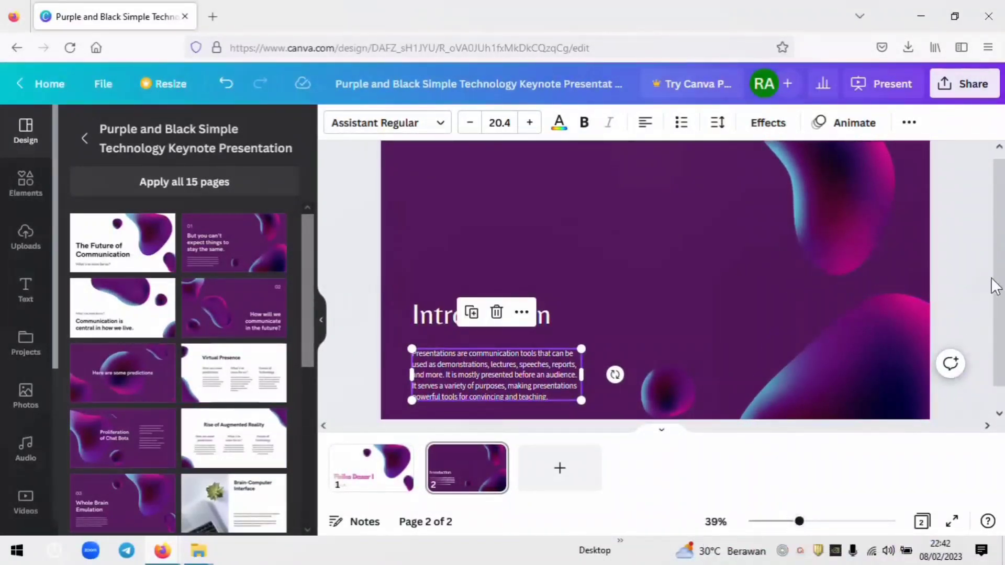
scroll(837, 356, "down", 1)
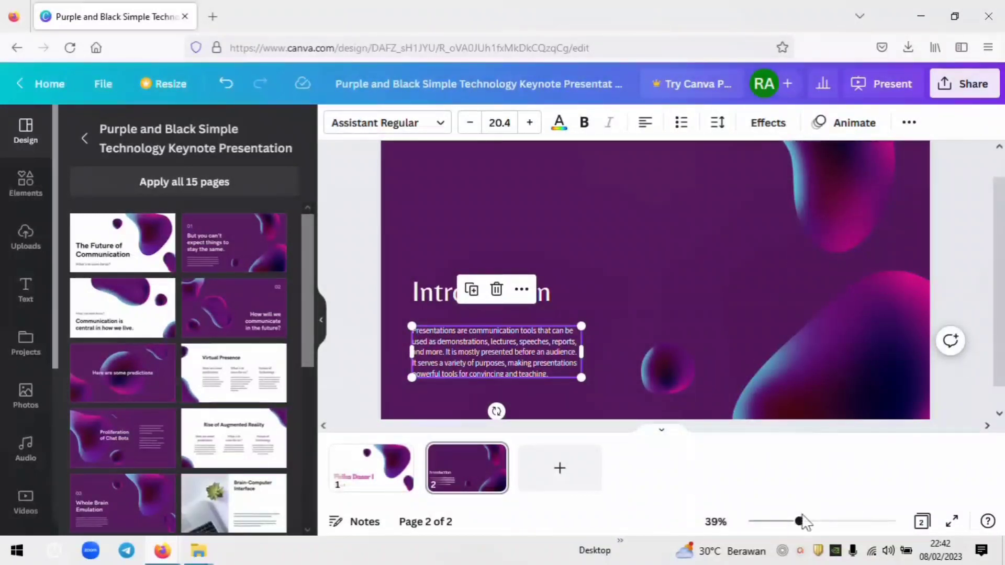
left_click_drag(800, 522, 793, 524)
left_click(614, 338)
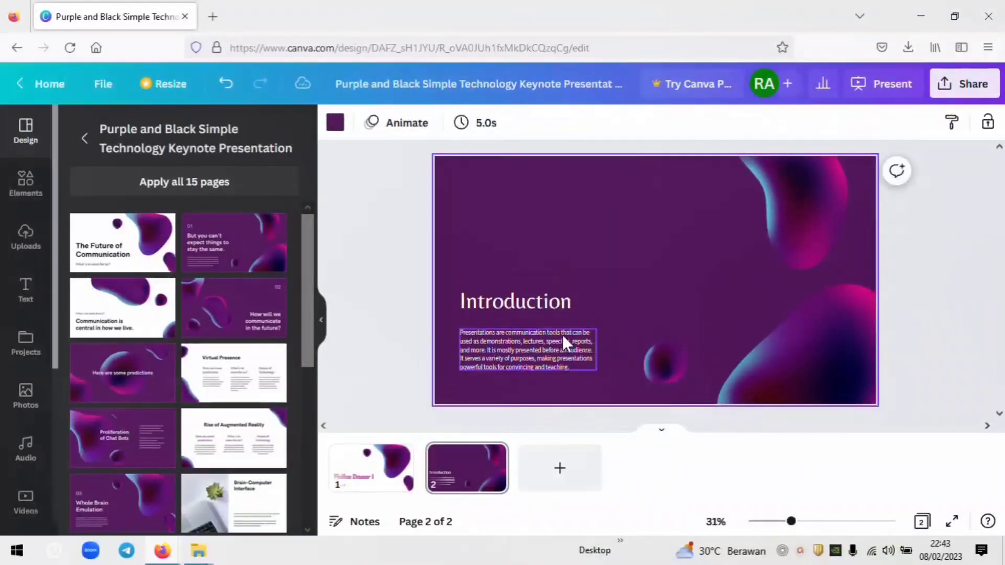
left_click(563, 338)
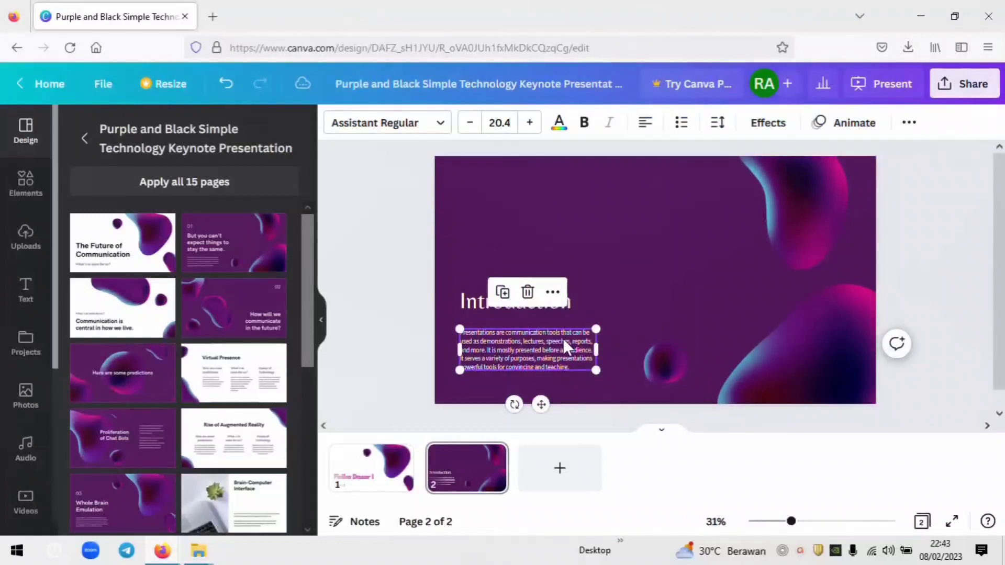
left_click(530, 122)
left_click(530, 122)
left_click(529, 123)
left_click(529, 122)
left_click(530, 122)
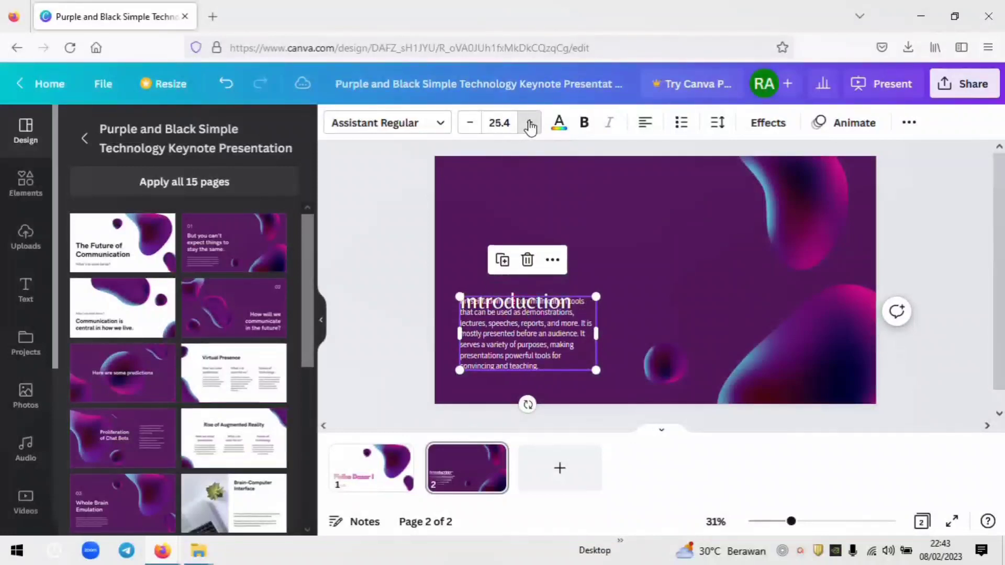
left_click(529, 123)
left_click(529, 122)
left_click(530, 123)
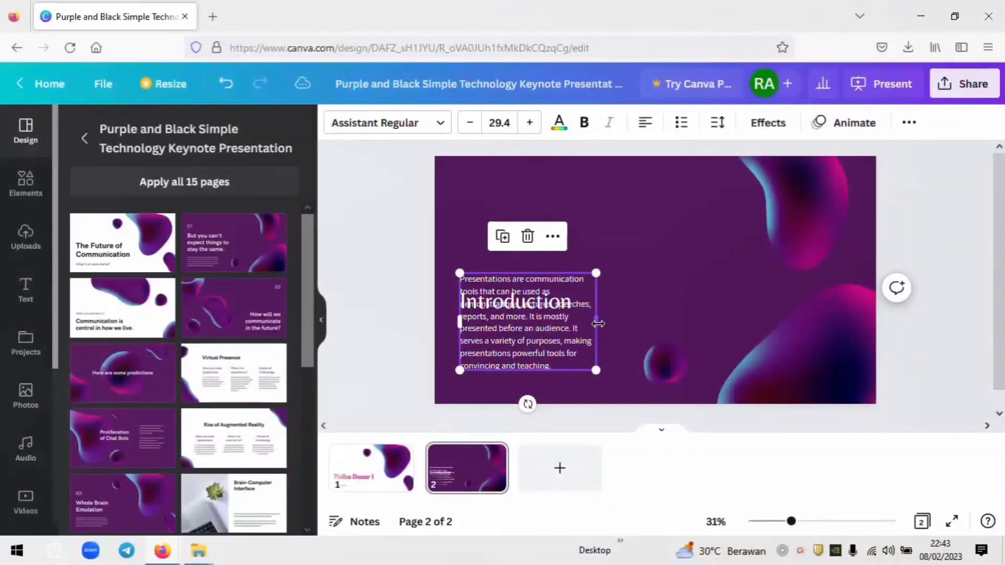
left_click_drag(598, 324, 688, 338)
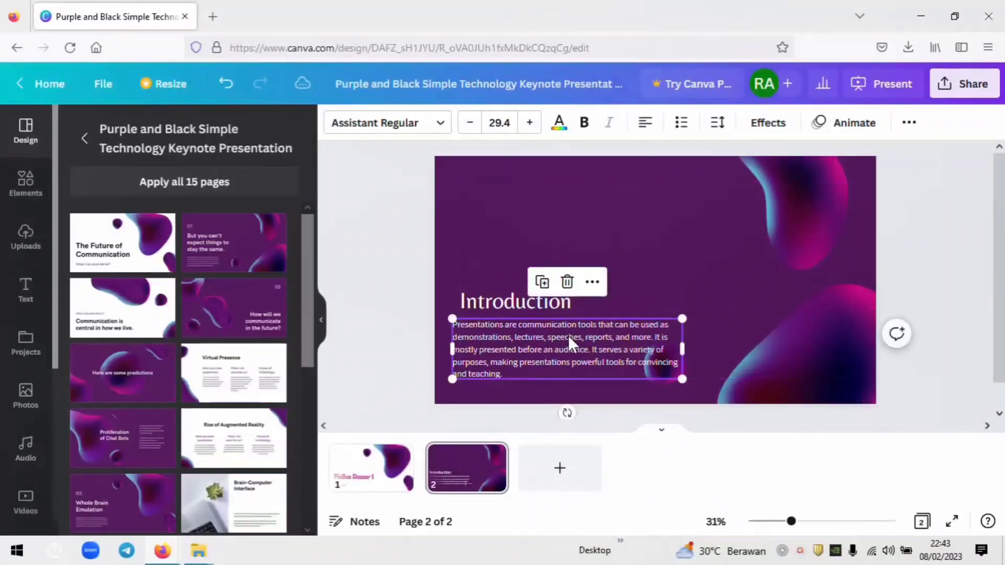
Step: Replace the paragraph with "Pengenalan materi Fisika Dasar" and move it directly below the "Introduction" heading
left_click(534, 342)
left_click(534, 342)
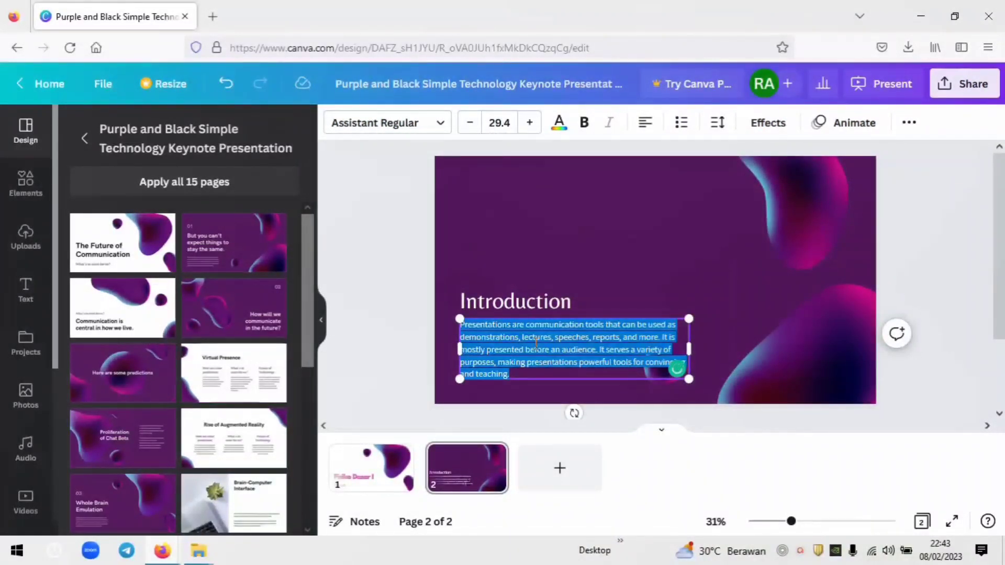
key("BackSpace")
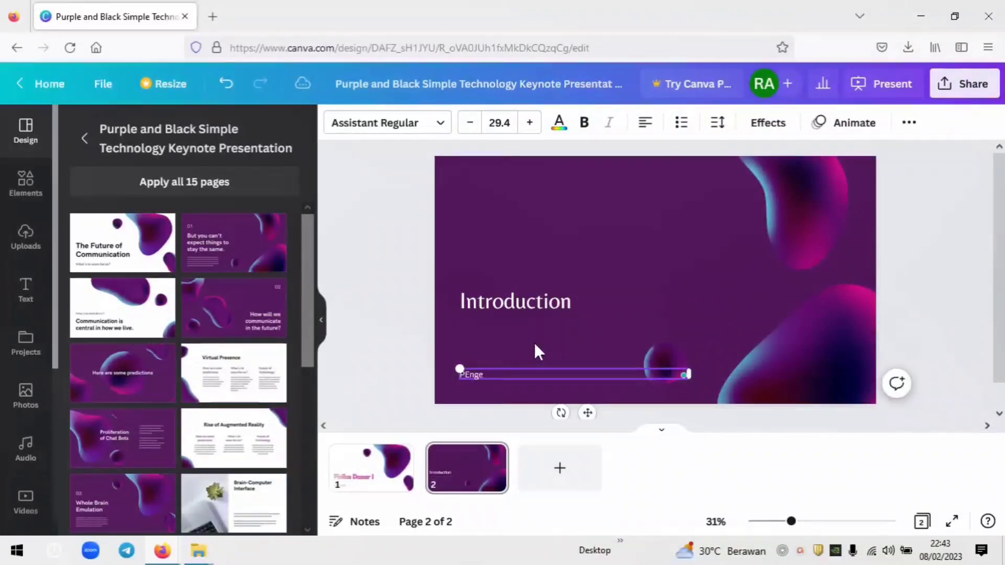
type("Pengenalan materi Fisika Dasar")
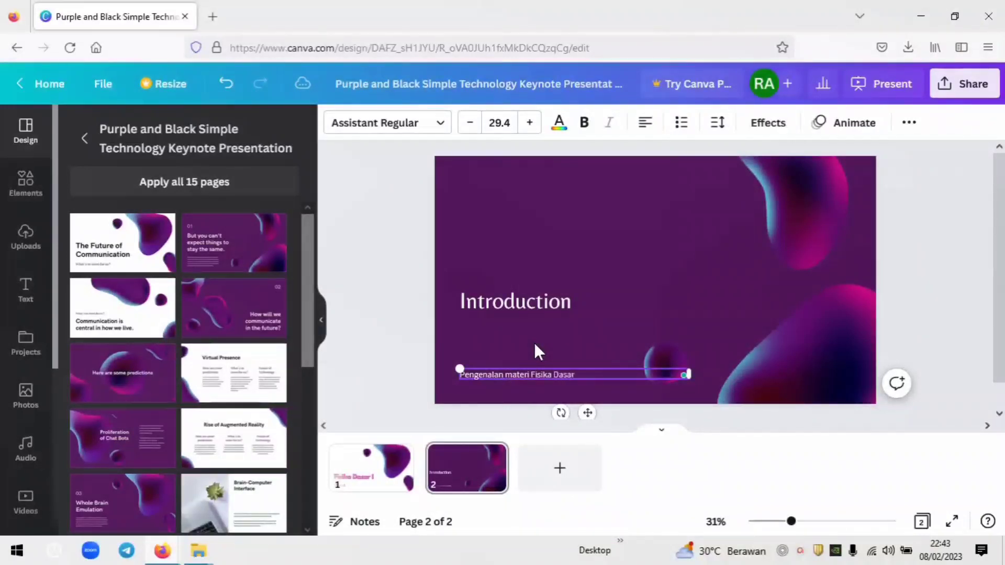
left_click(596, 345)
left_click(545, 376)
left_click_drag(546, 375, 545, 330)
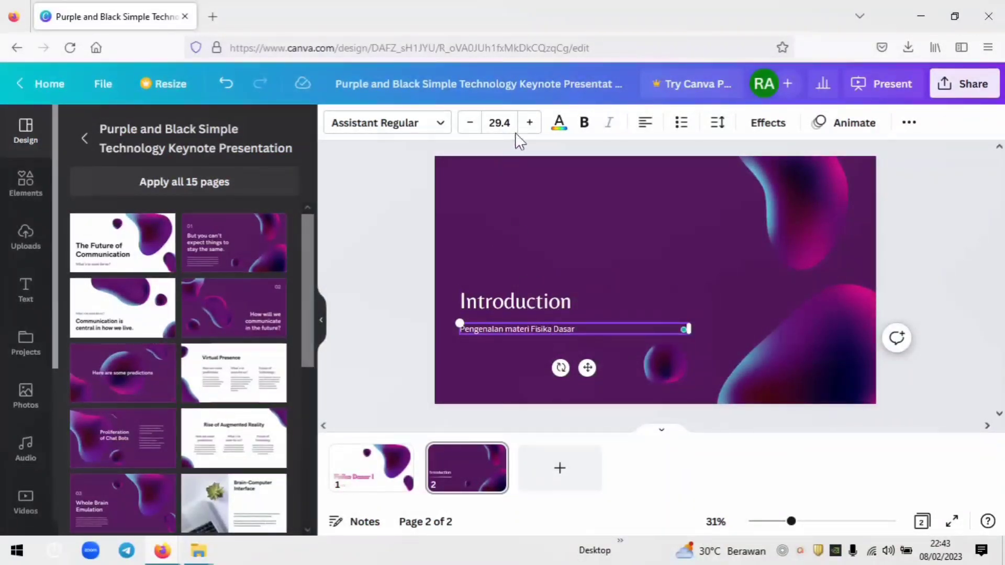
Step: Increase the font size of "Pengenalan materi Fisika Dasar" to 37.4
left_click(529, 125)
left_click(529, 125)
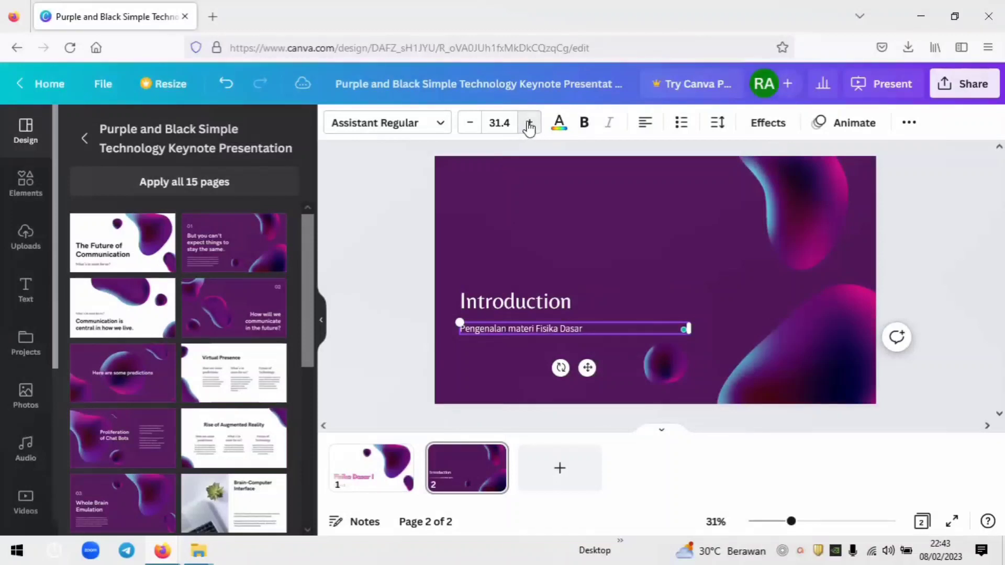
left_click(529, 125)
left_click(529, 124)
left_click(529, 124)
left_click(529, 125)
left_click(529, 124)
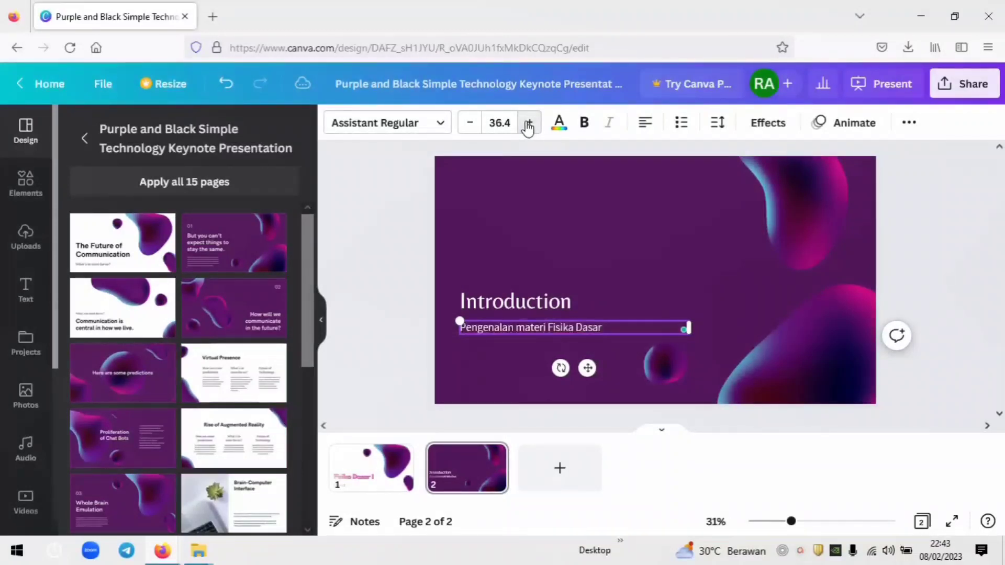
left_click(528, 124)
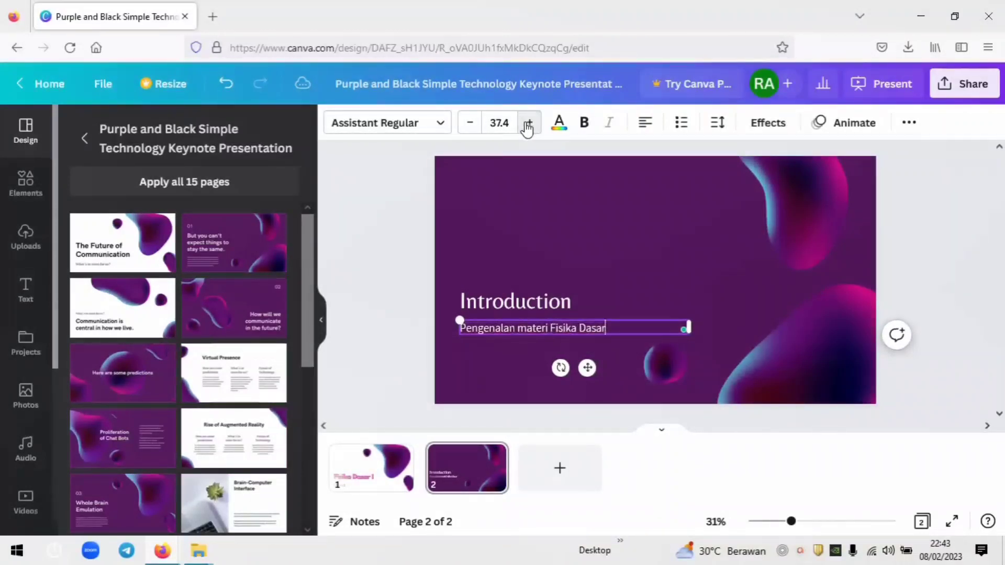
left_click(949, 283)
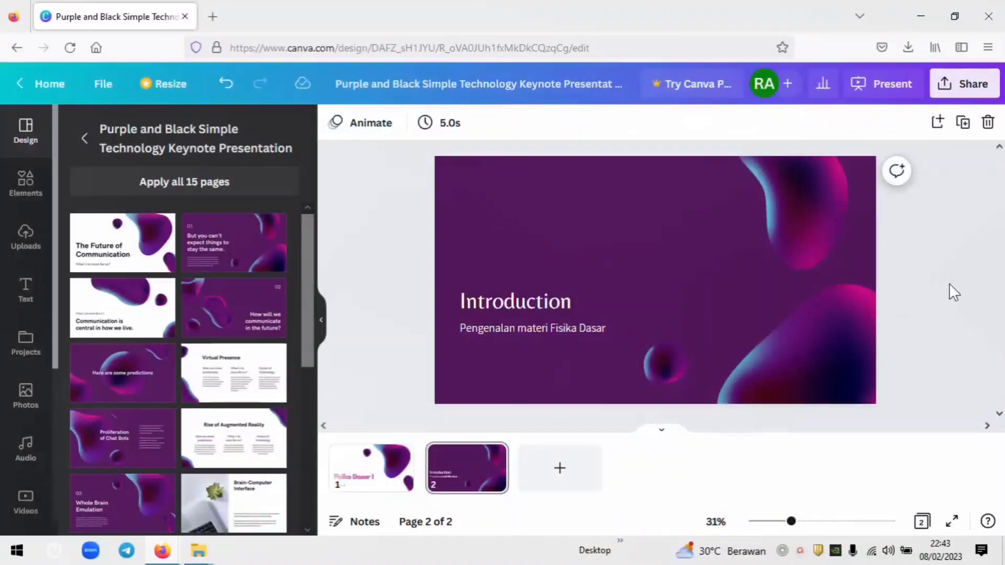
Step: Move the "Introduction" heading and the line "Pengenalan materi Fisika Dasar" higher on the slide, keeping the line just below the heading
left_click(543, 303)
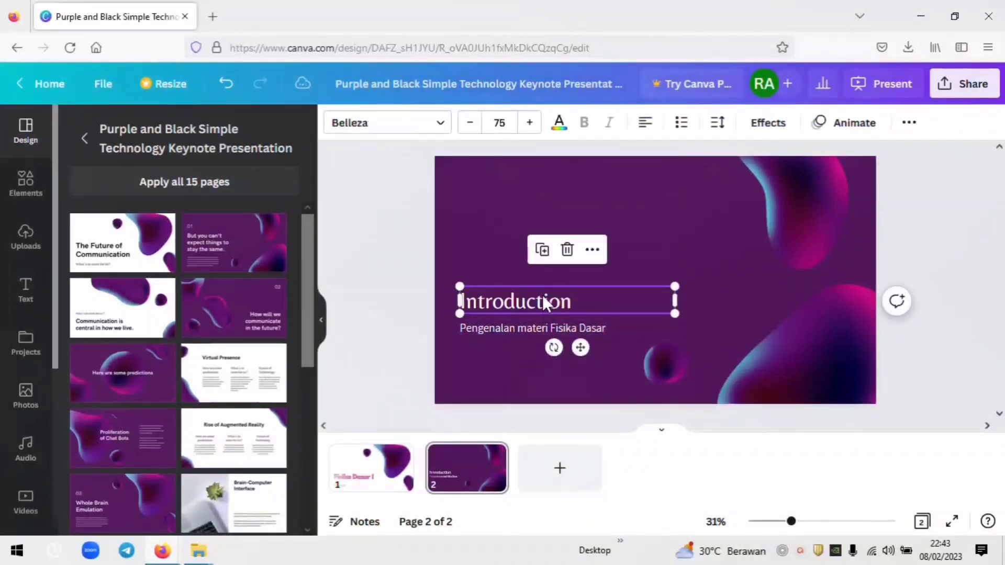
left_click_drag(544, 303, 544, 246)
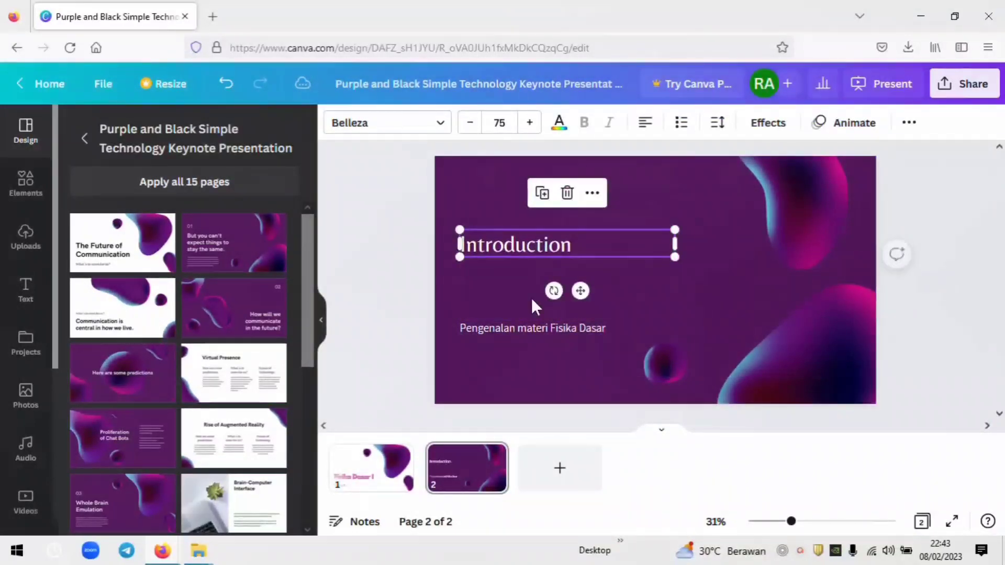
left_click(556, 369)
left_click_drag(548, 329, 545, 271)
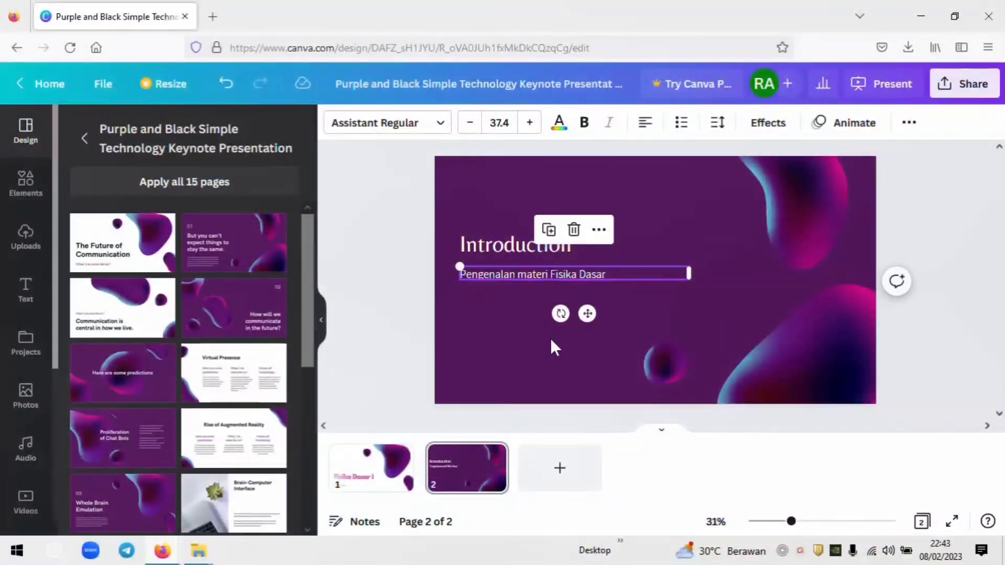
left_click(530, 349)
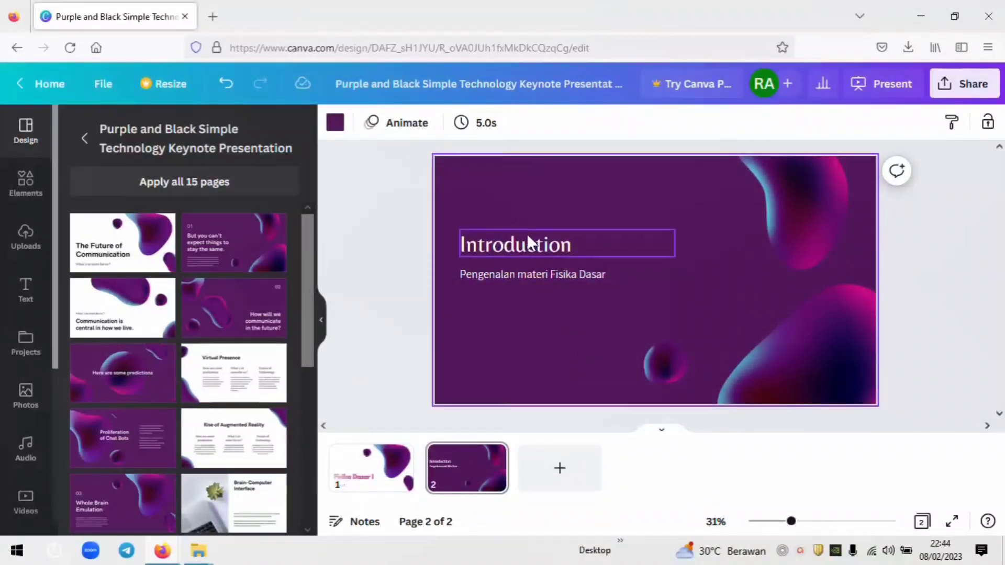
Step: Try the Shadow effect on the "Introduction" heading and settle on Hollow
left_click(520, 249)
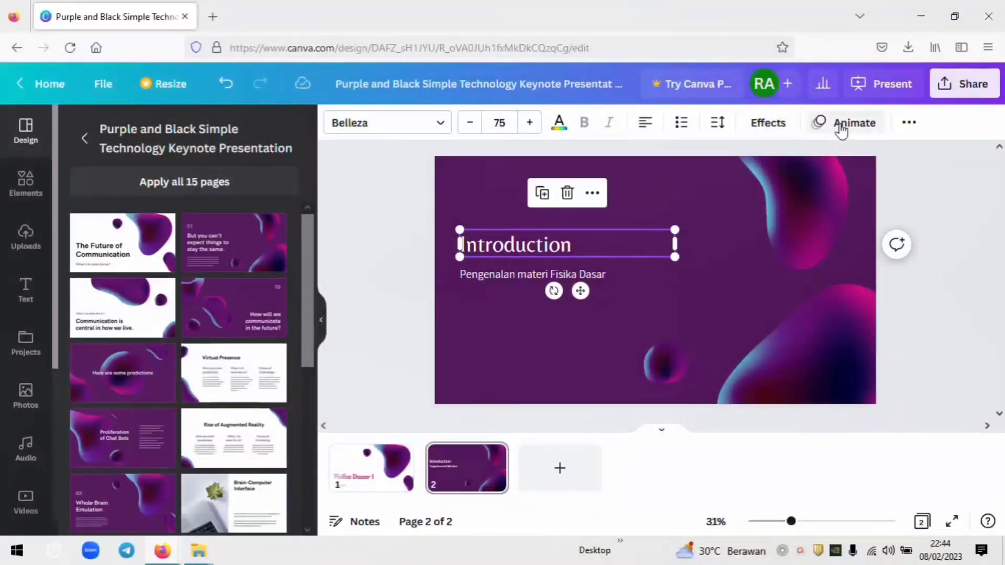
left_click(750, 126)
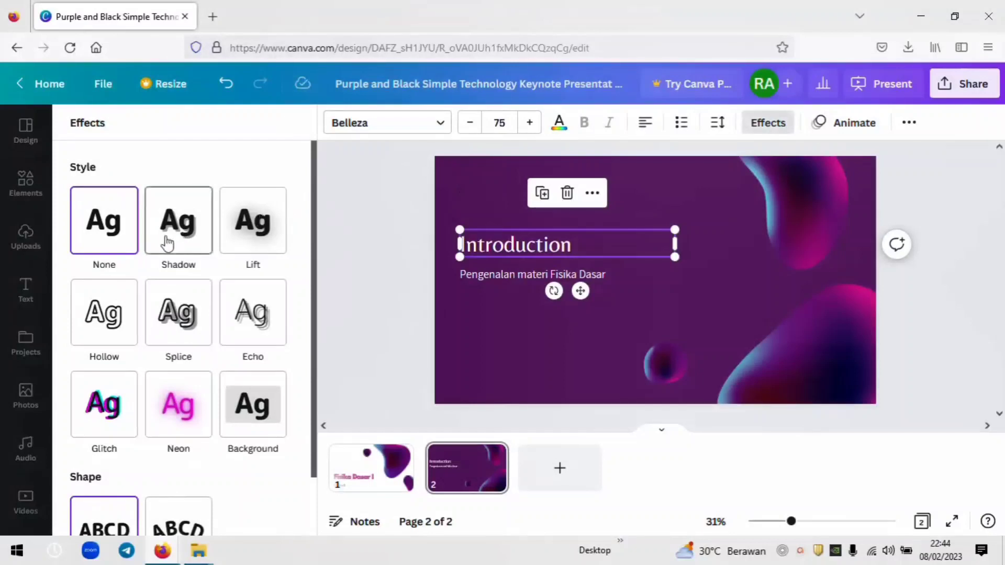
left_click_drag(315, 225, 316, 345)
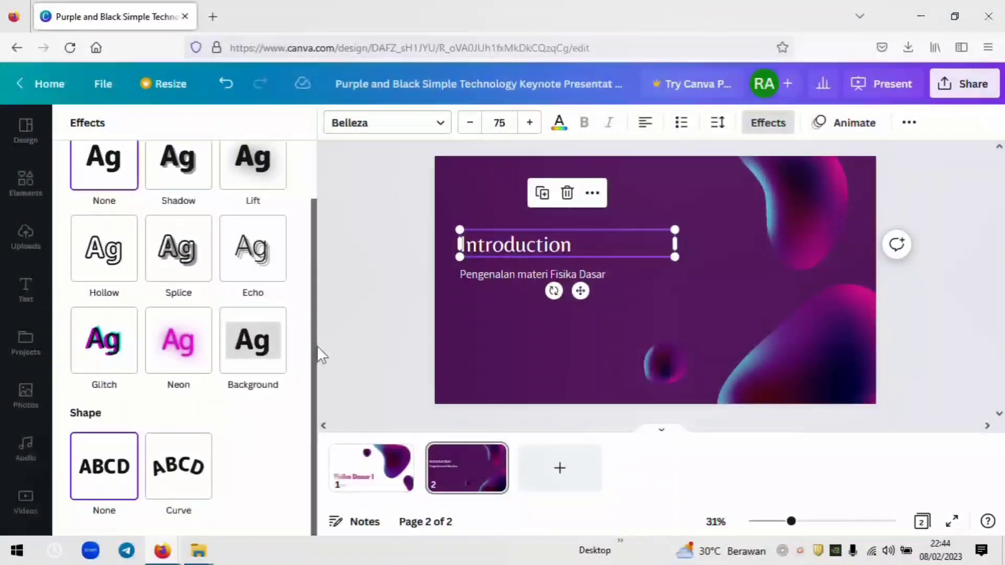
left_click(185, 187)
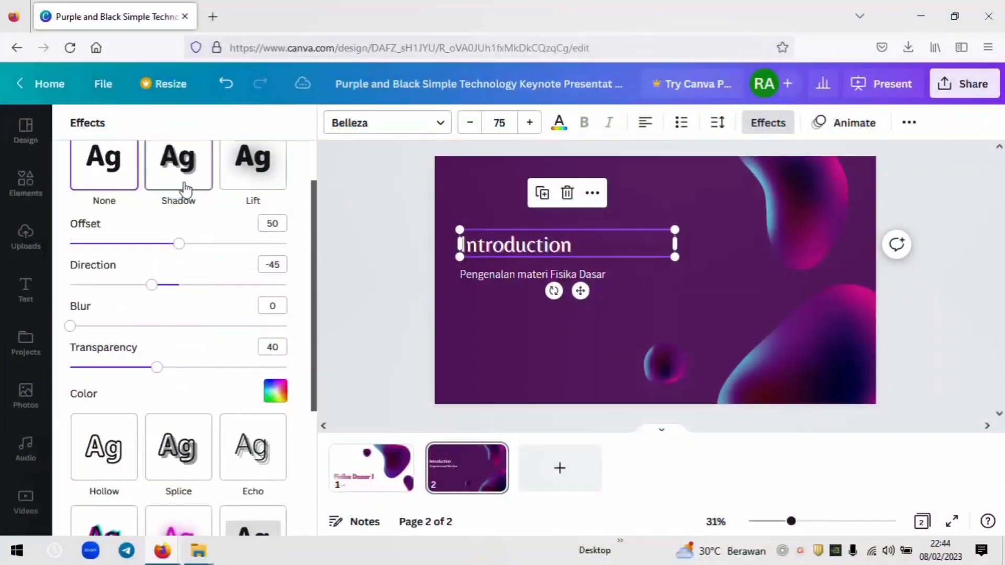
left_click(102, 461)
left_click(488, 330)
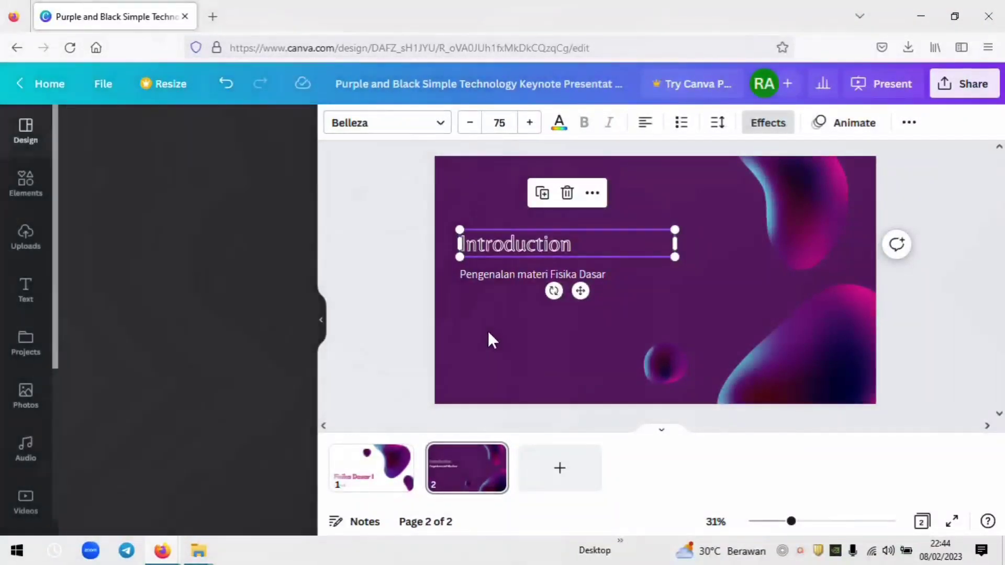
Step: Try the Splice and Lift effects on "Pengenalan materi Fisika Dasar" and settle on Shadow
left_click(504, 277)
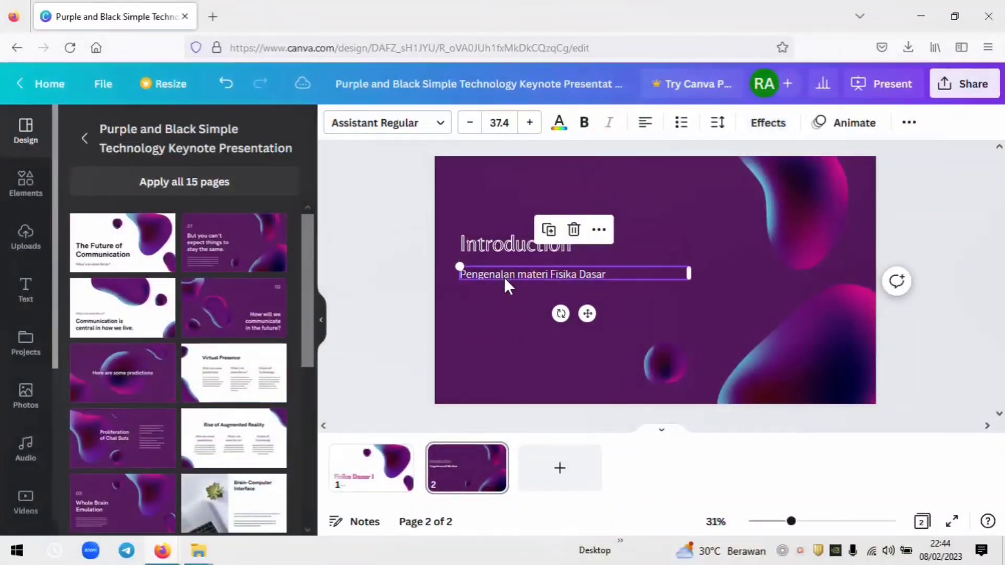
left_click(767, 123)
left_click(184, 321)
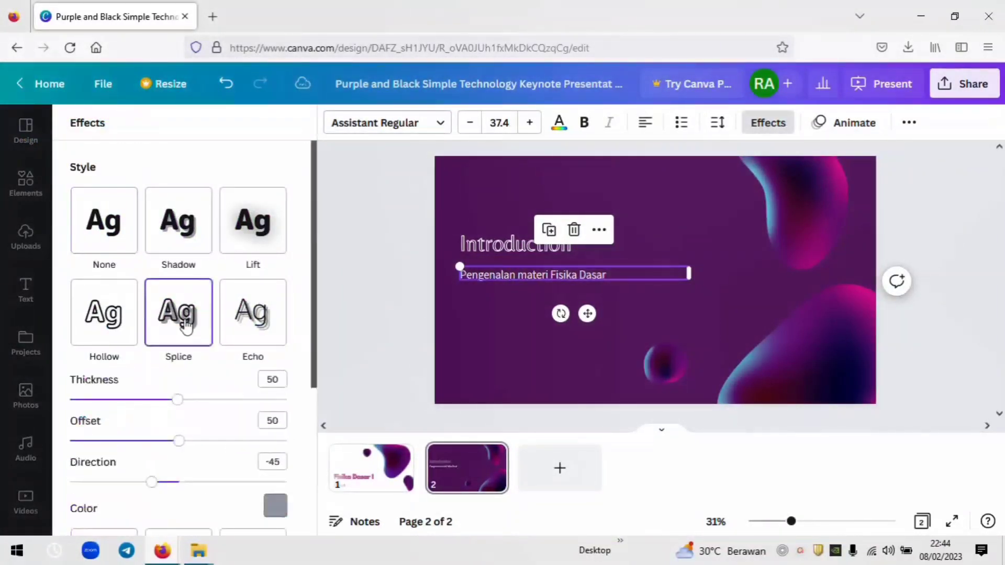
left_click(249, 231)
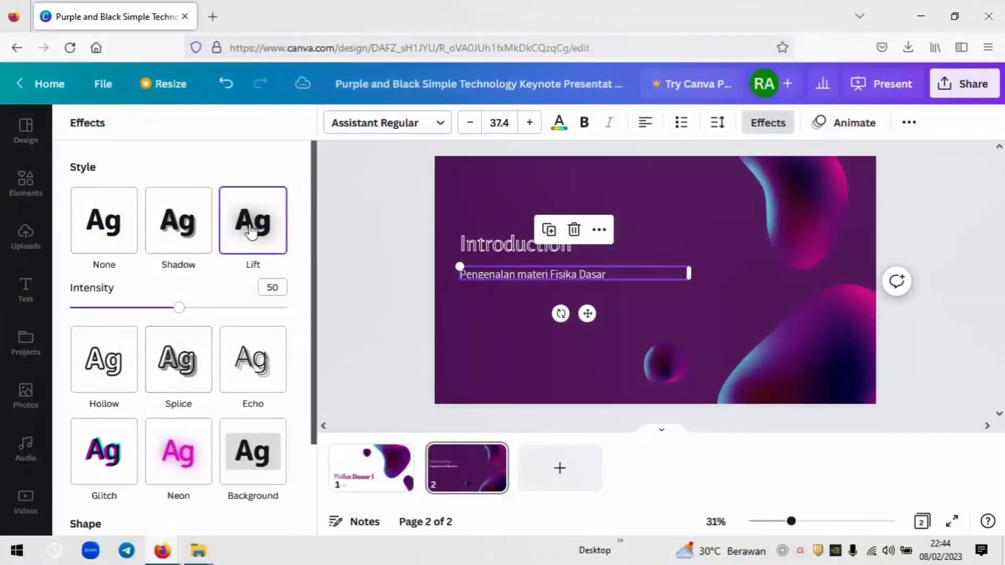
left_click(175, 245)
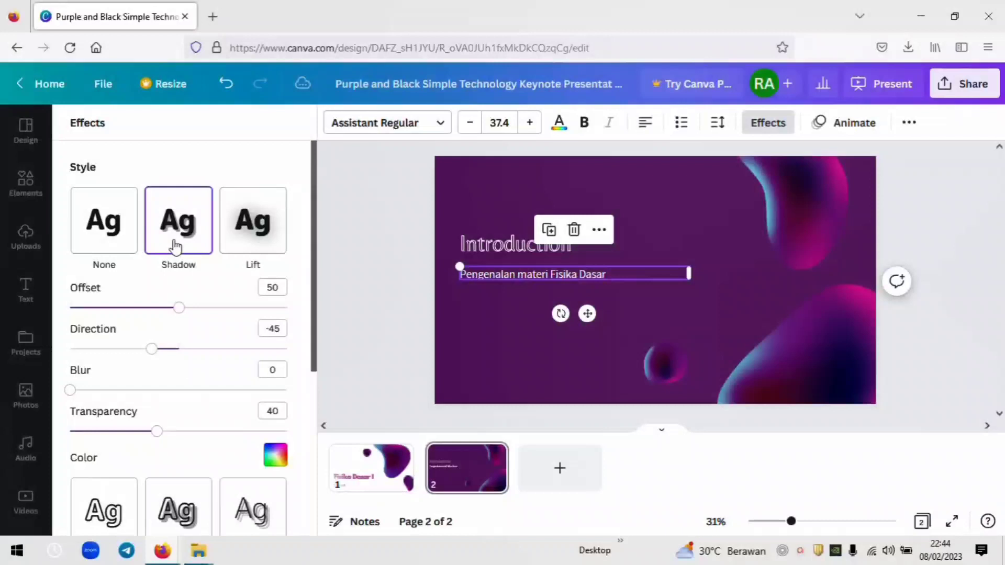
left_click(495, 351)
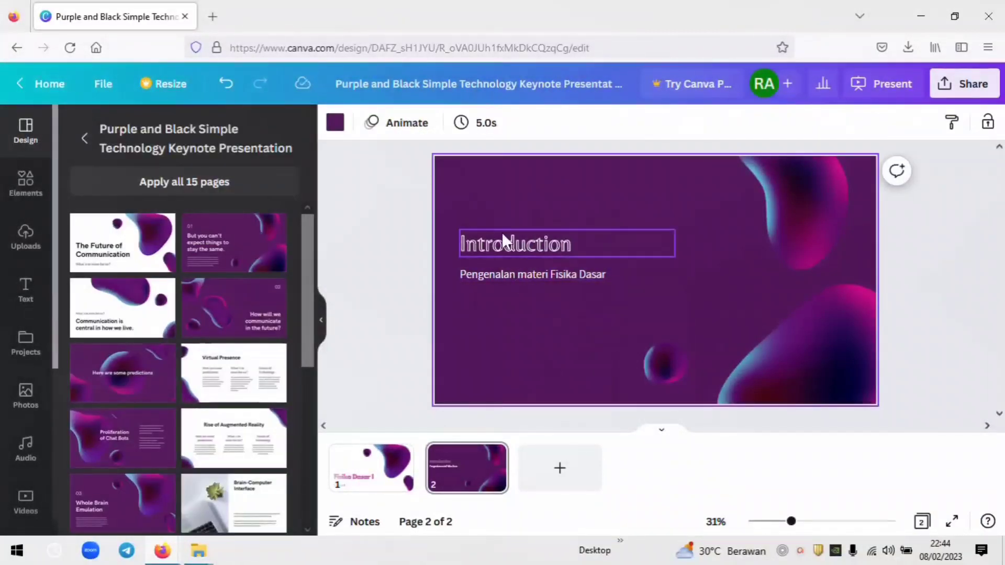
Step: Try the Tectonic text animation on the "Introduction" heading and settle on Drift
left_click(512, 244)
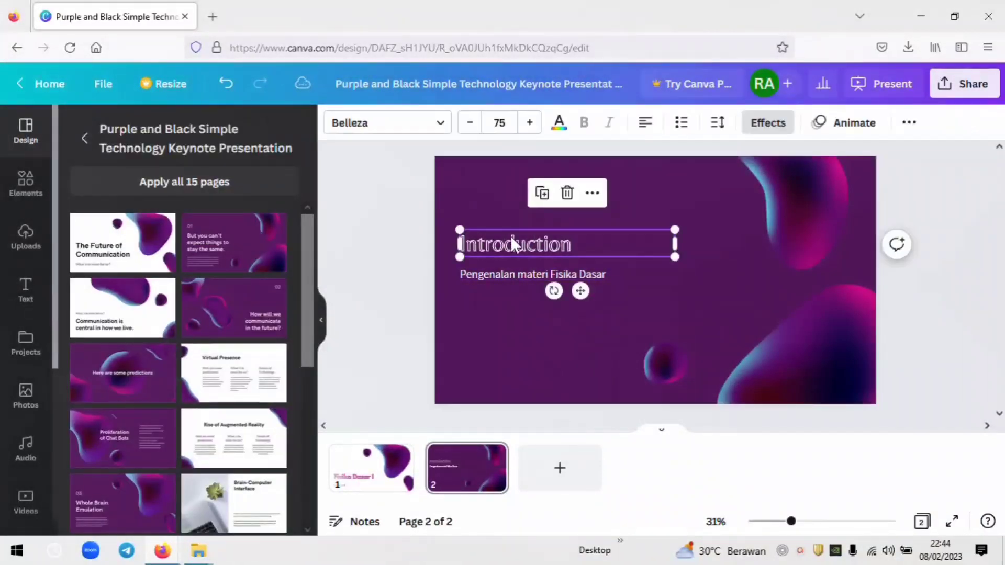
left_click(544, 331)
left_click(535, 247)
left_click(857, 135)
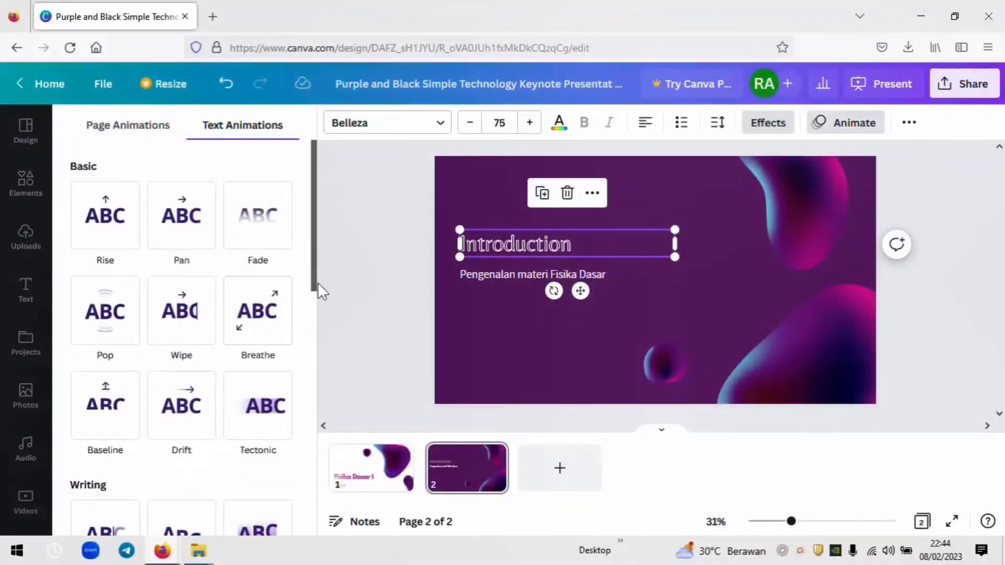
left_click_drag(312, 284, 312, 350)
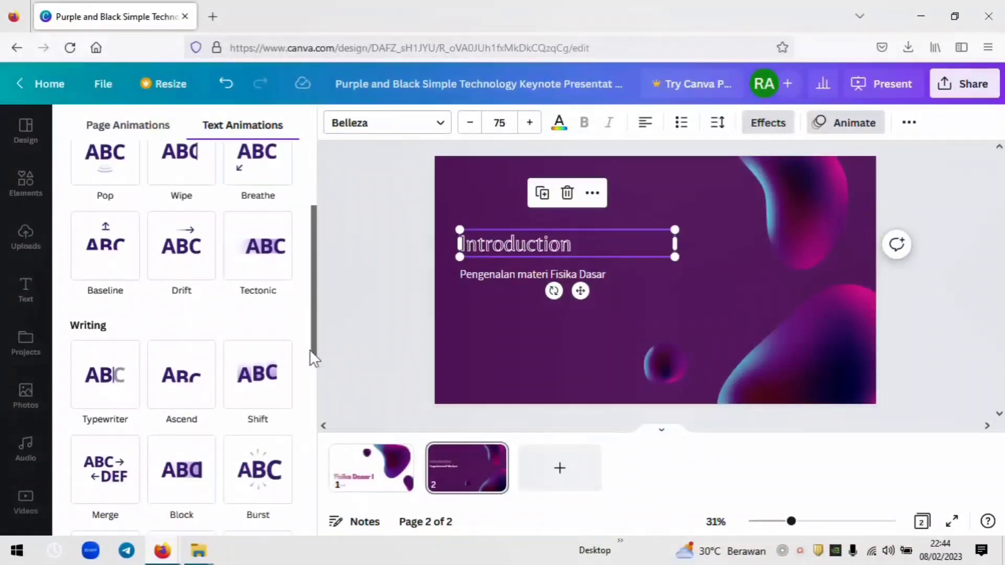
left_click(192, 268)
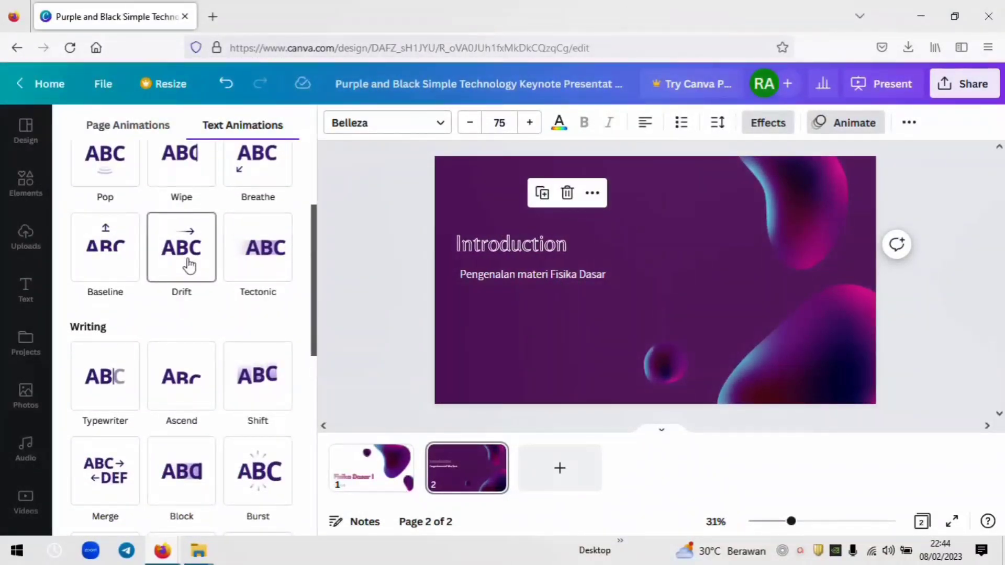
left_click(272, 261)
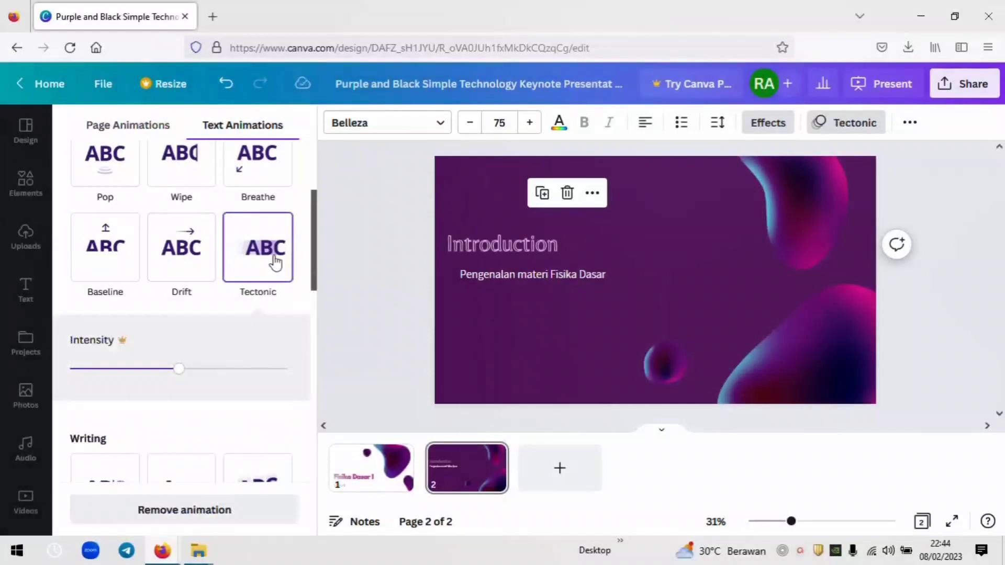
left_click(203, 255)
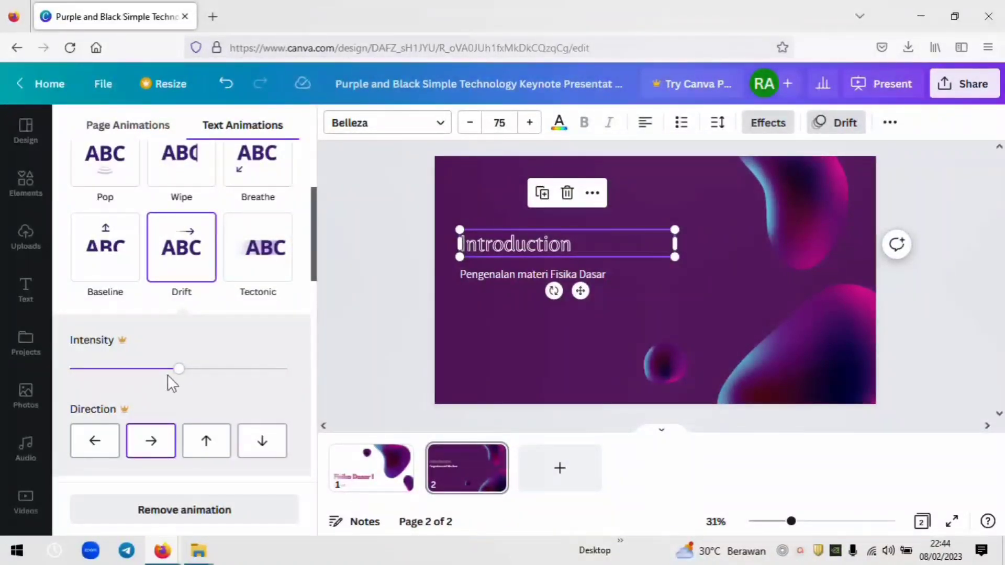
Step: Try to lower the intensity of the Drift animation on the "Introduction" heading
left_click_drag(178, 369, 152, 368)
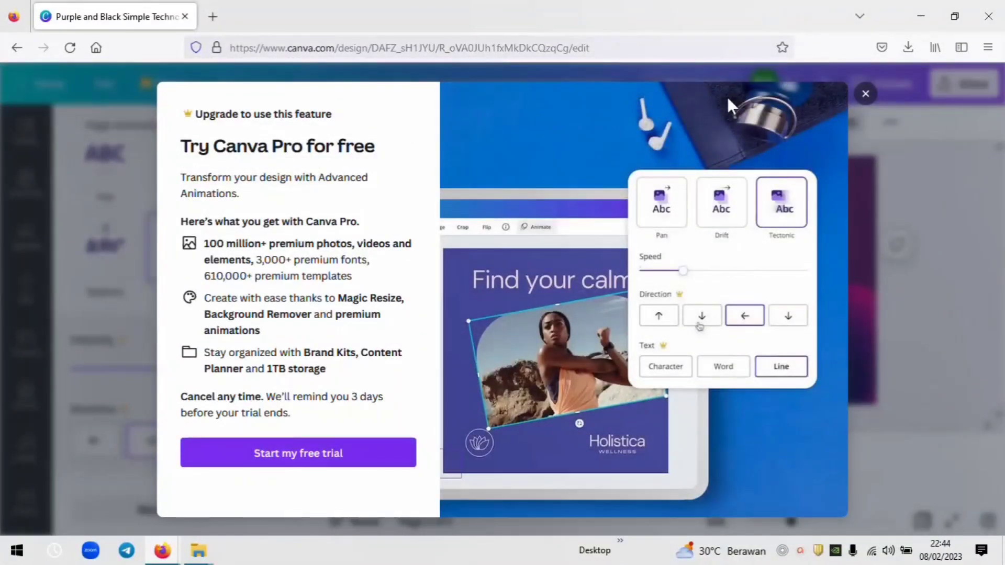
left_click(866, 103)
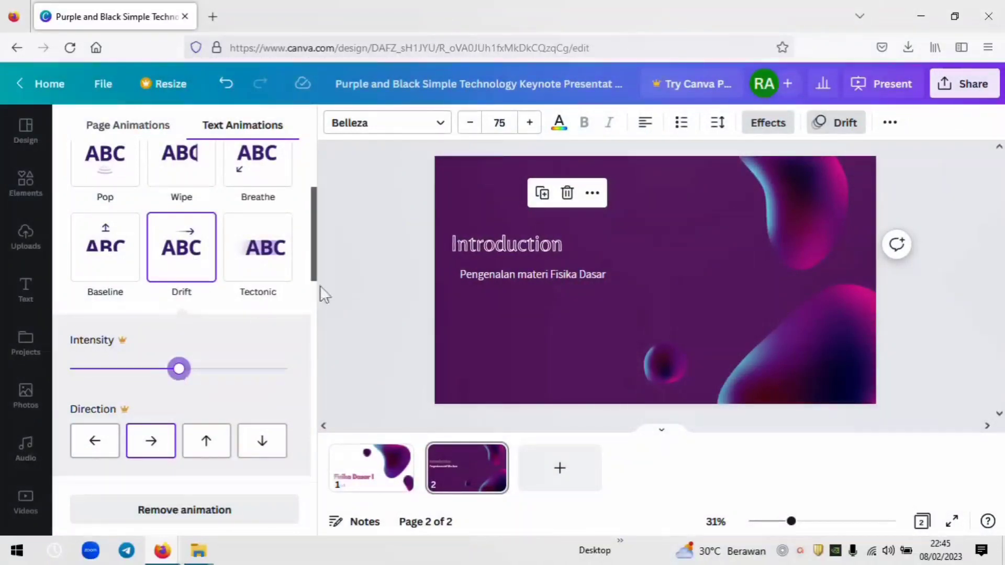
left_click(322, 253)
left_click(472, 328)
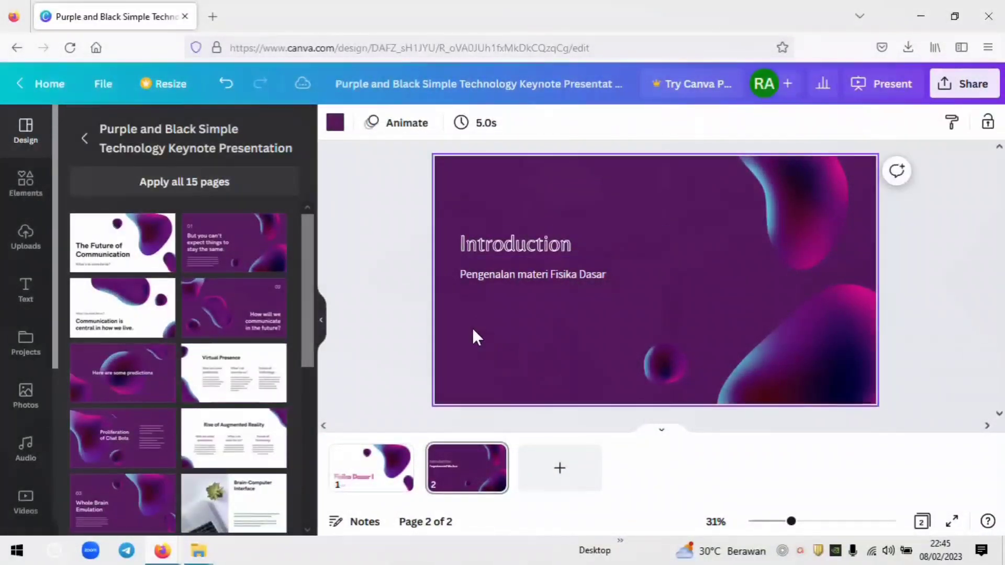
Step: Apply the Breathe text animation to the line "Pengenalan materi Fisika Dasar"
left_click(501, 275)
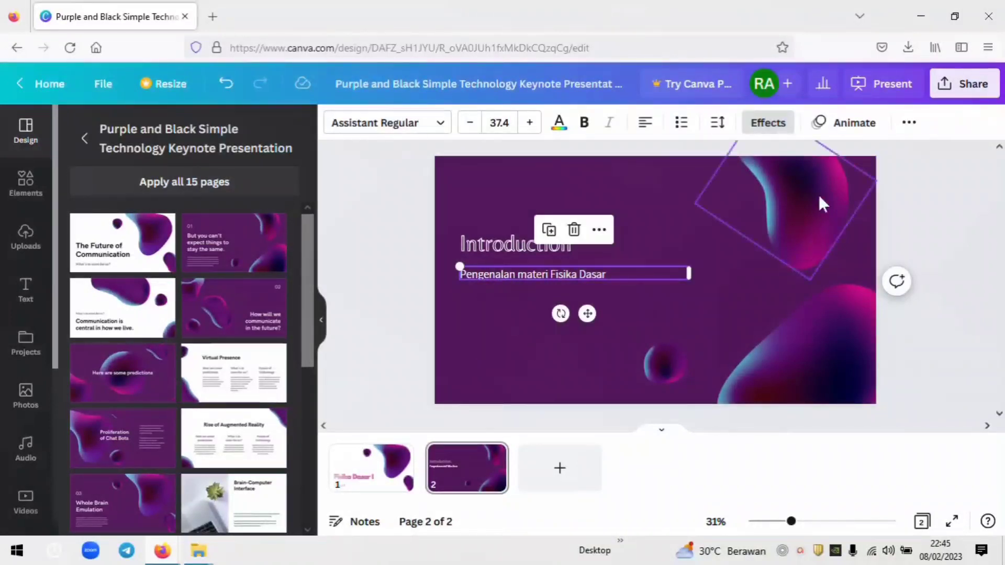
left_click(846, 123)
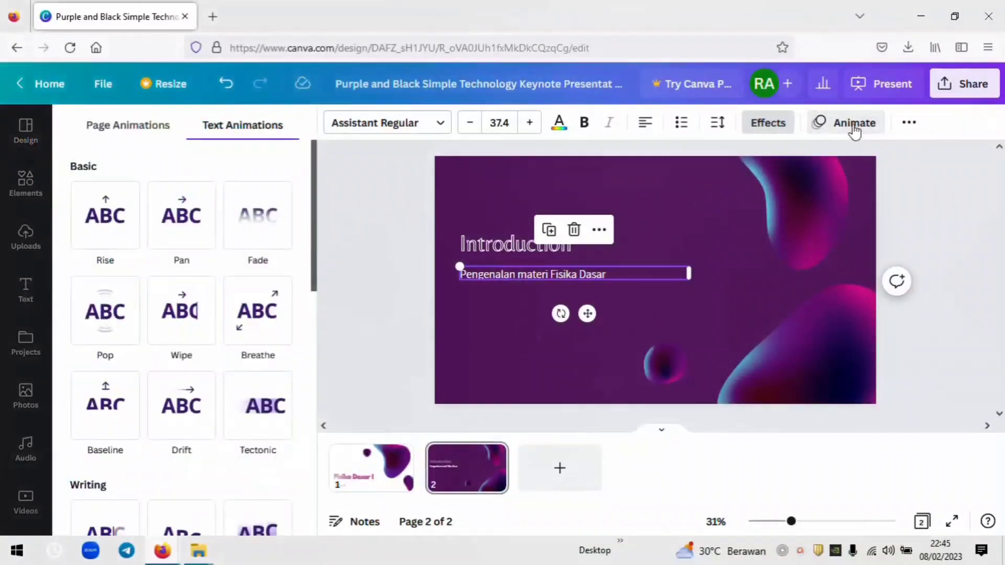
left_click(256, 329)
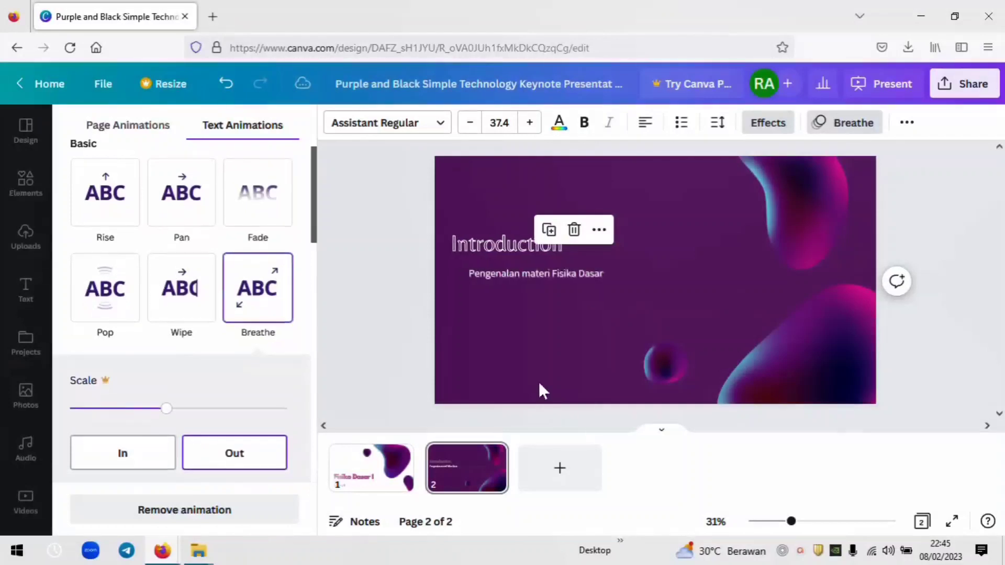
left_click(515, 282)
Step: Review the "Introduction" heading's text effects and change its text animation to Bounce
left_click(508, 244)
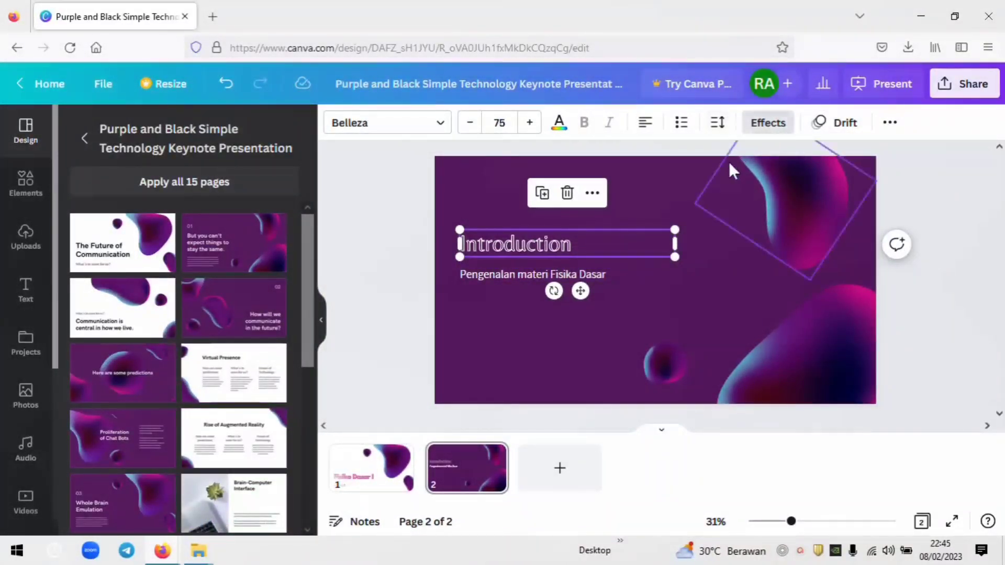
left_click(765, 125)
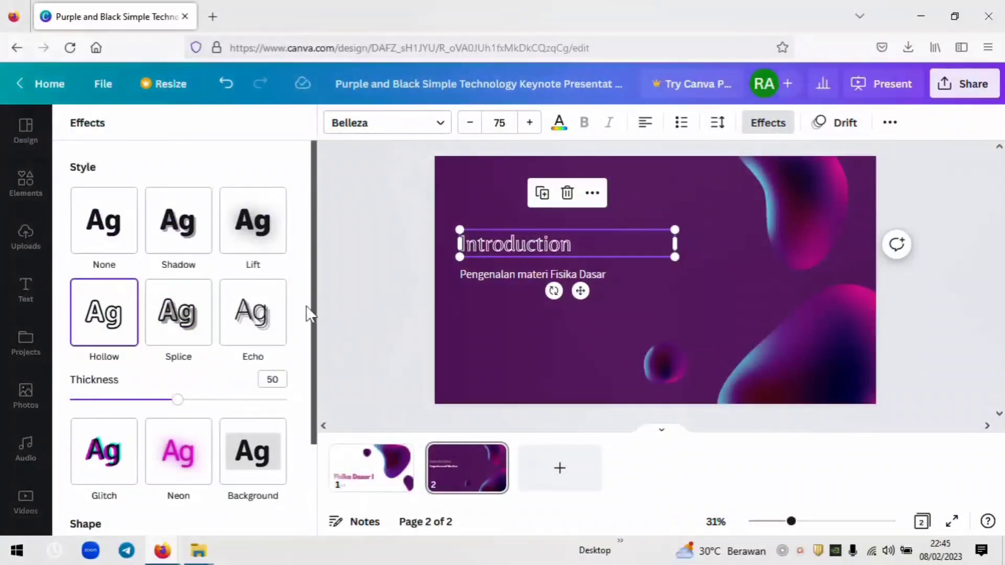
left_click(837, 122)
left_click_drag(315, 256, 315, 394)
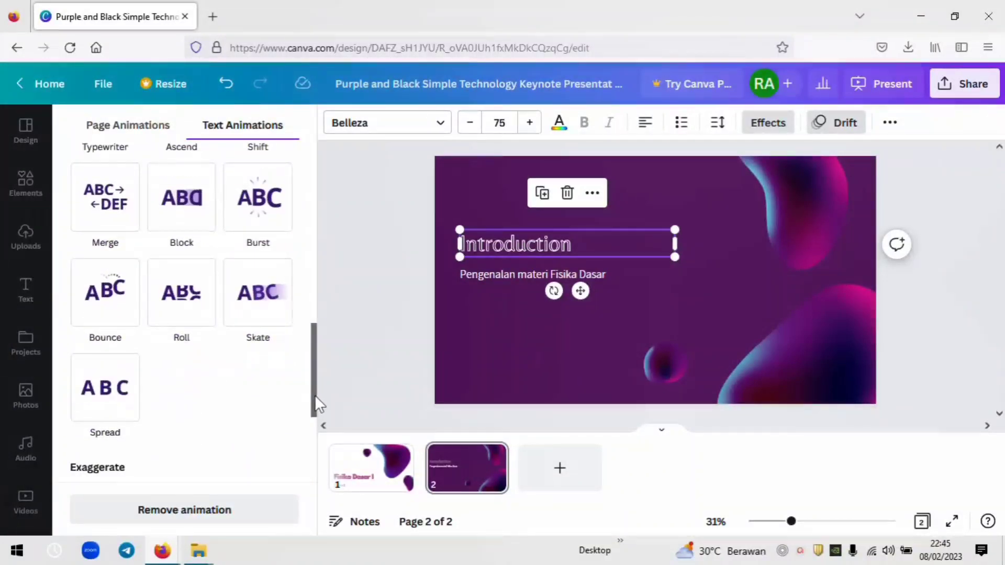
left_click_drag(315, 395, 315, 401)
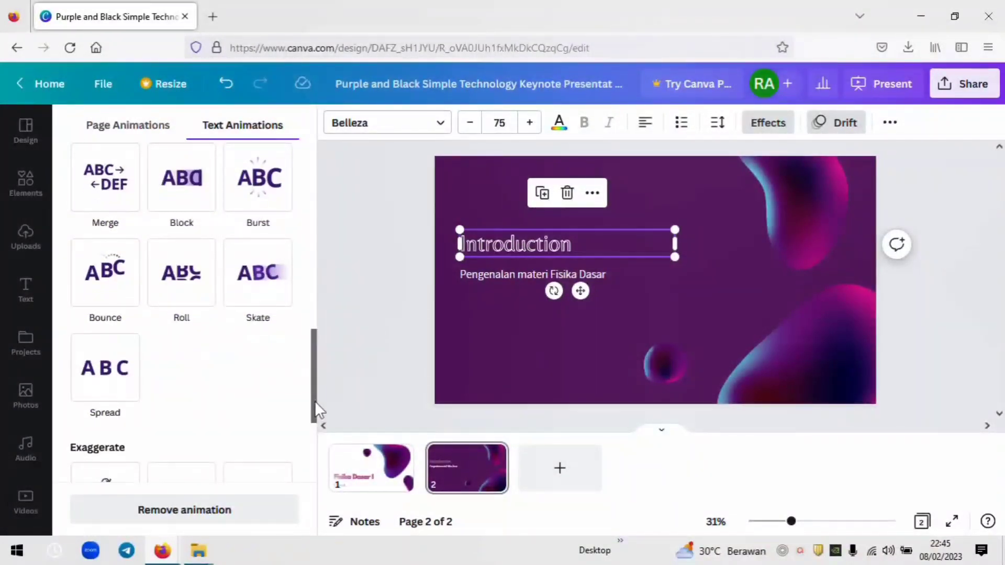
left_click(105, 283)
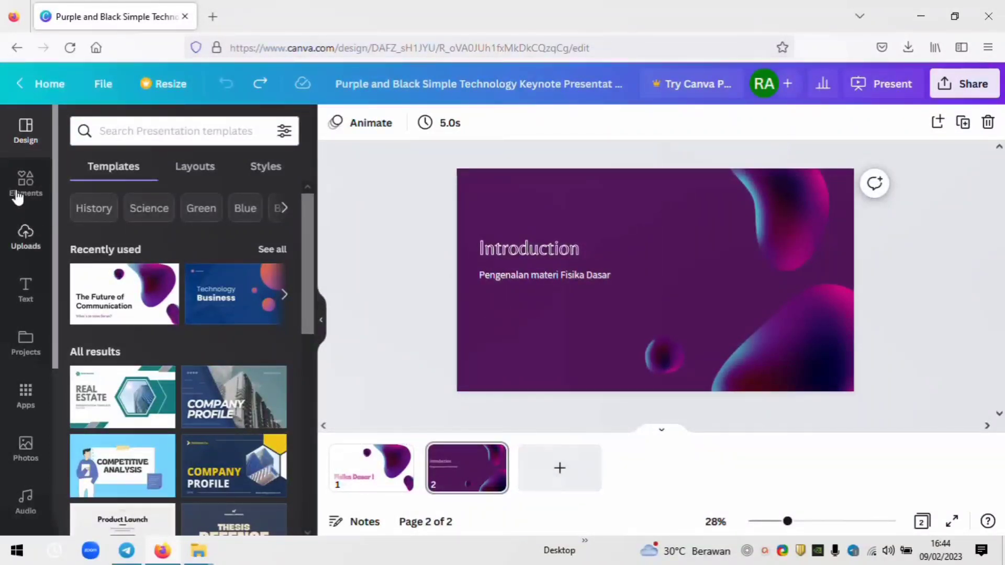
Step: Add a blank third page after the Introduction slide and look through the uploaded images, videos and audio
left_click(556, 473)
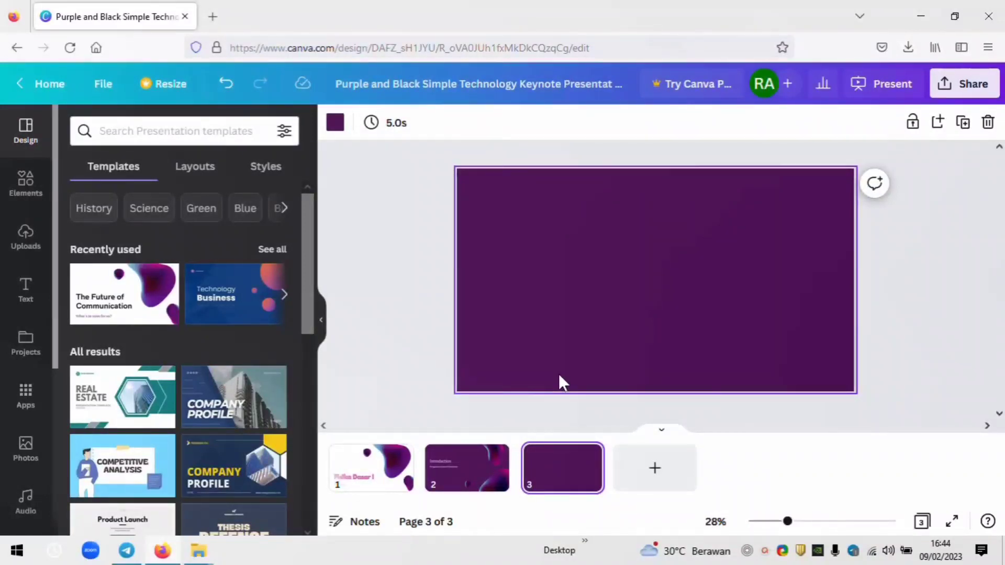
left_click(23, 249)
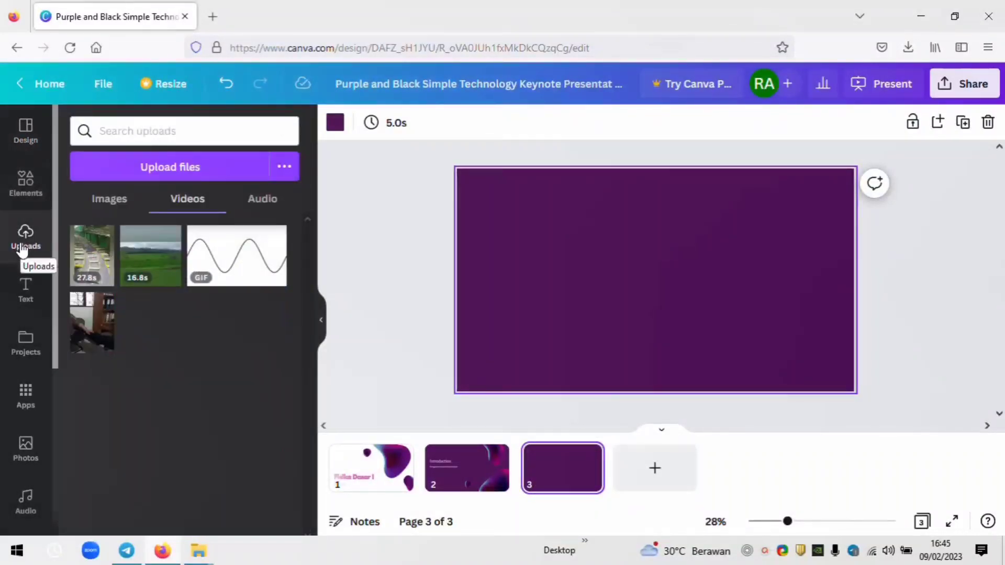
left_click(106, 209)
left_click(176, 206)
left_click(267, 212)
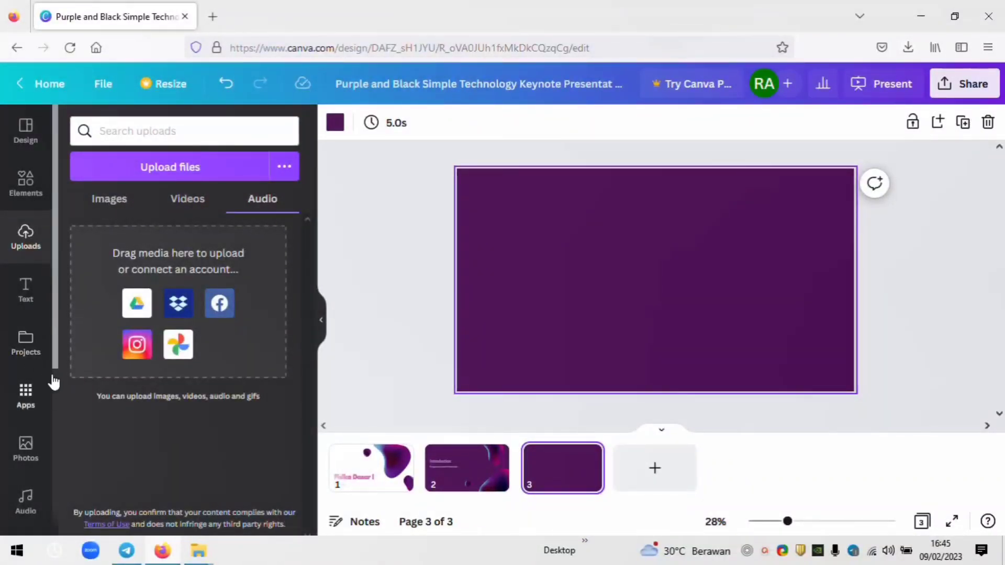
Step: Look through the stock video, audio and photo libraries
left_click_drag(56, 333, 55, 360)
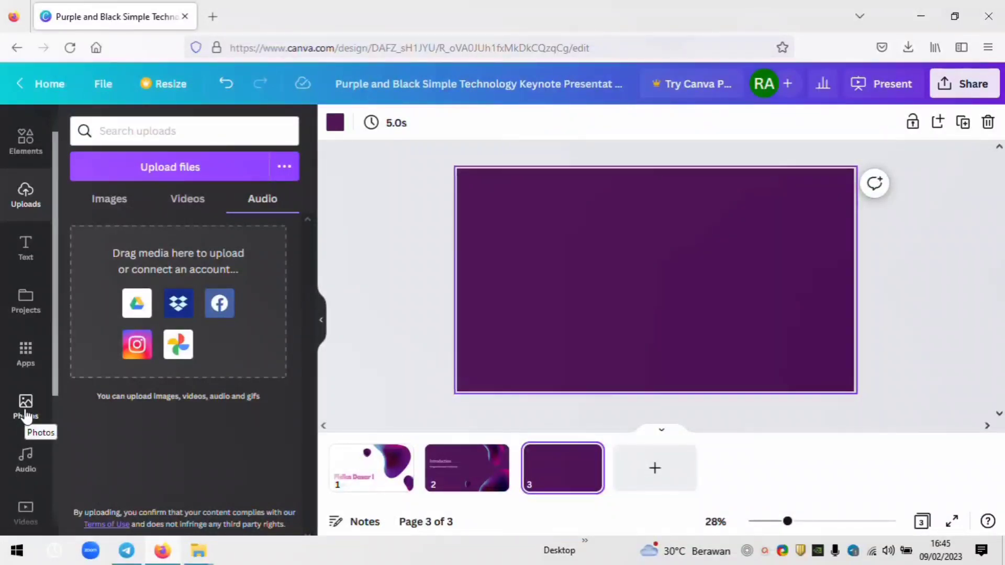
left_click_drag(54, 385, 53, 416)
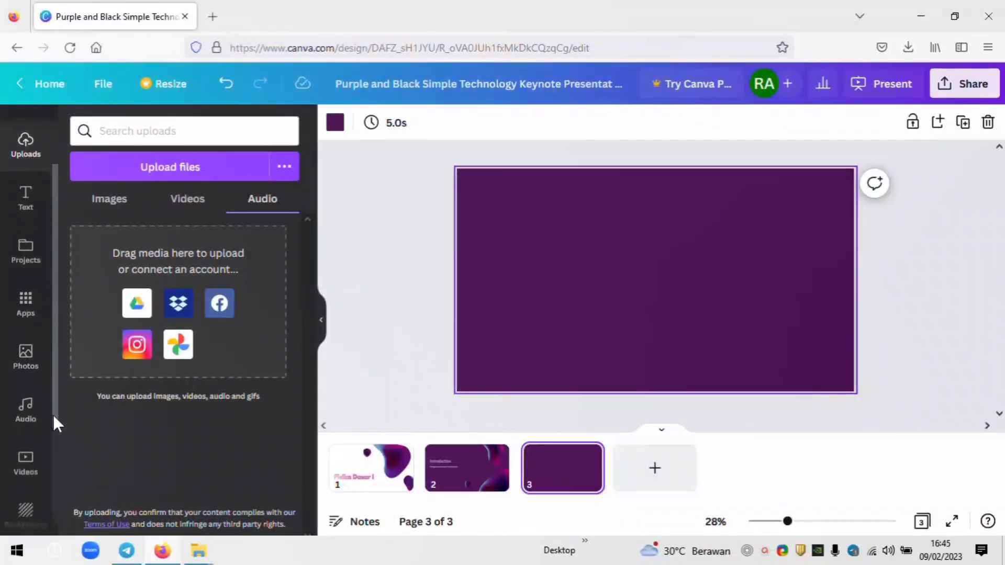
left_click(29, 471)
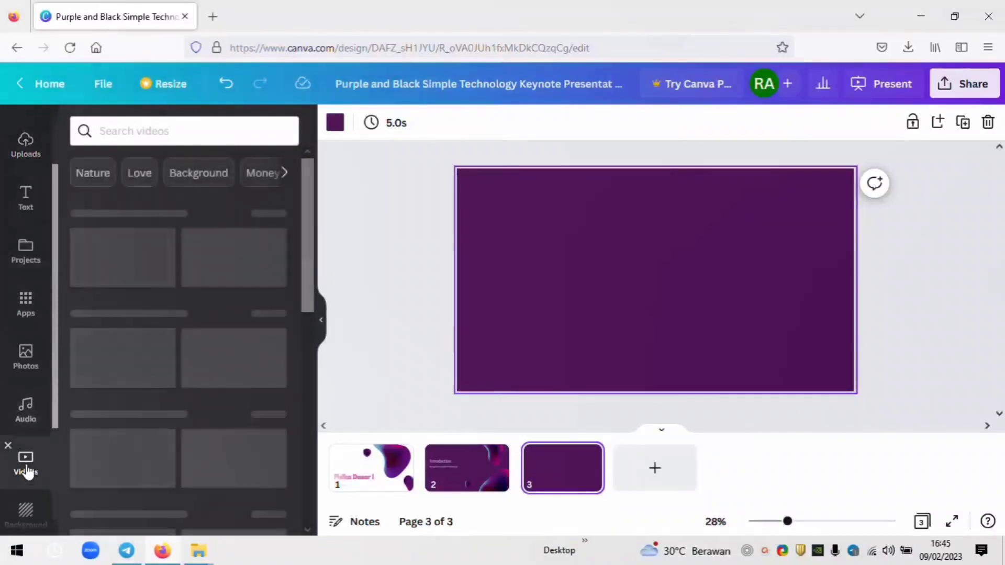
left_click(23, 416)
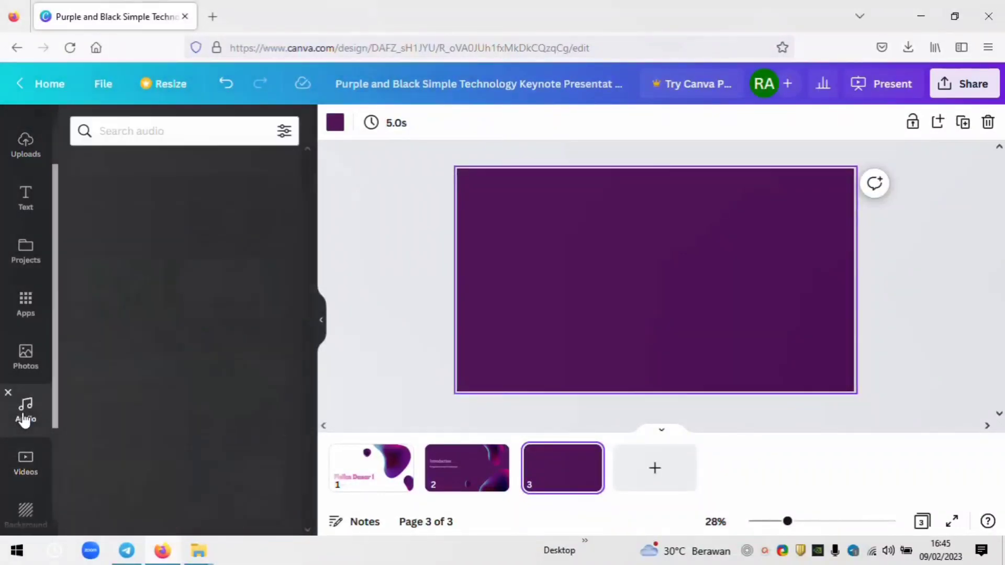
left_click(28, 363)
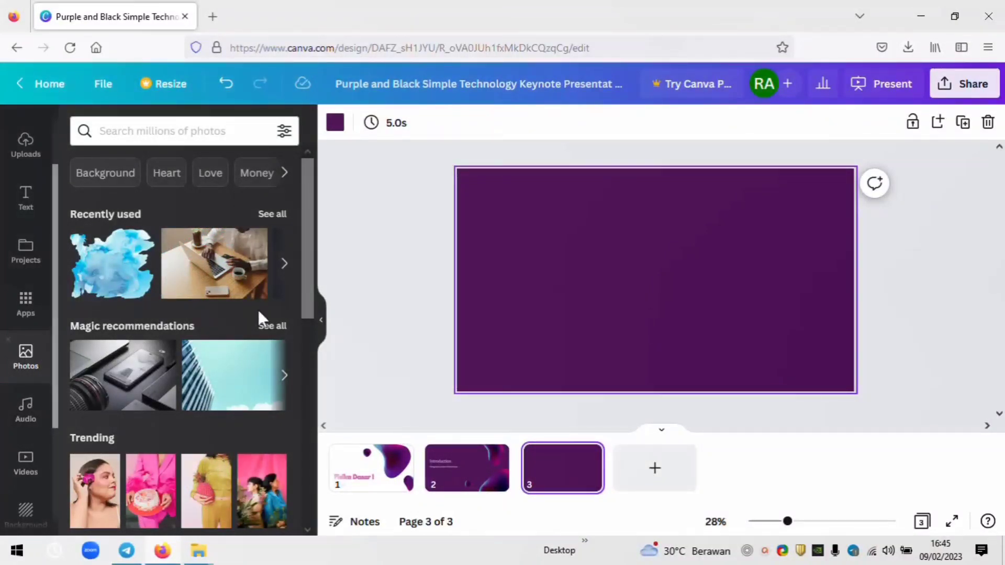
mouse_move(309, 294)
left_mouse_down()
mouse_move(310, 371)
mouse_move(324, 298)
left_mouse_up()
scroll(324, 298, "up", 3)
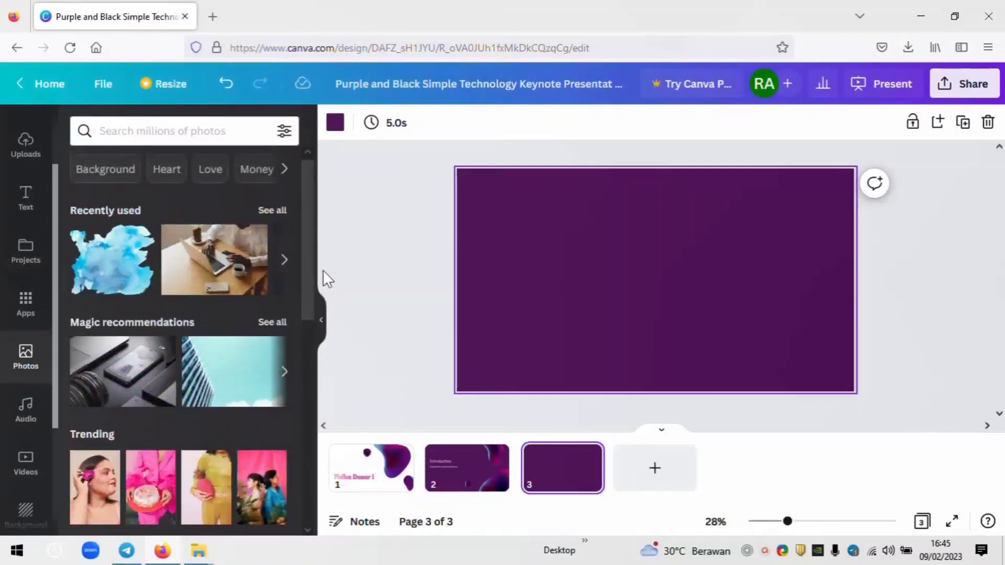
Step: Browse the Flowers photo category and narrow the photos to Flower background
left_click(285, 174)
left_click(285, 173)
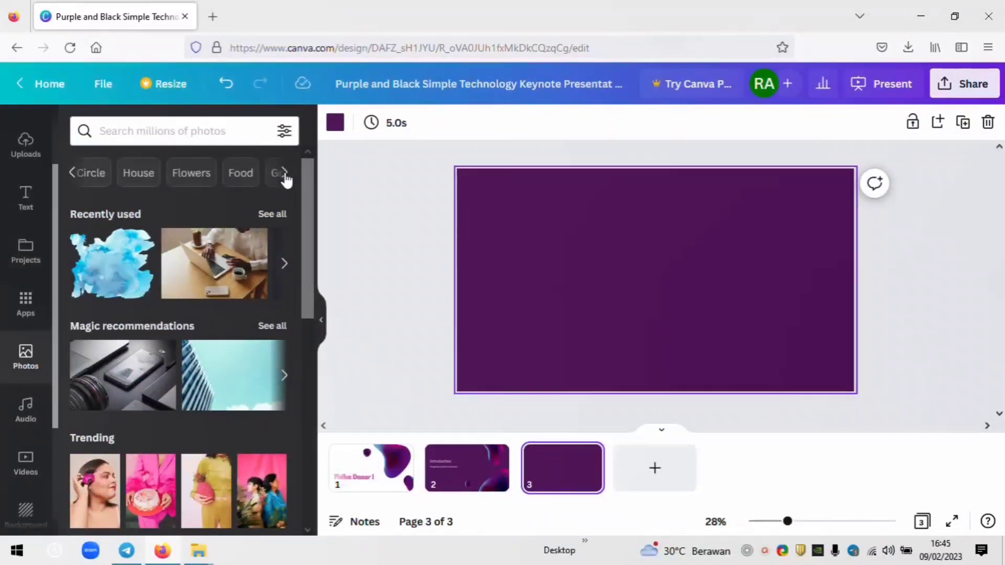
left_click(189, 181)
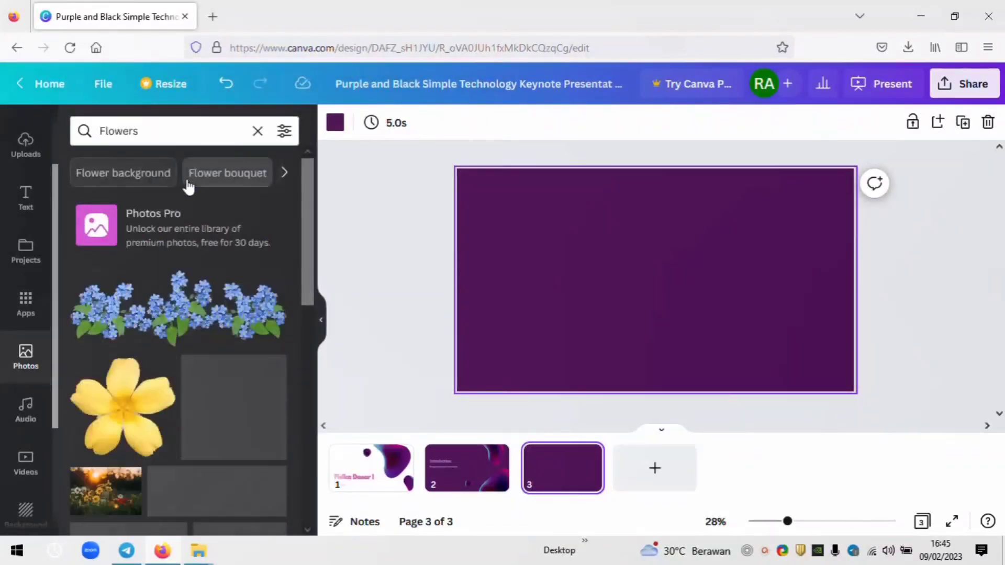
scroll(303, 261, "down", 3)
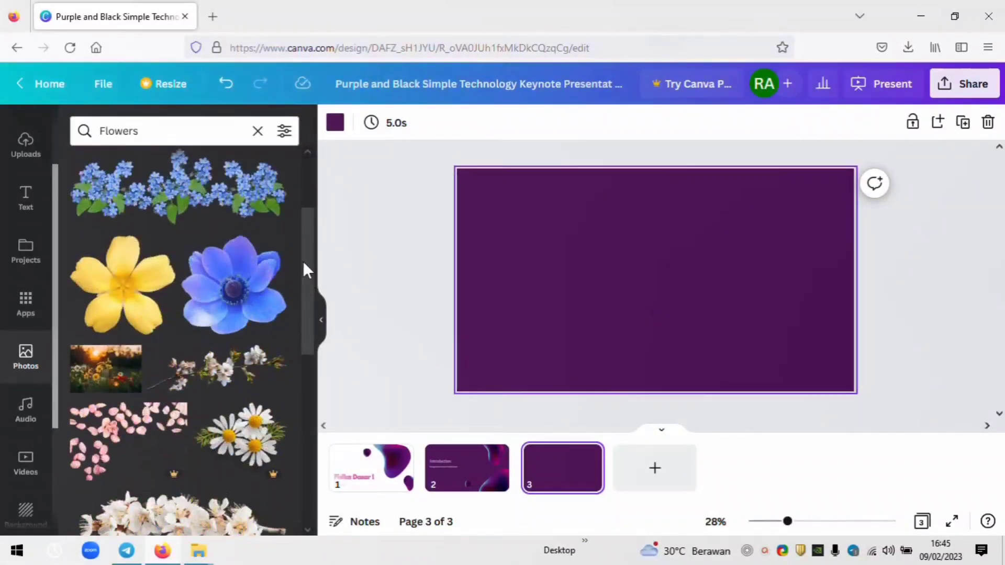
scroll(307, 261, "up", 3)
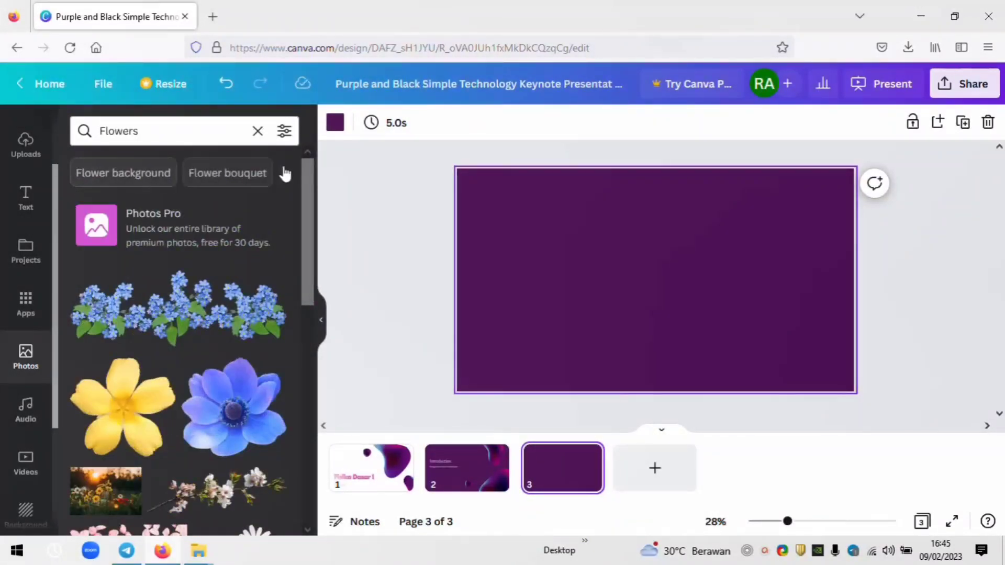
left_click(285, 174)
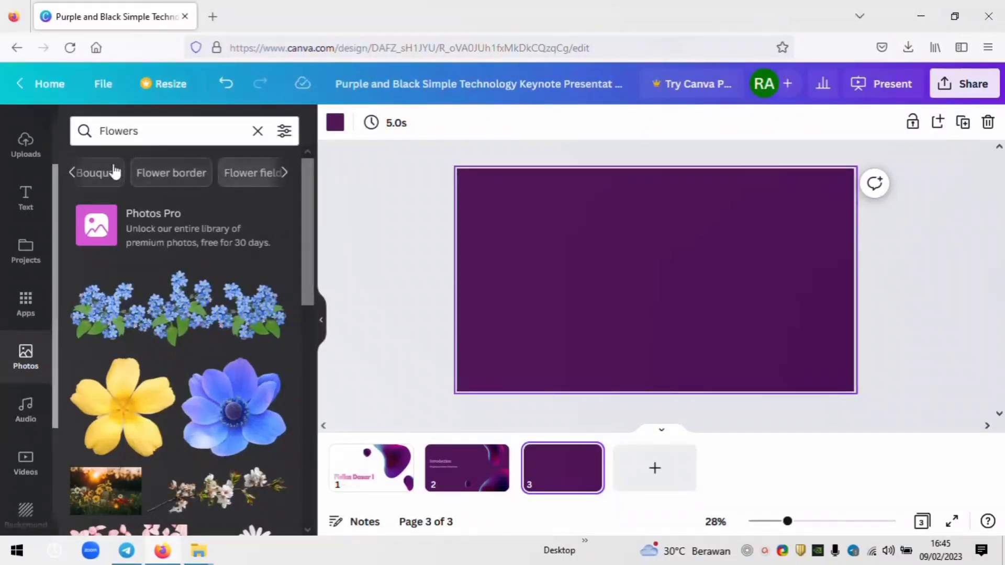
left_click(75, 174)
left_click(75, 172)
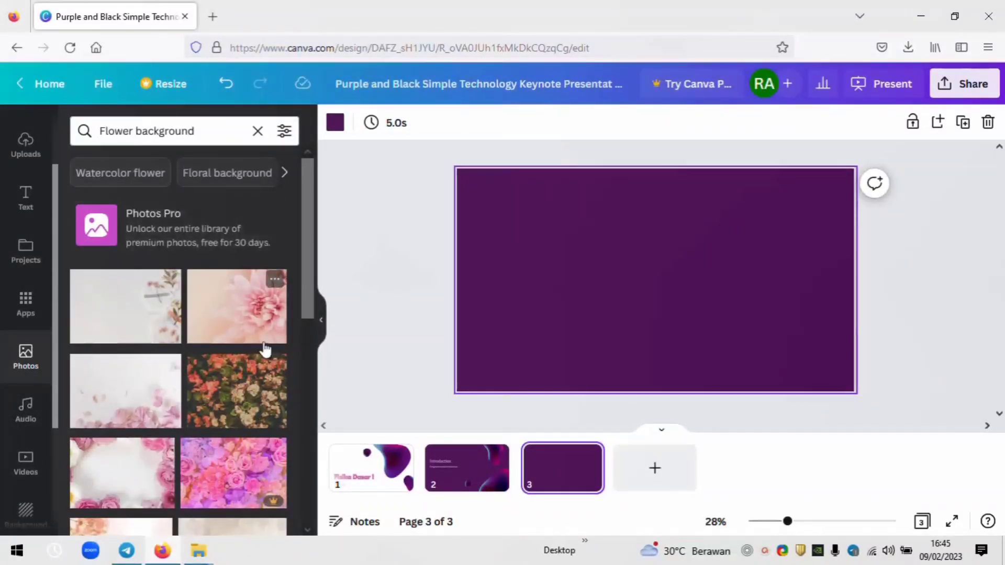
Step: Place the photo of coral and cream flowers with dark leaves on page 3 and enlarge it to cover nearly the whole slide
left_click(252, 412)
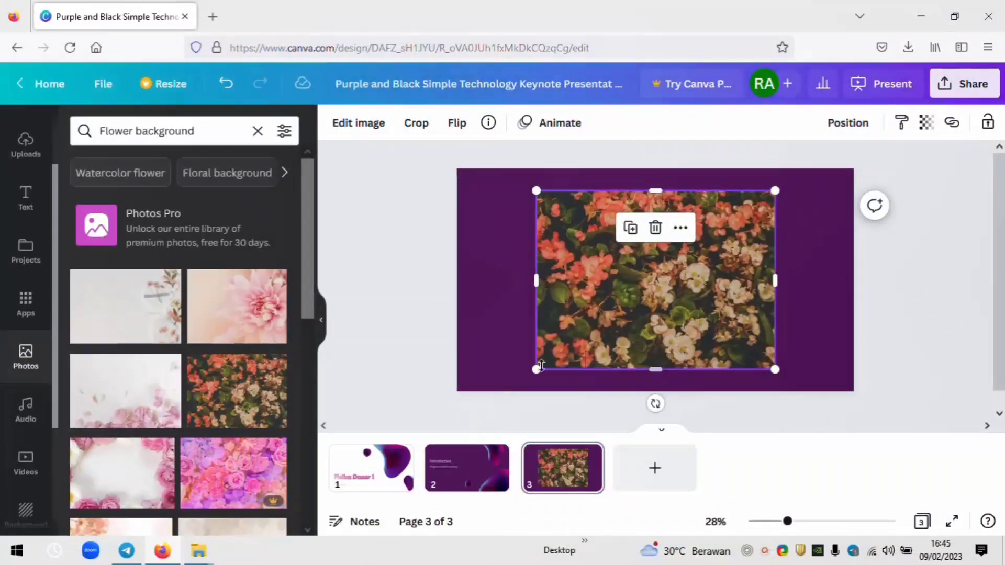
left_click_drag(537, 285, 479, 283)
left_click_drag(776, 369, 826, 383)
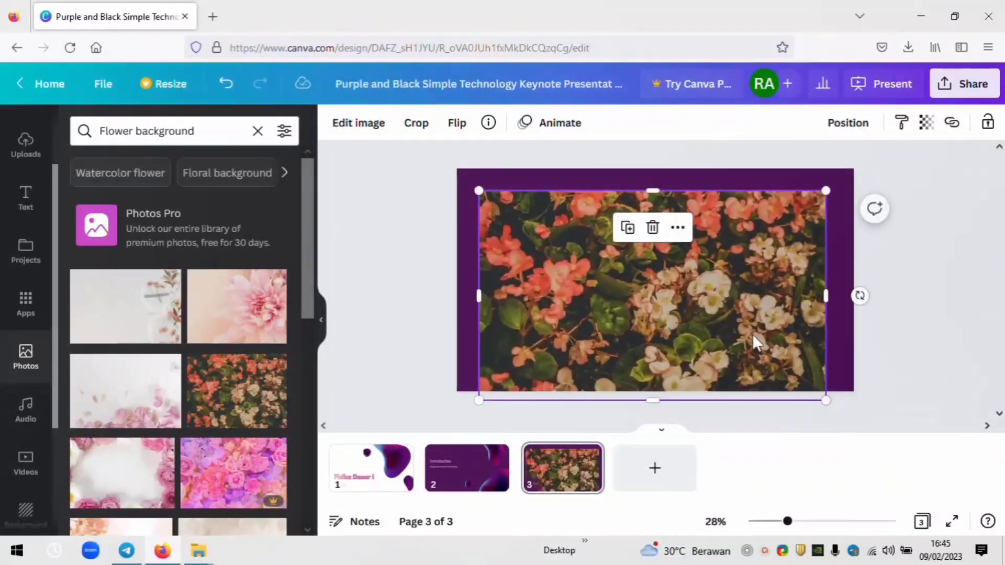
left_click_drag(756, 341, 736, 321)
left_click_drag(809, 281, 858, 292)
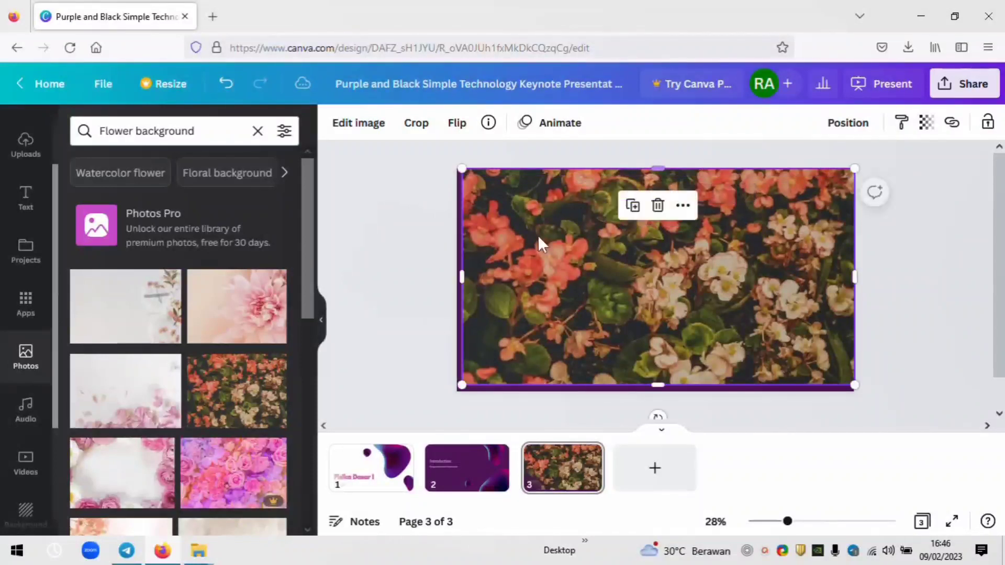
Step: Enlarge the flower photo until it covers the whole of page 3
left_click_drag(462, 386, 438, 399)
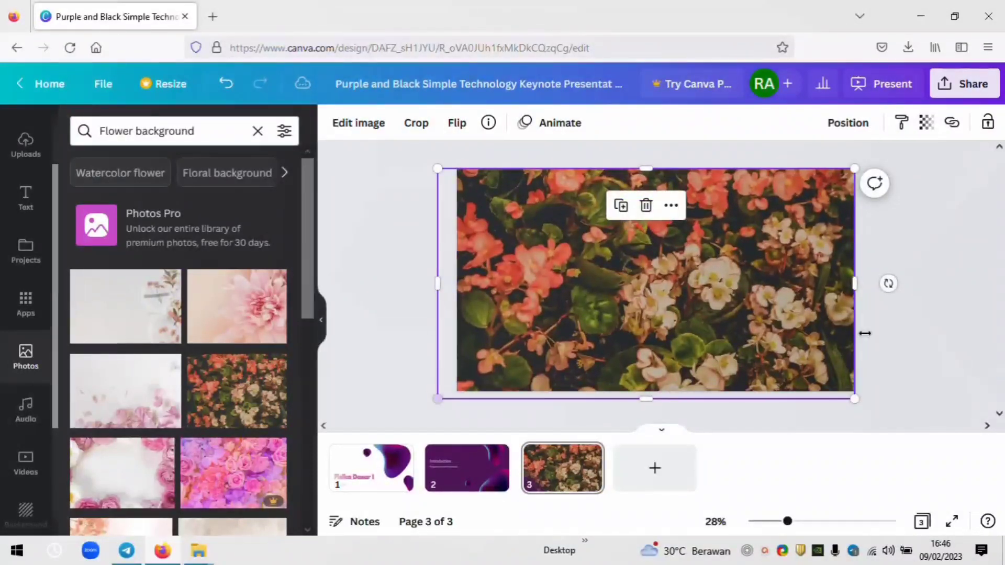
left_click(934, 332)
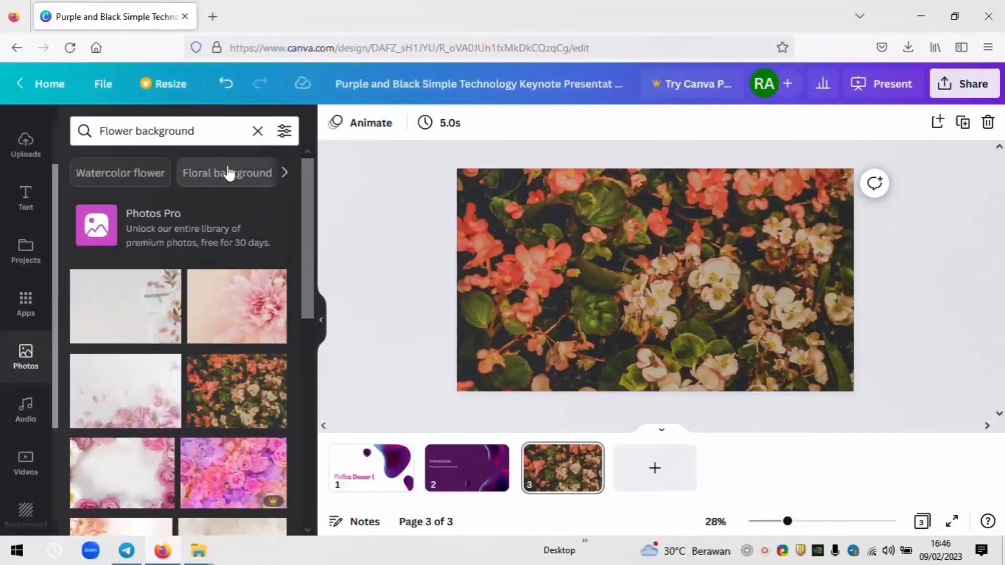
Step: Undo the flower photo's resizing and delete the photo from page 3
left_click(223, 91)
left_click(224, 92)
left_click(223, 91)
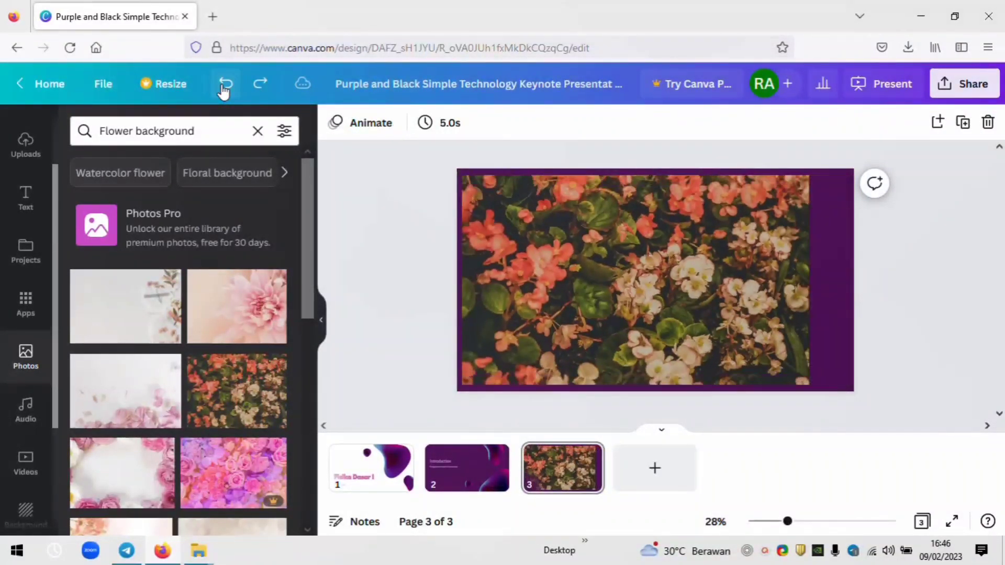
left_click(223, 92)
left_click(224, 92)
left_click_drag(684, 258, 677, 256)
key("Delete")
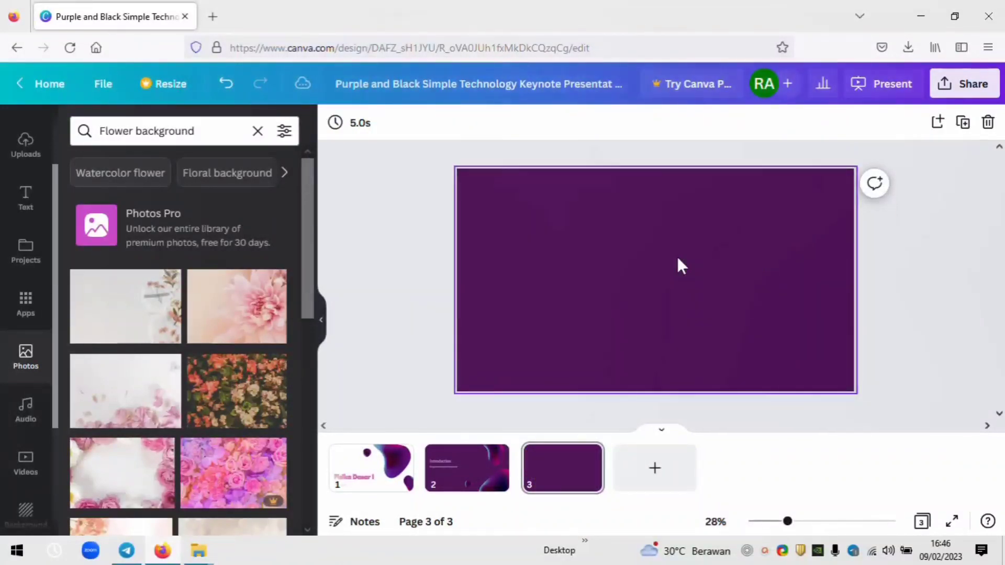
Step: Clear the Flower background search and place the photo of a woman signing beside a laptop video call on page 3
left_click(257, 131)
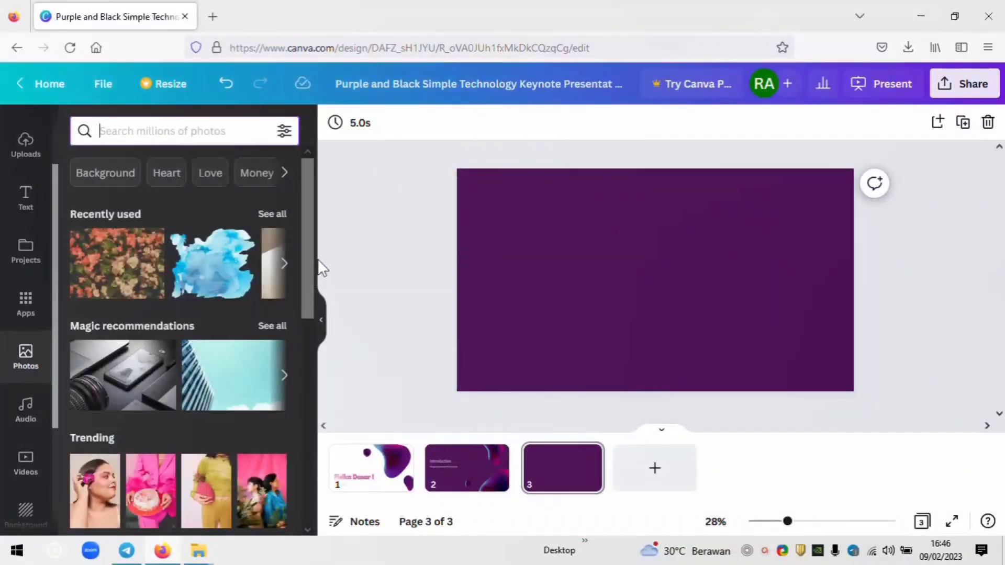
left_click_drag(305, 270, 305, 430)
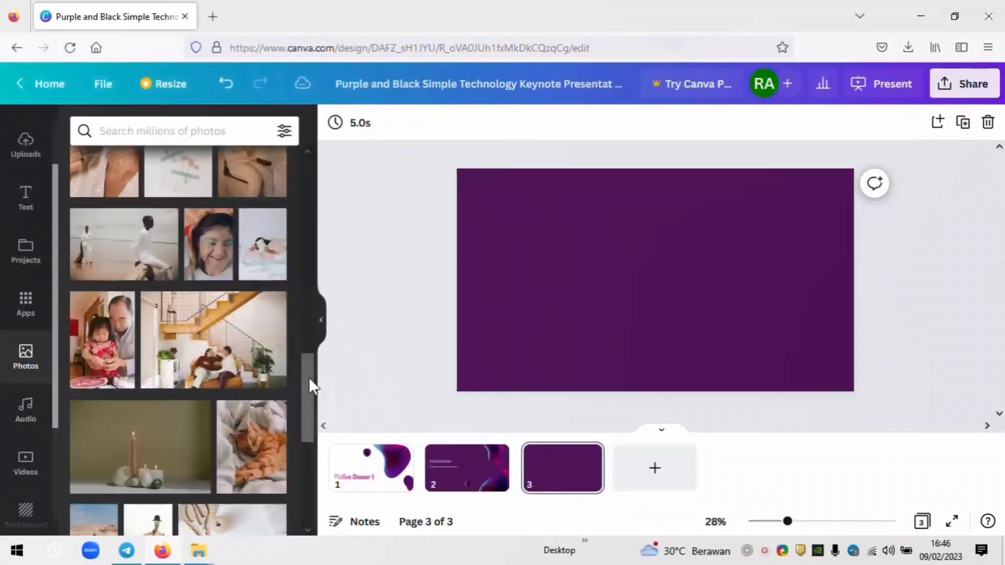
left_click_drag(306, 390, 307, 297)
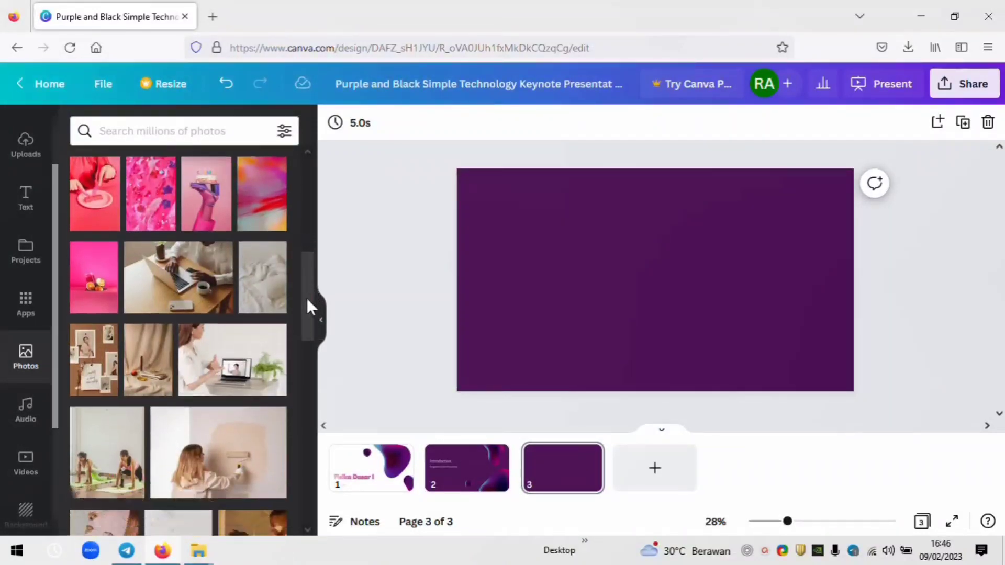
left_click(237, 368)
left_click_drag(674, 350, 633, 345)
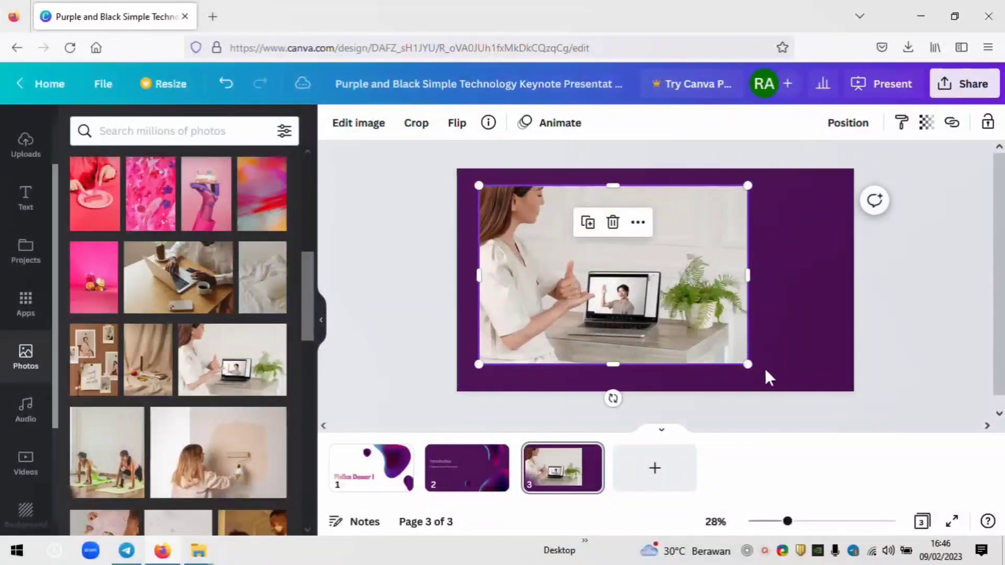
Step: Resize the laptop video-call photo and stretch its edges to cover the whole of page 3
left_click_drag(748, 365, 716, 336)
left_click_drag(766, 267, 812, 267)
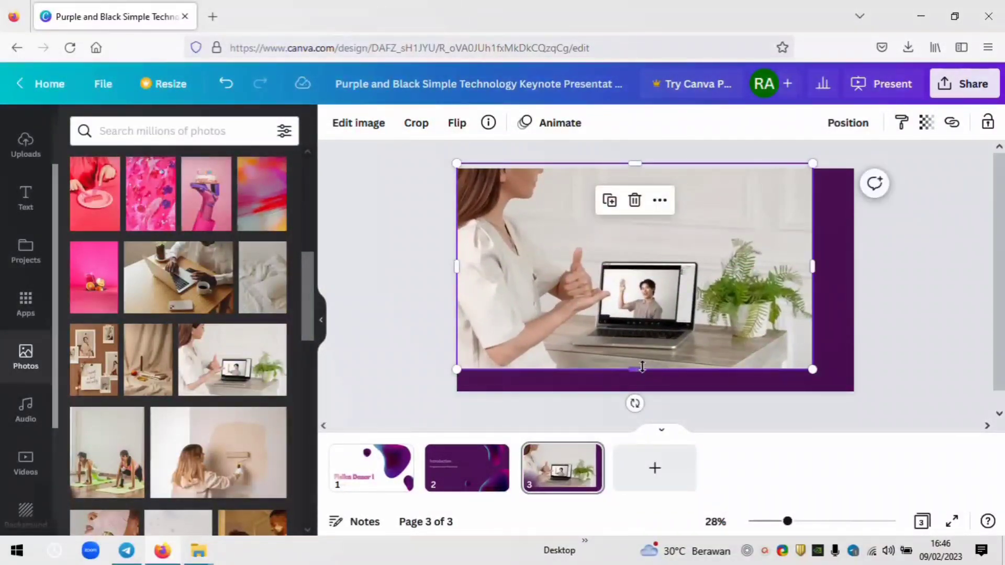
left_click_drag(642, 366, 643, 391)
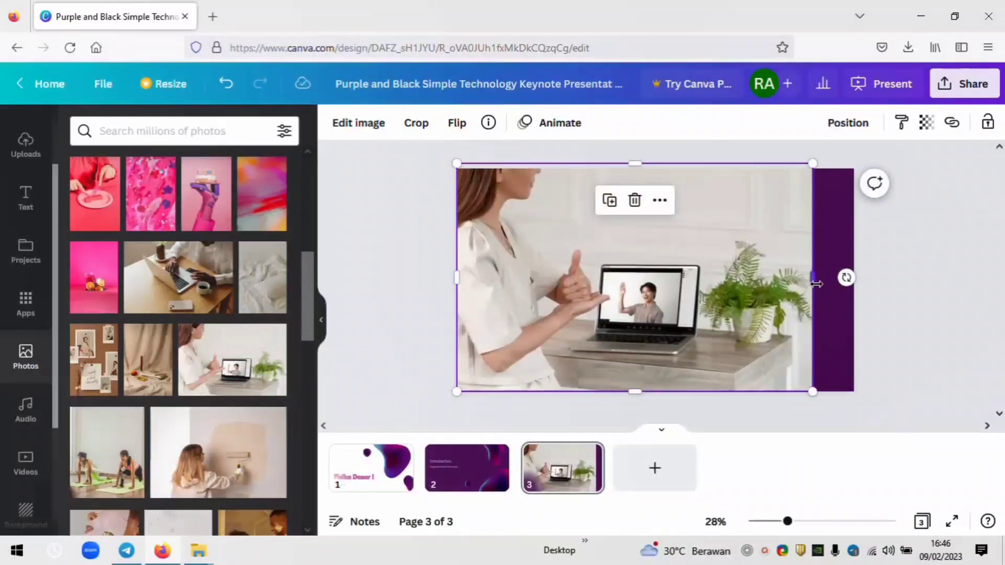
left_click_drag(816, 283, 854, 283)
left_click(908, 377)
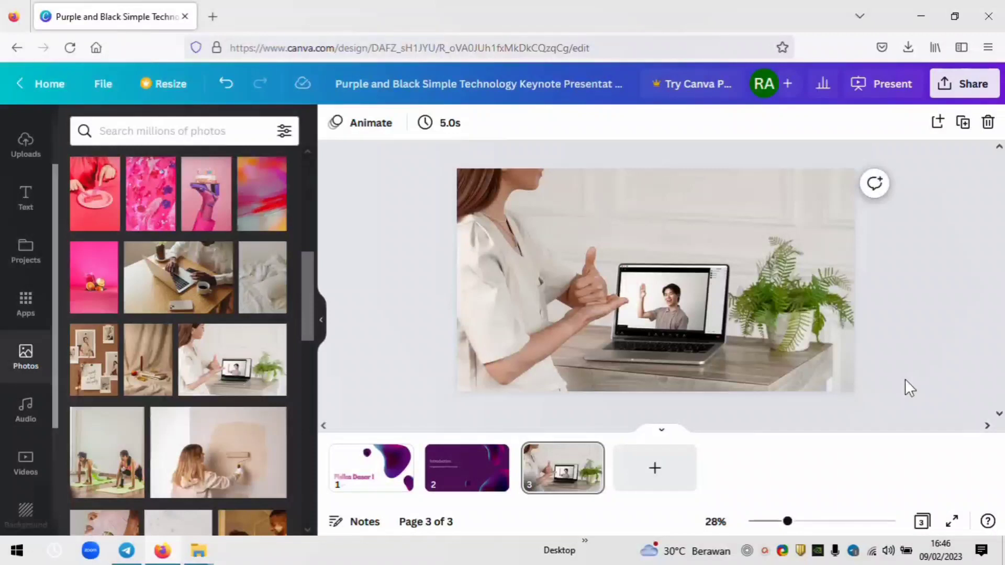
Step: Preview the presentation in full screen, going back to the first slide and forward to the last, and return to the editor
left_click(951, 524)
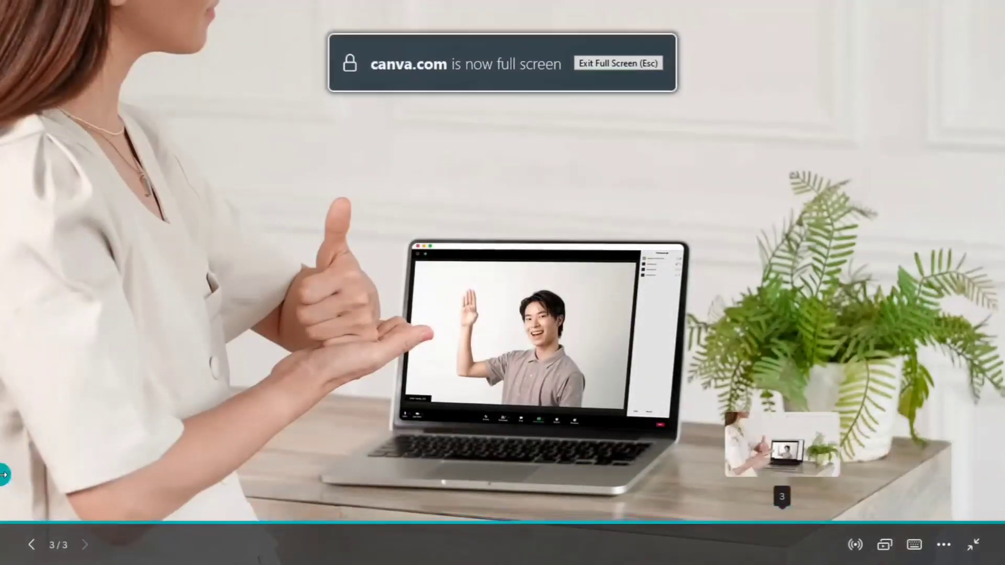
left_click(29, 549)
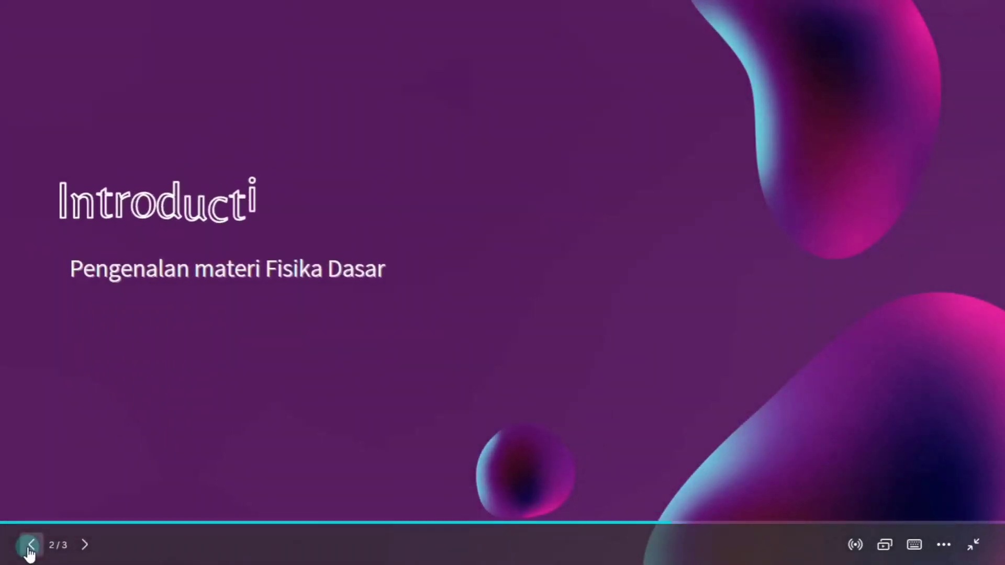
left_click(30, 548)
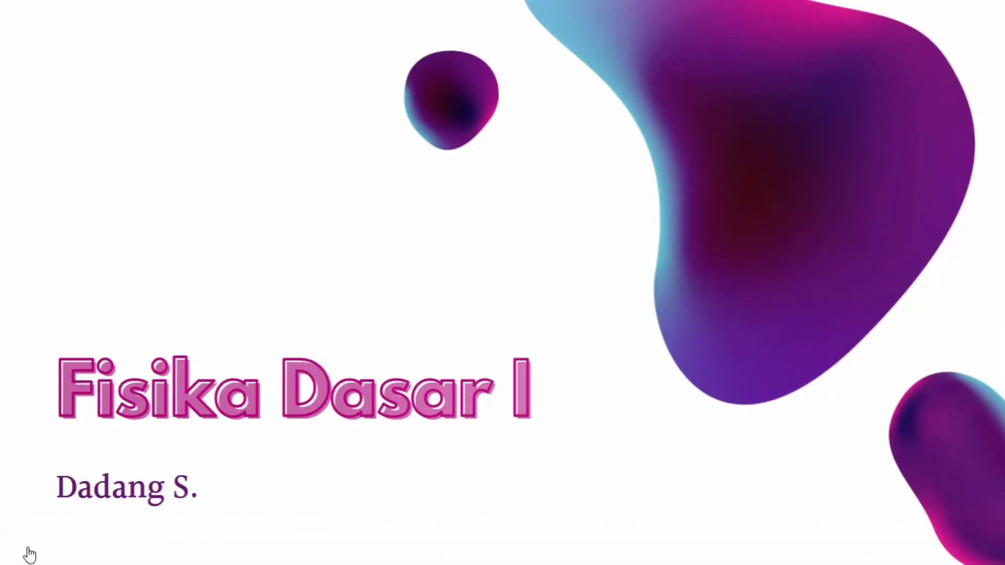
left_click(419, 430)
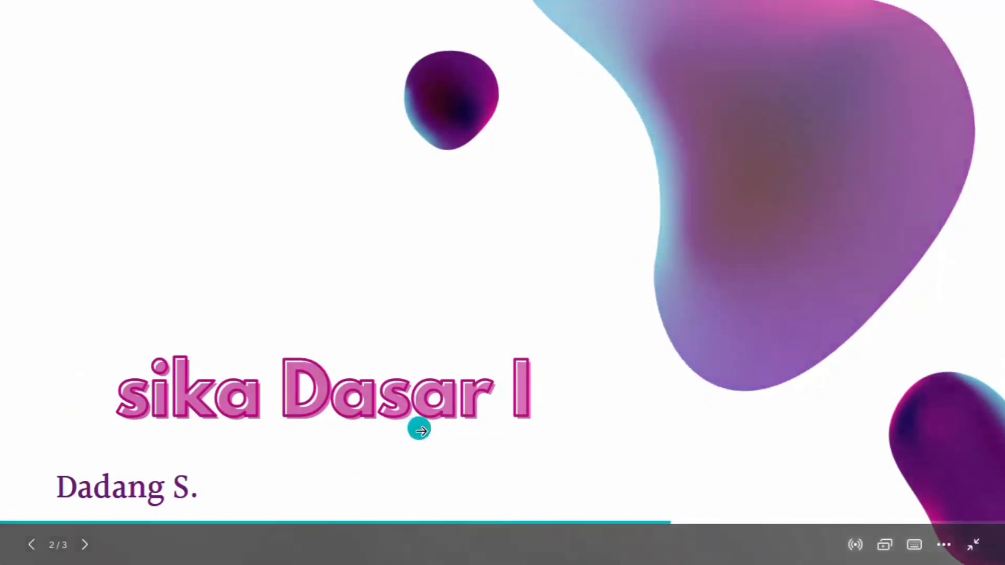
left_click(423, 430)
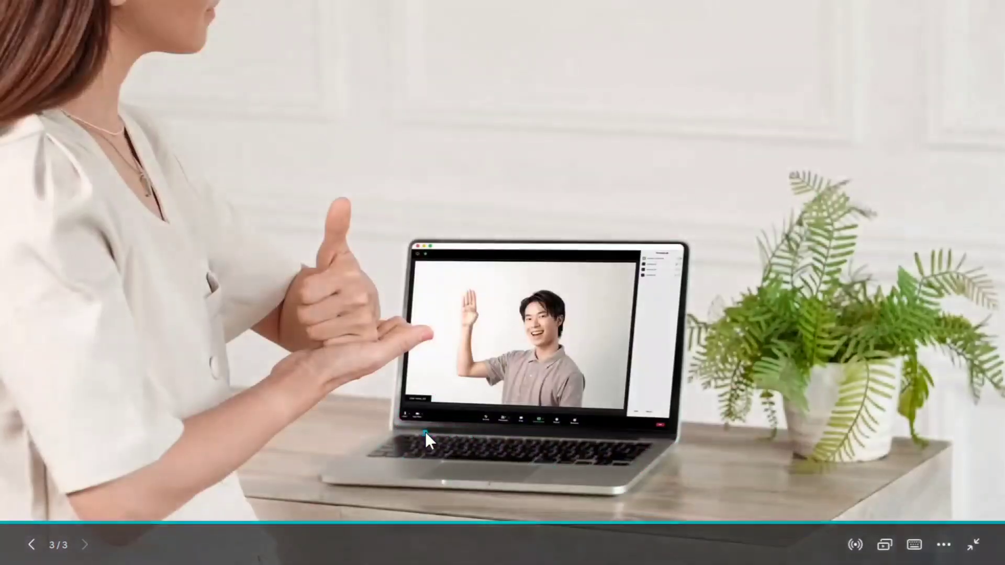
key("Escape")
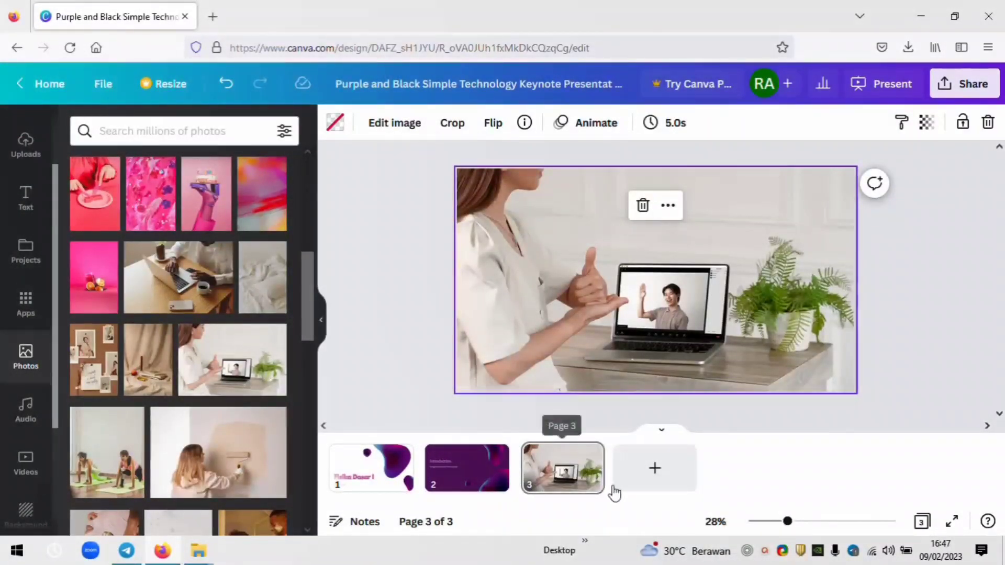
Step: Add a blank fourth page and place the recently used 9-second balance-scale video on it
left_click(656, 482)
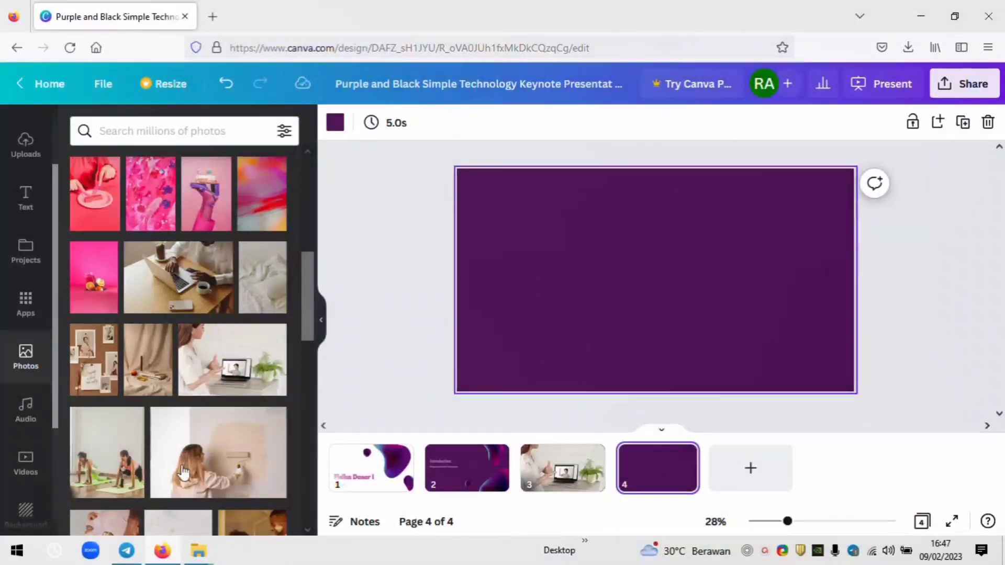
left_click(36, 414)
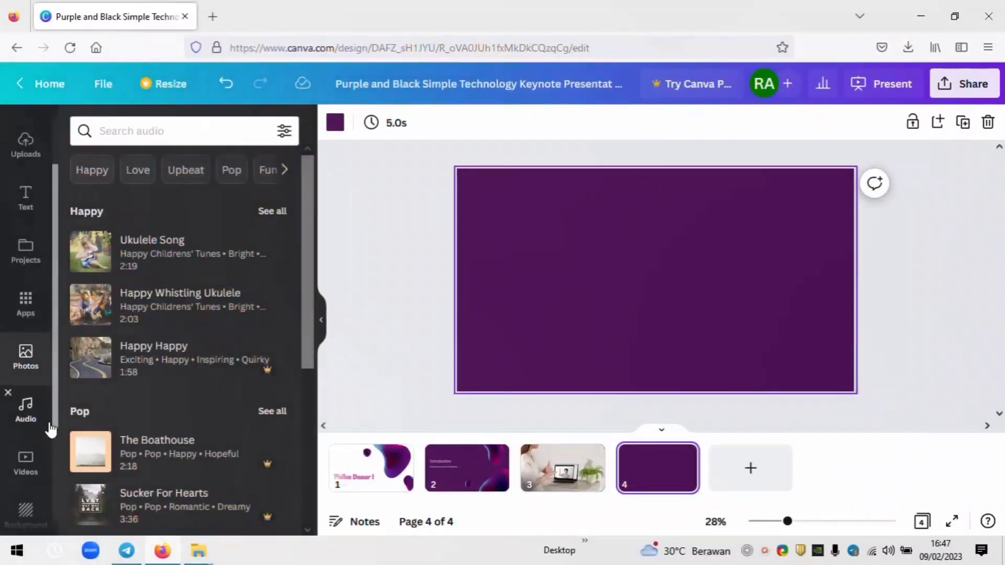
left_click(27, 474)
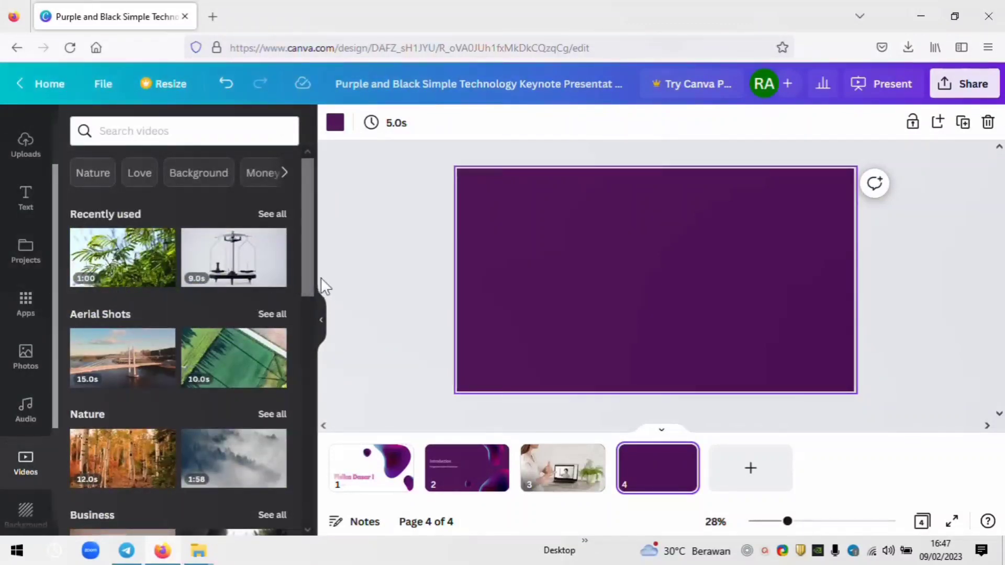
scroll(308, 272, "down", 1)
scroll(307, 261, "up", 1)
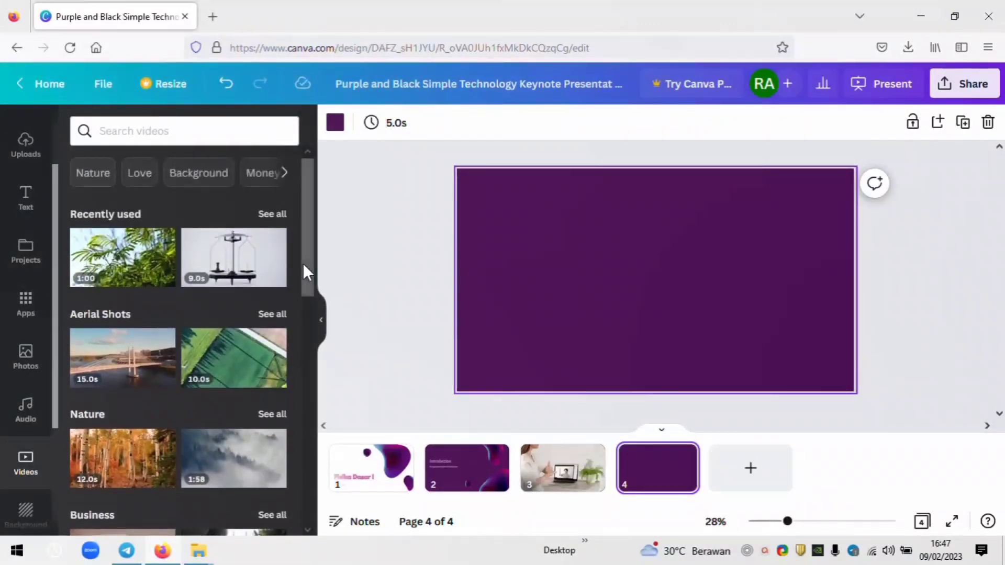
left_click_drag(307, 247, 303, 201)
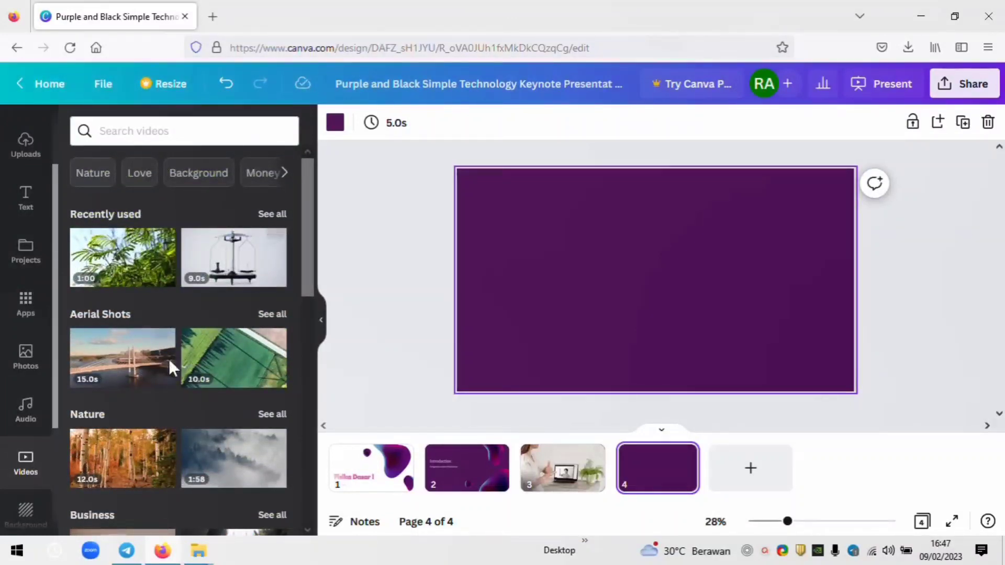
left_click(233, 266)
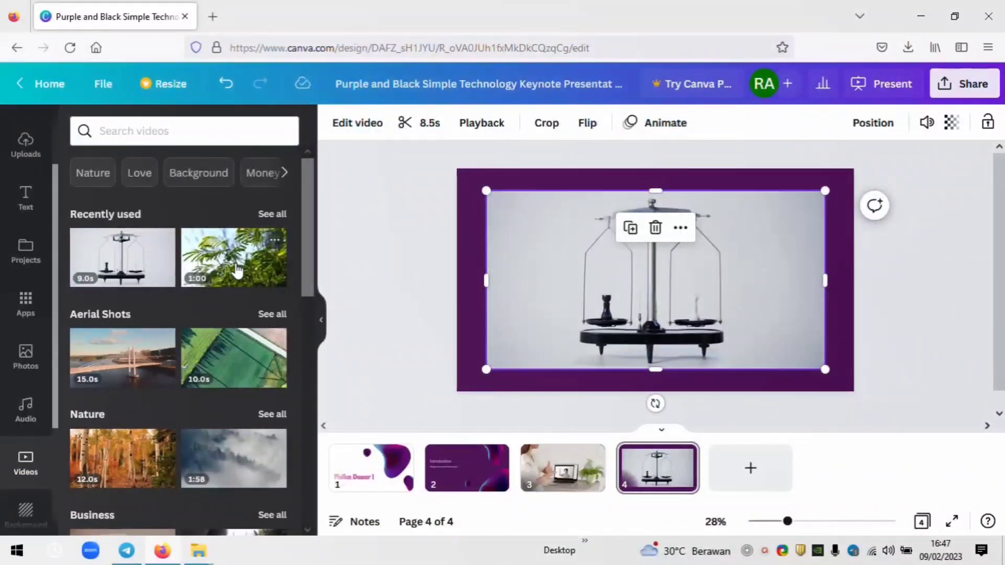
Step: Enlarge the balance-scale video to cover the whole of page 4 and preview it in full screen
left_click_drag(487, 370, 466, 380)
left_click_drag(826, 284, 854, 285)
left_click_drag(660, 191, 660, 168)
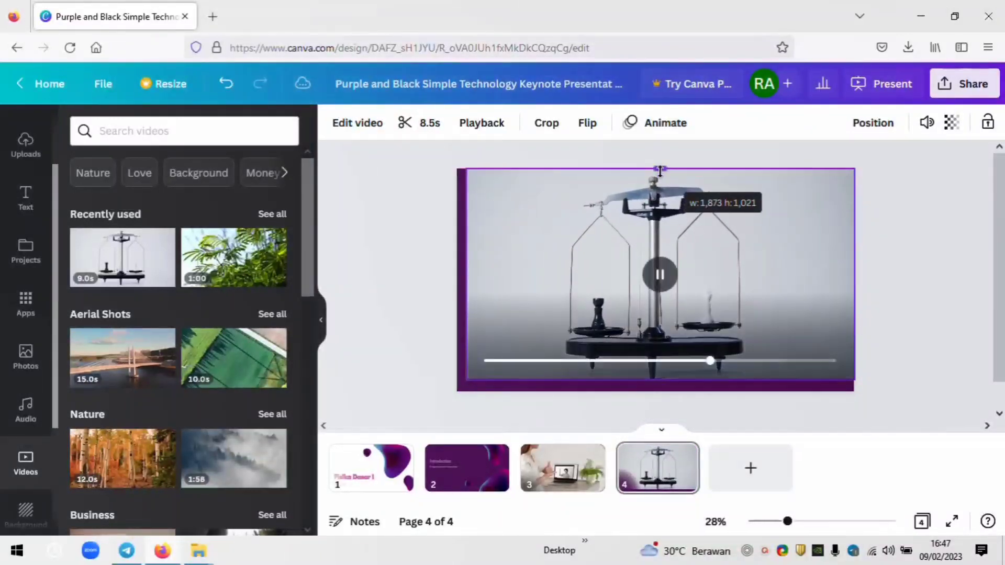
left_click_drag(466, 274, 450, 274)
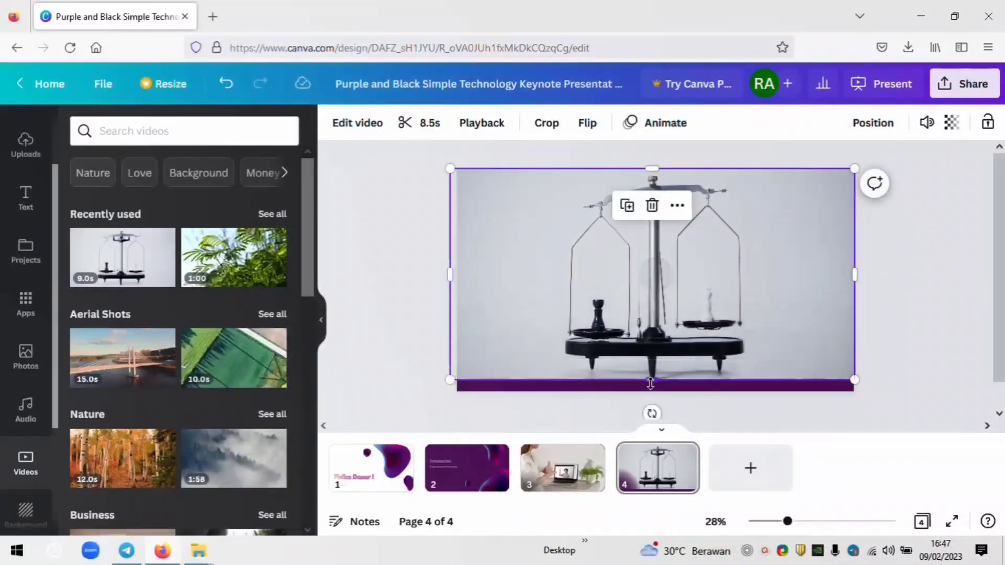
left_click_drag(652, 379, 651, 391)
left_click(939, 382)
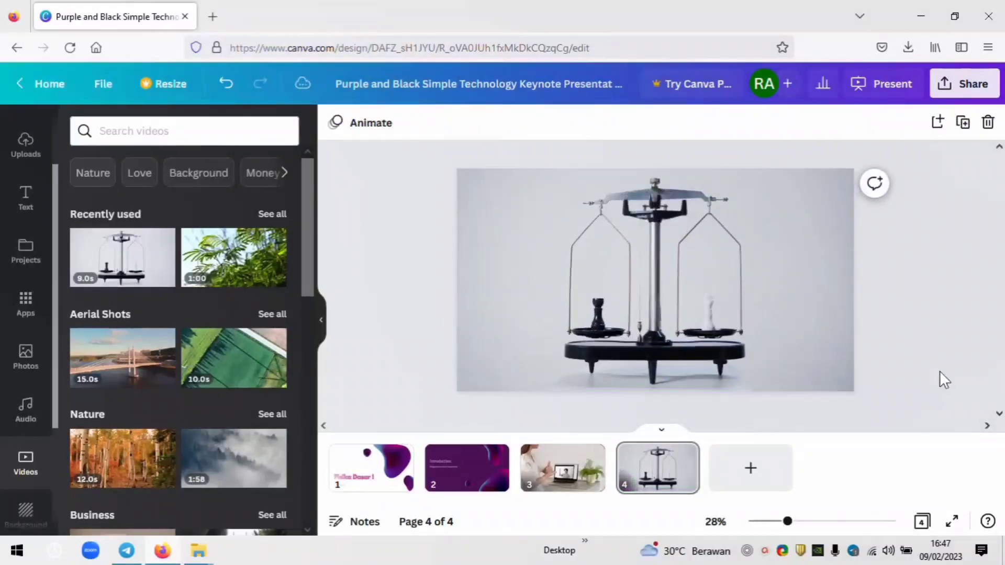
left_click(949, 521)
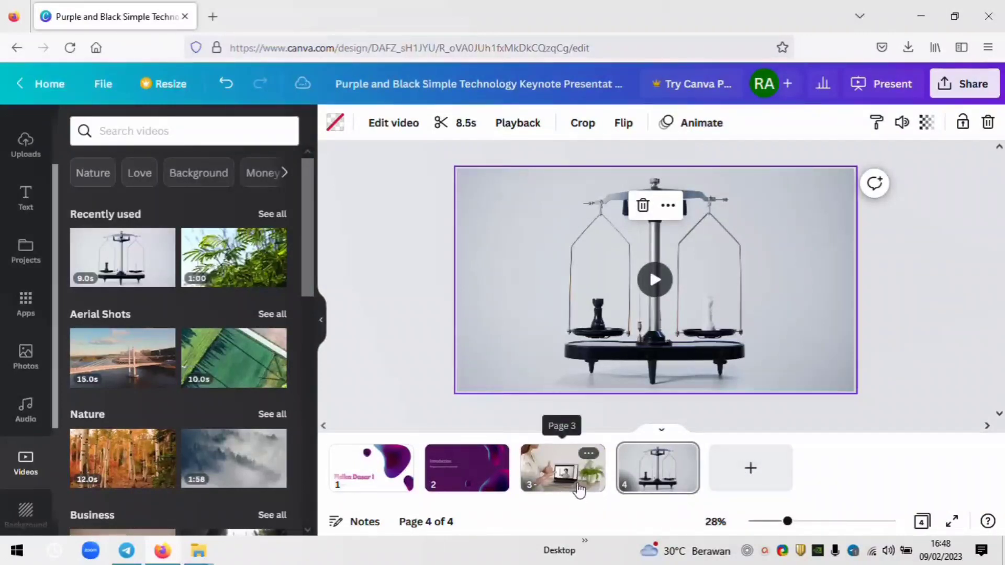
Step: Add the yellow "enjoy" text style to page 3, move it to the photo's upper edge and shrink it to size 171
left_click(576, 484)
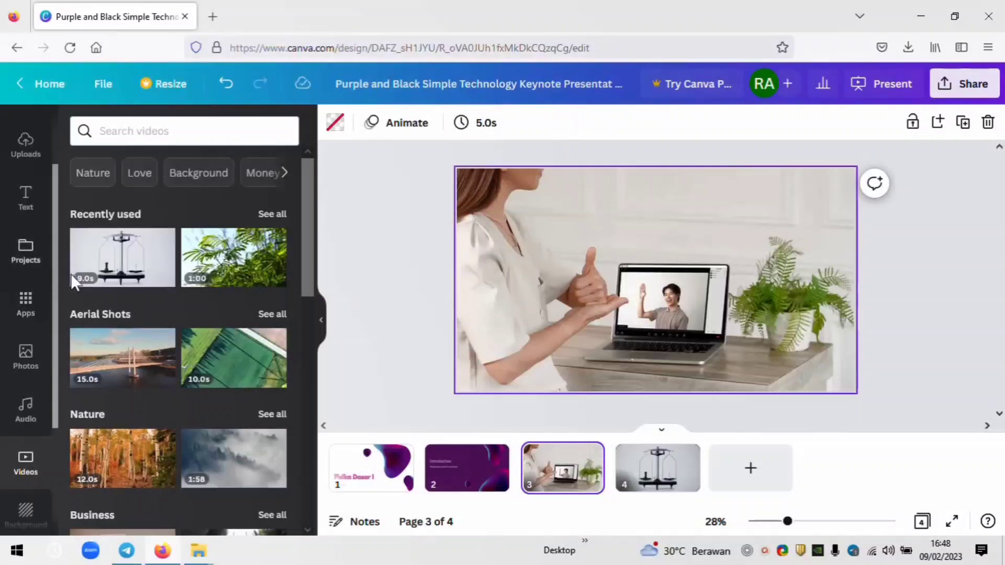
left_click(24, 212)
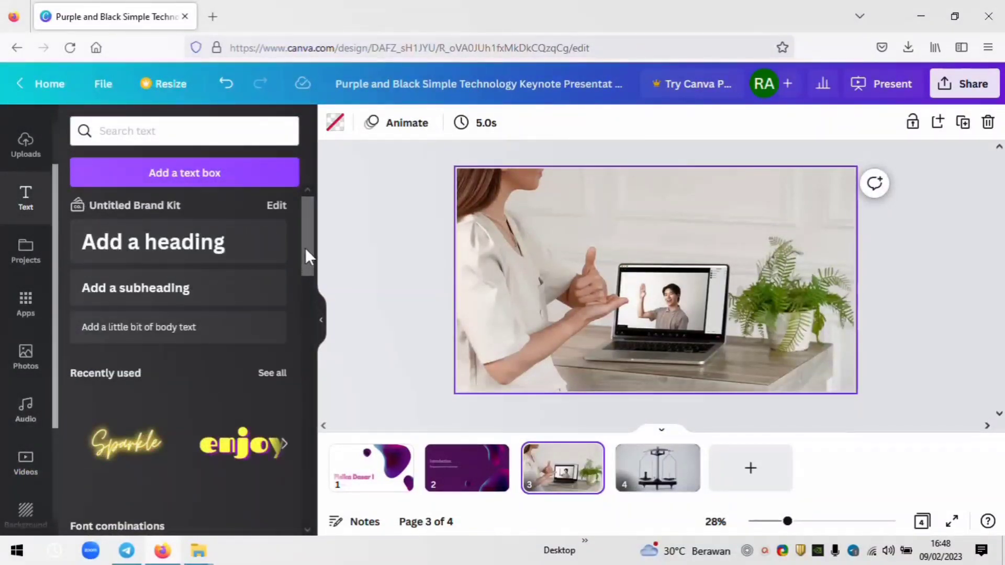
mouse_move(305, 247)
left_mouse_down()
mouse_move(298, 355)
mouse_move(320, 241)
left_mouse_up()
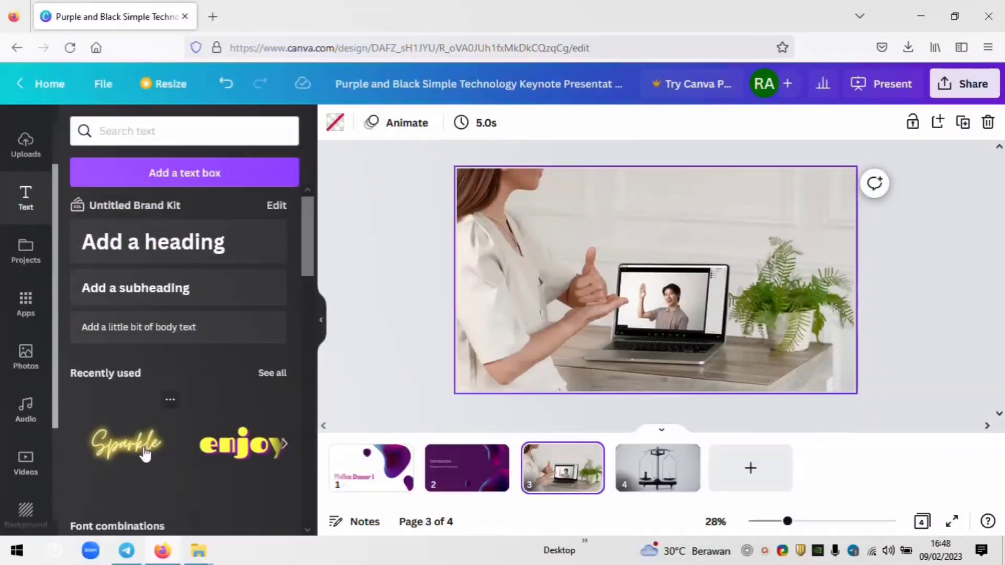
left_click(237, 458)
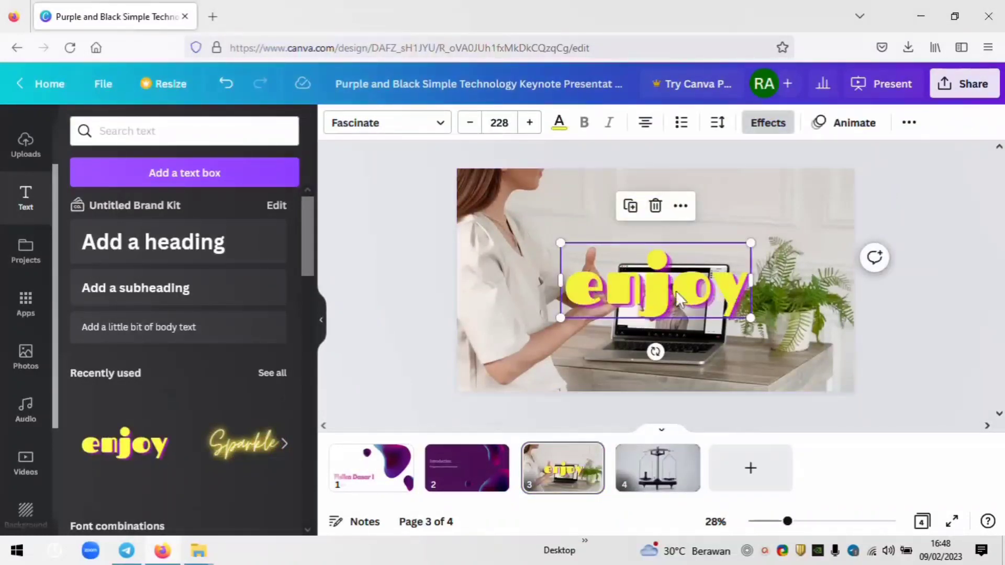
left_click_drag(679, 298, 686, 222)
left_click_drag(754, 240, 709, 220)
Step: Replace the "enjoy" text on page 3 with "Fisika", lower it into the photo's upper part and widen its box to fit one line
double_click(671, 199)
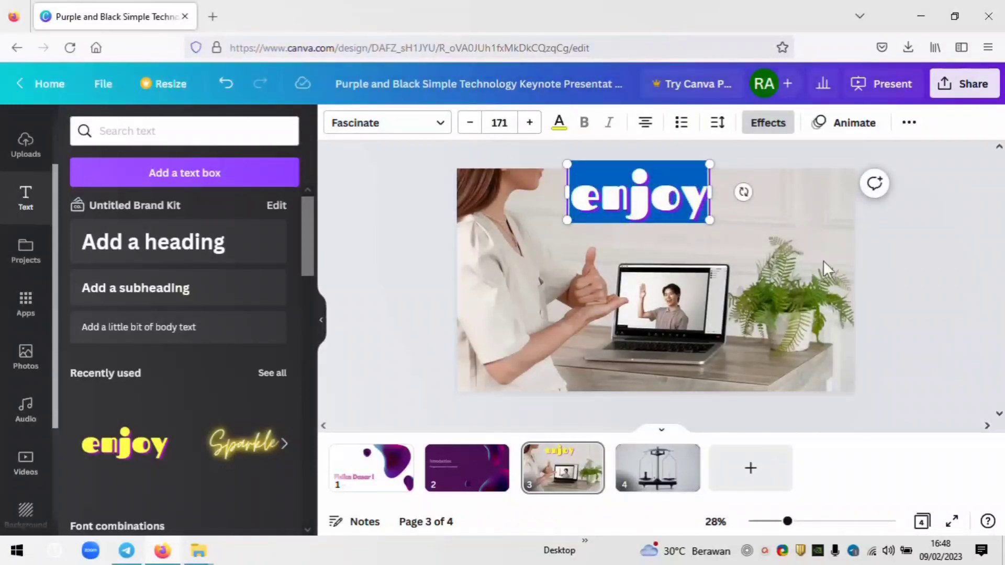
left_click(879, 331)
left_click_drag(644, 200, 643, 214)
double_click(642, 212)
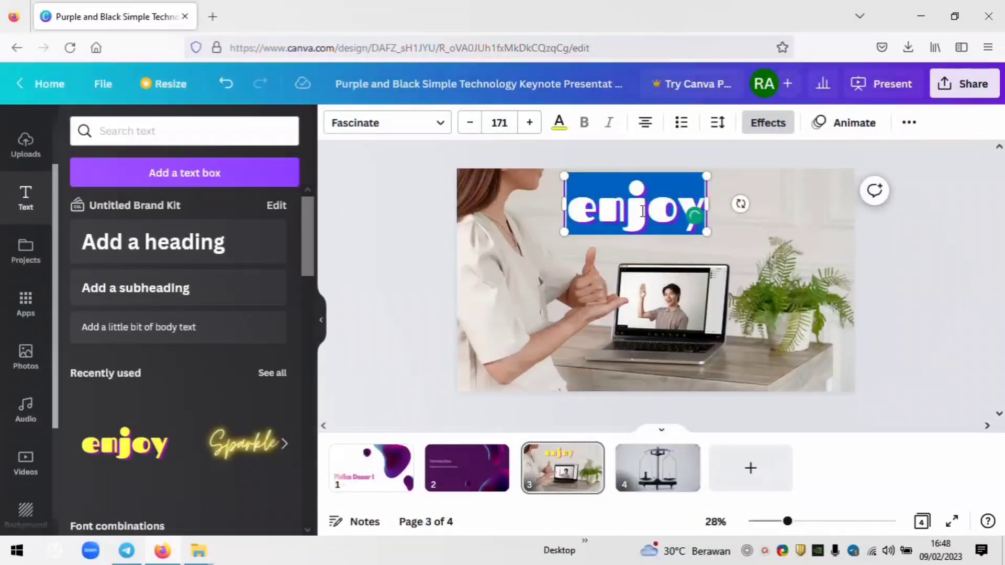
type("Fi")
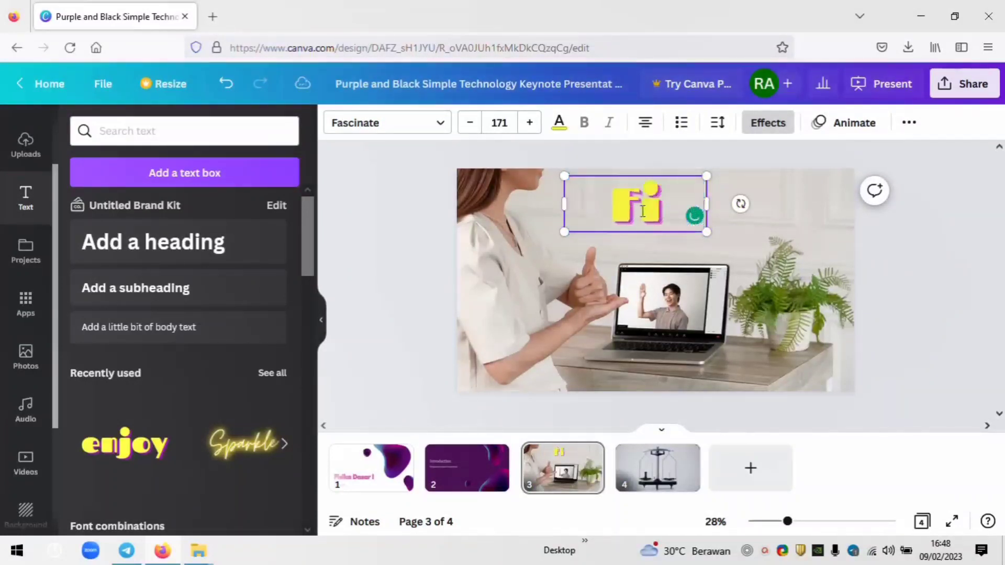
type("sika")
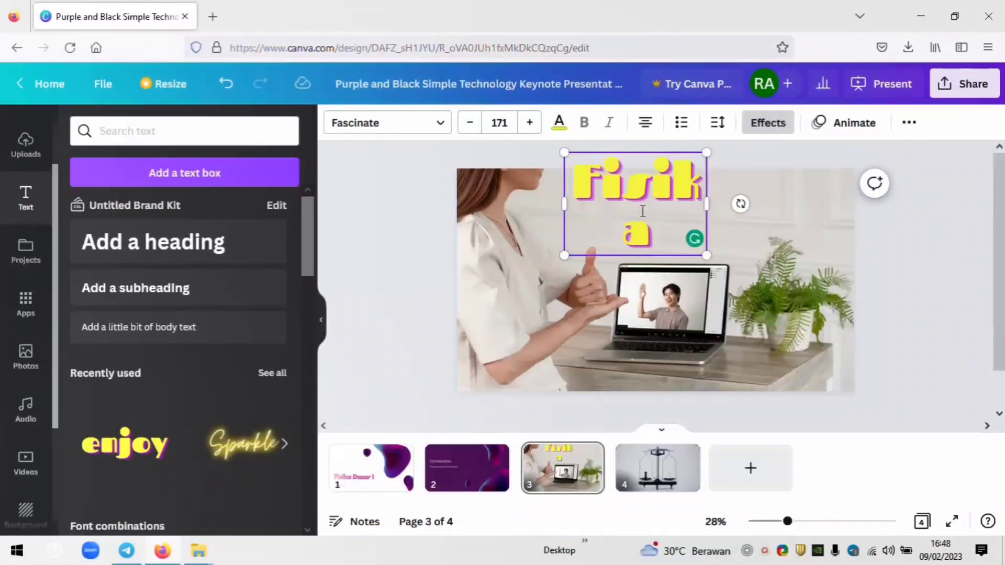
left_click_drag(709, 203, 759, 205)
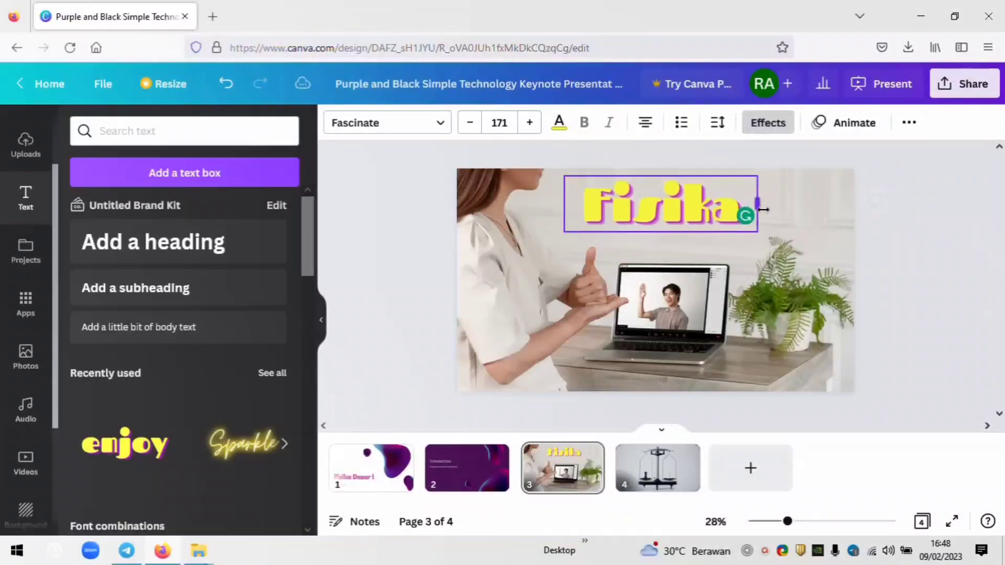
left_click(918, 318)
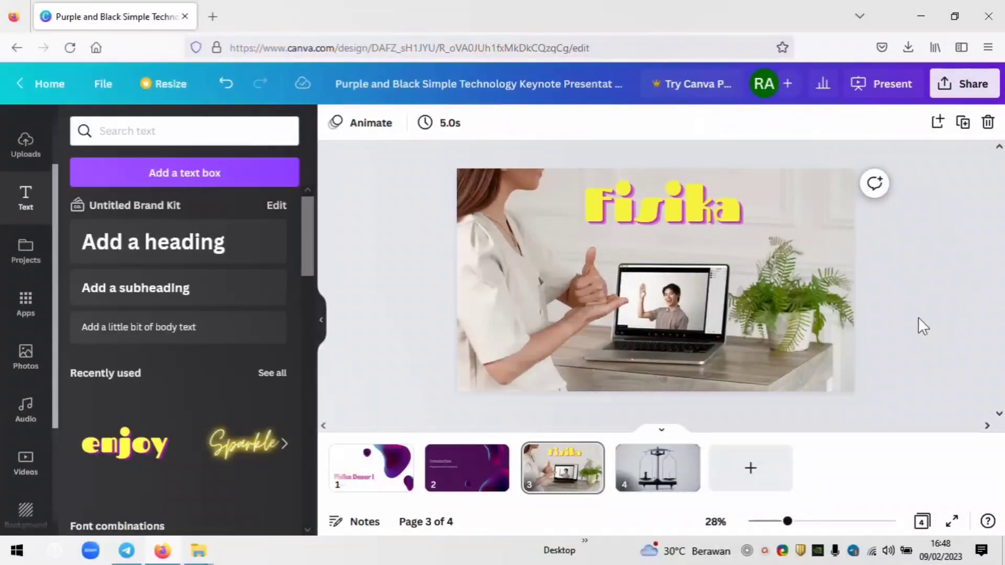
Step: Preview pages 3 and 4 in full screen, pause the balance-scale video and return to the editor
left_click(955, 519)
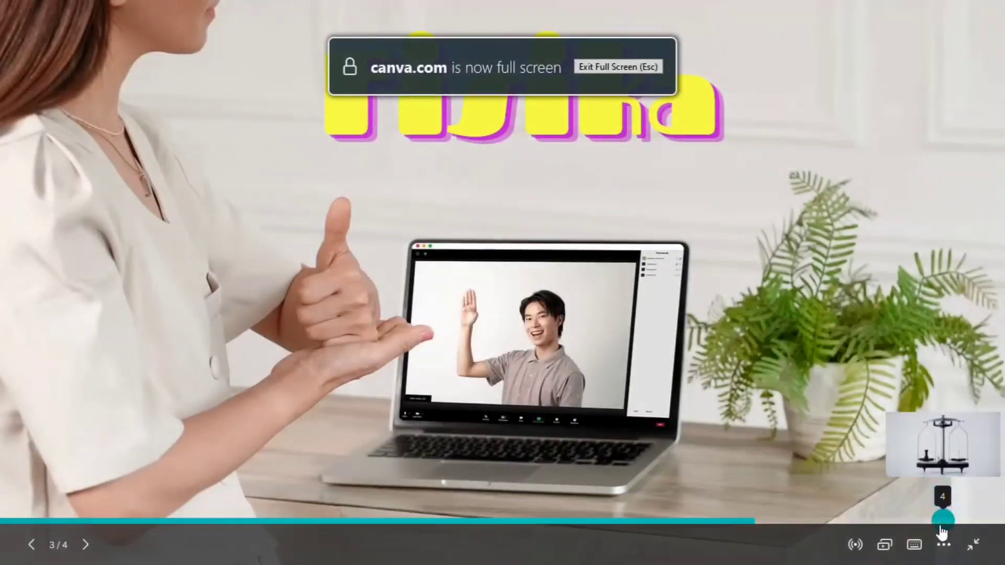
left_click(85, 545)
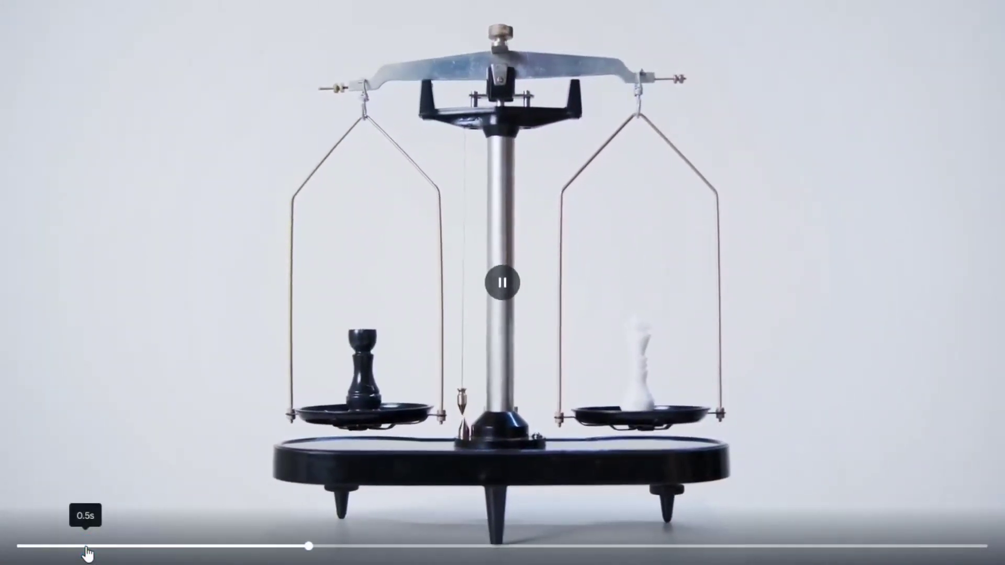
left_click(579, 454)
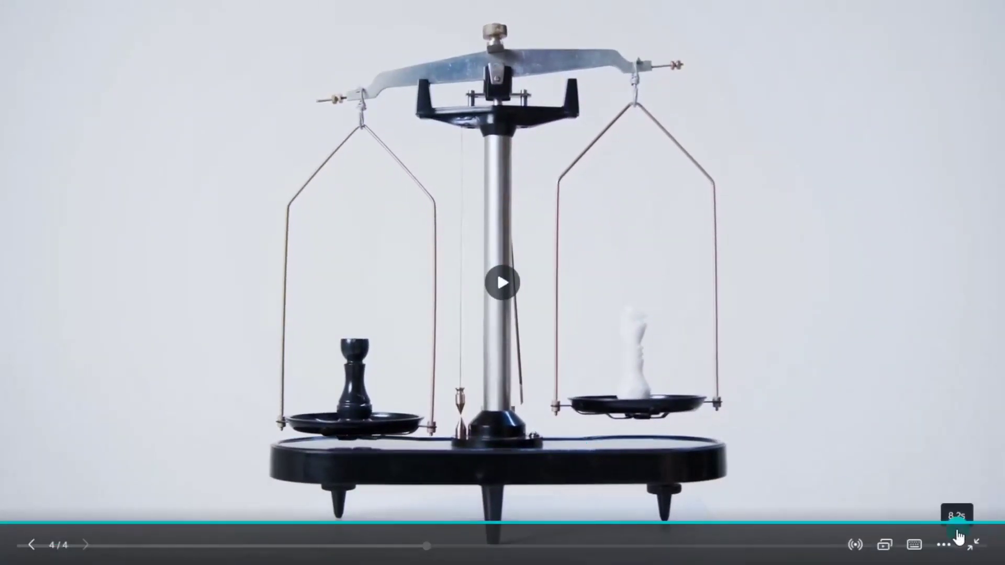
left_click(973, 545)
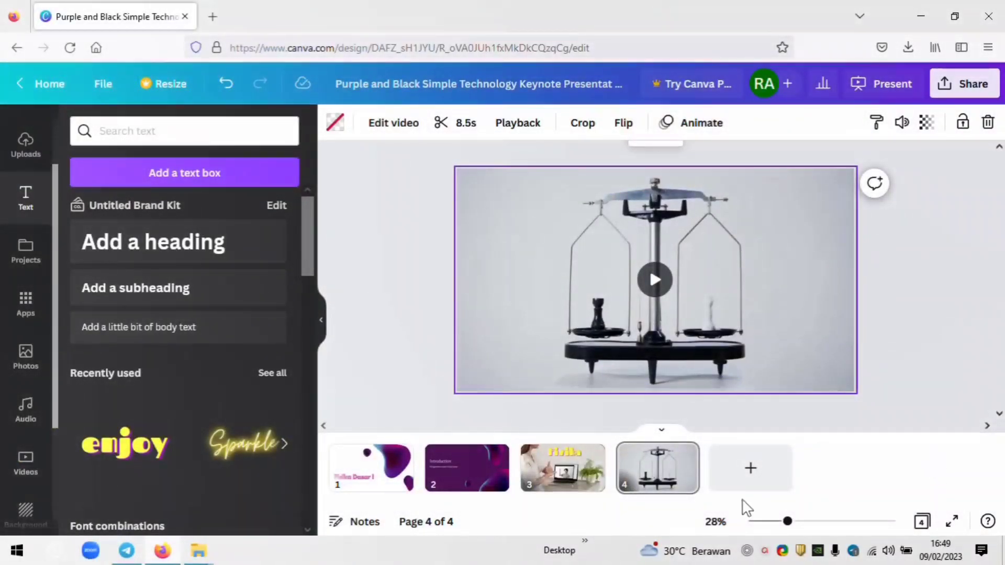
Step: Add the purple "PLAY" text style to page 4 and move it to the video's upper-left corner
left_click(661, 473)
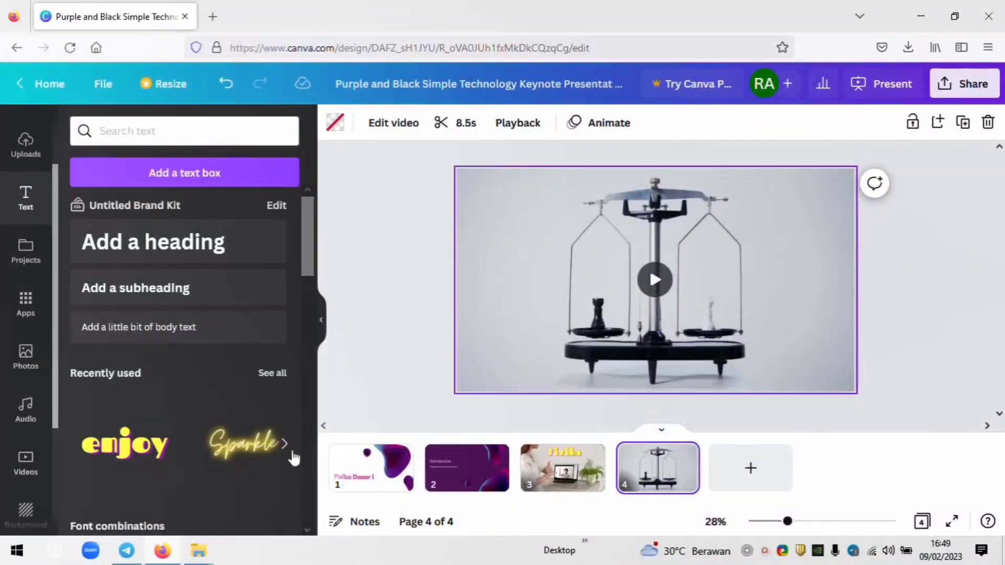
left_click_drag(304, 257, 287, 376)
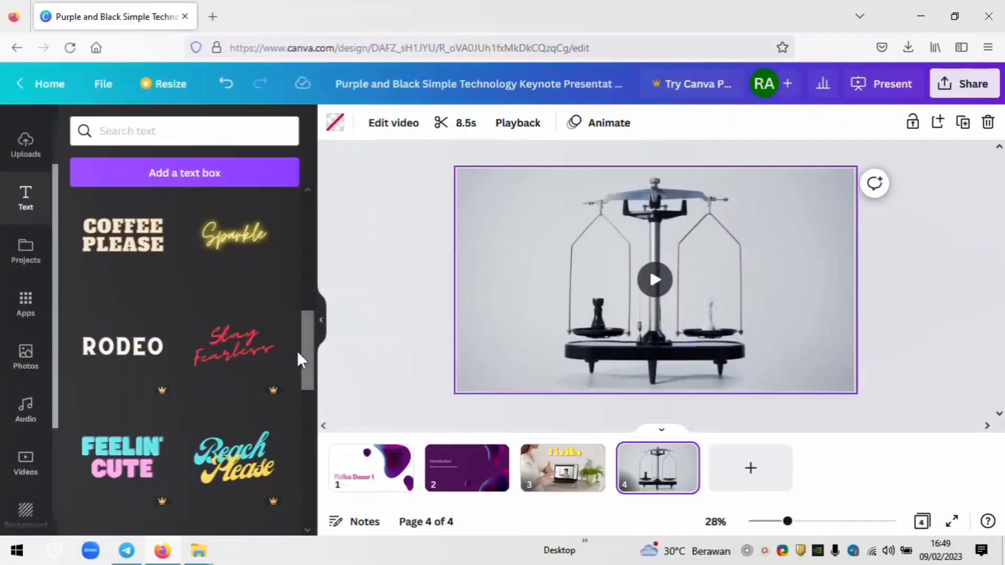
left_click_drag(308, 350, 308, 476)
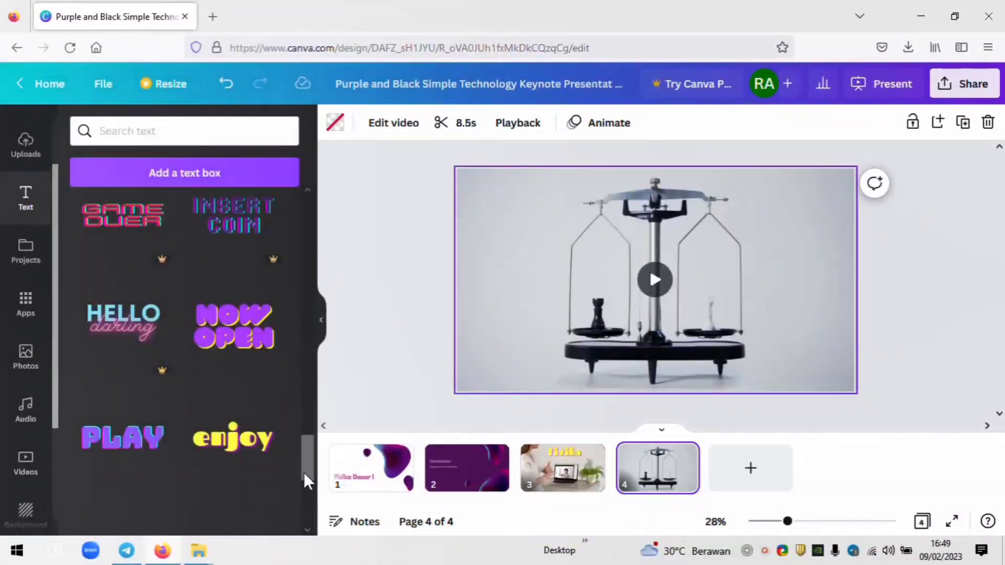
left_click(132, 459)
left_click_drag(752, 321, 542, 215)
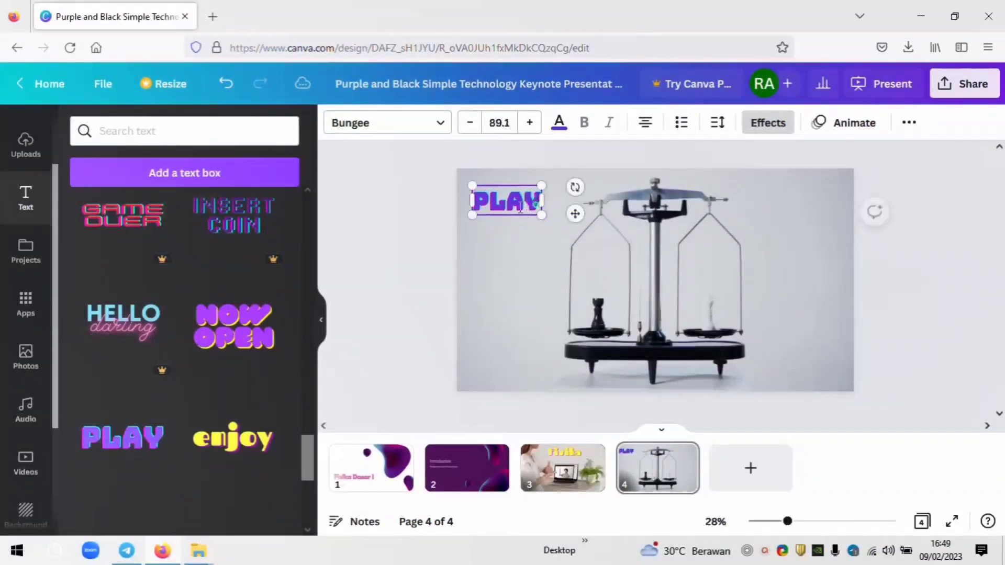
Step: Replace the "PLAY" text with "TIMBANGAN" and widen its text box to about 681
double_click(515, 208)
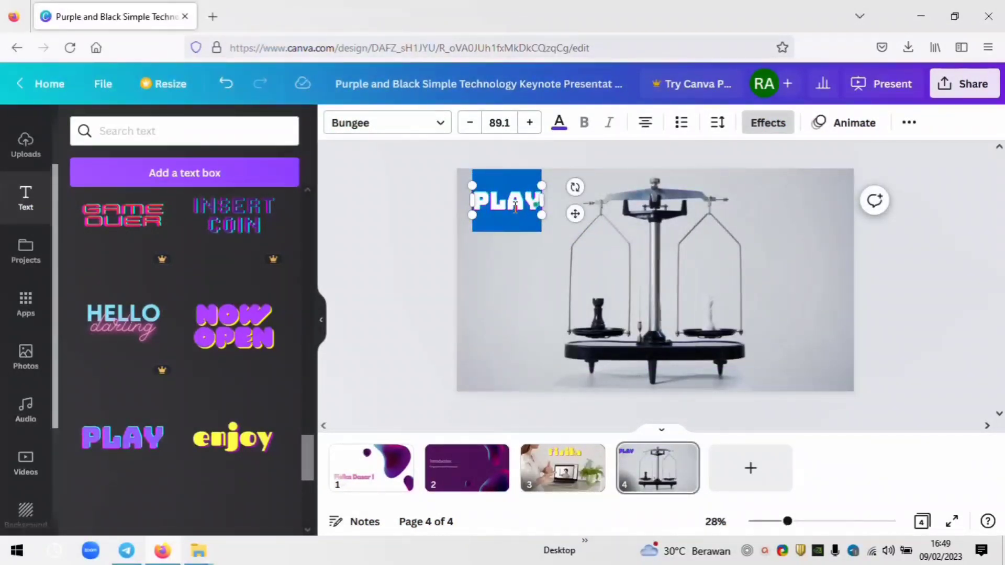
type("TIMBANGAN")
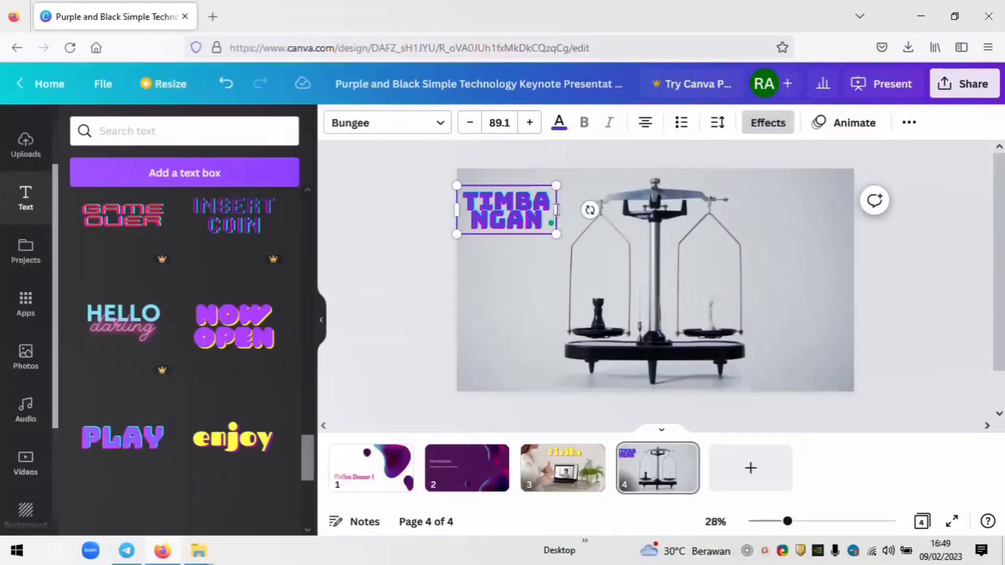
left_click_drag(557, 209, 597, 209)
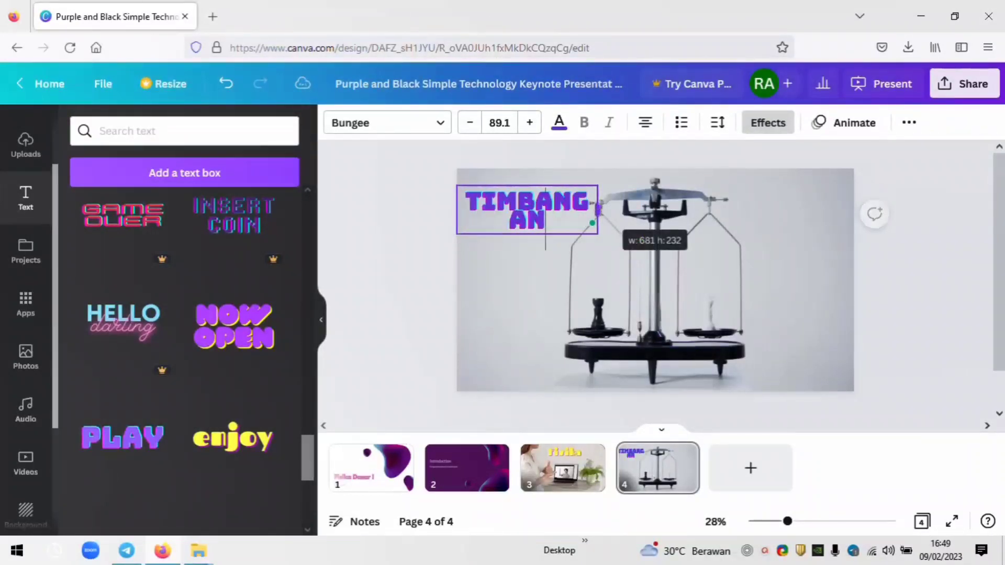
Step: Shrink the "TIMBANGAN" text to size 56 so it fits on one line beside the scale
left_click(470, 124)
left_click(470, 123)
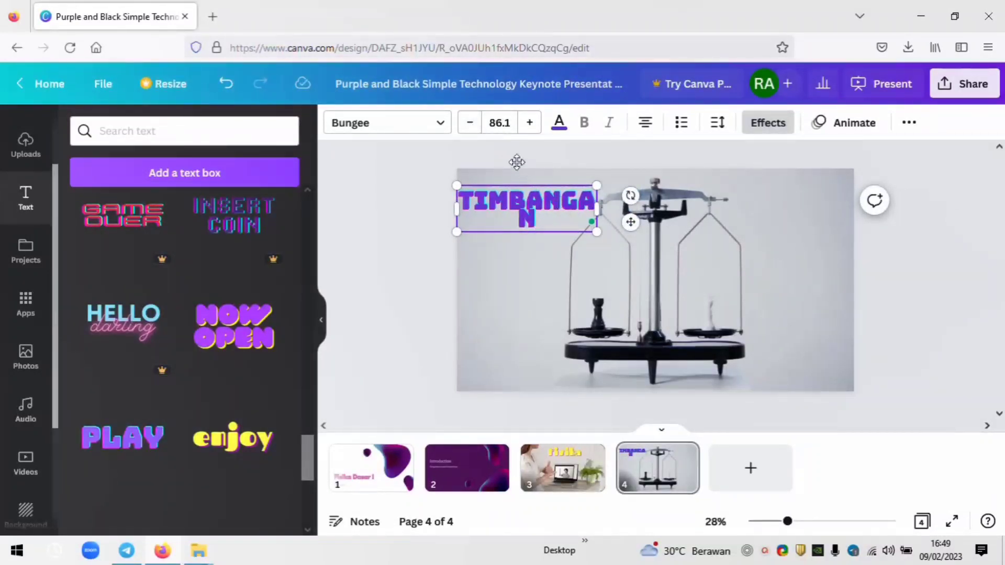
left_click(471, 123)
left_click(470, 123)
left_click(470, 123)
left_click(470, 124)
left_click(470, 124)
left_click(471, 123)
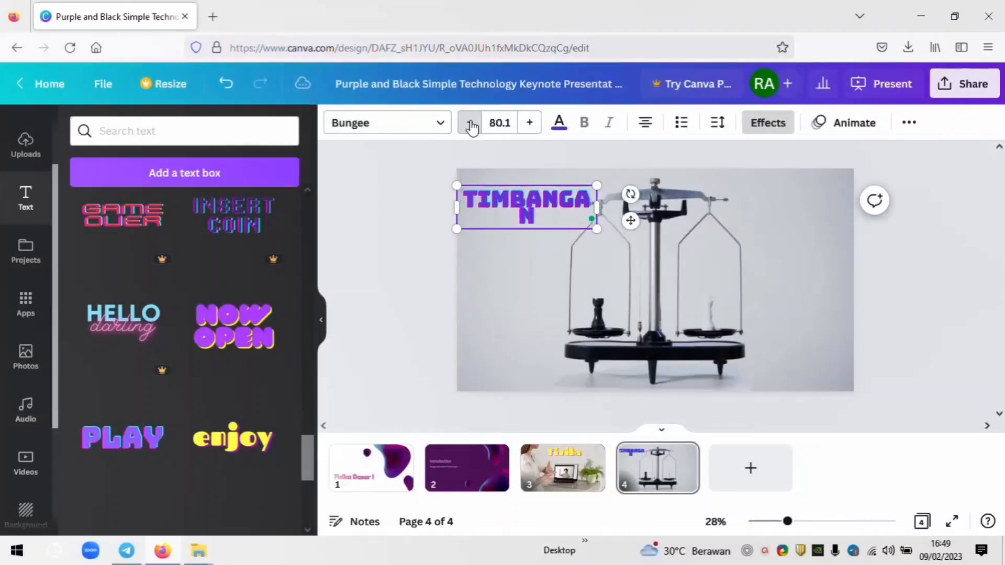
left_click(471, 123)
left_click(471, 123)
left_click(471, 124)
left_click(470, 124)
left_click(470, 123)
left_click(470, 124)
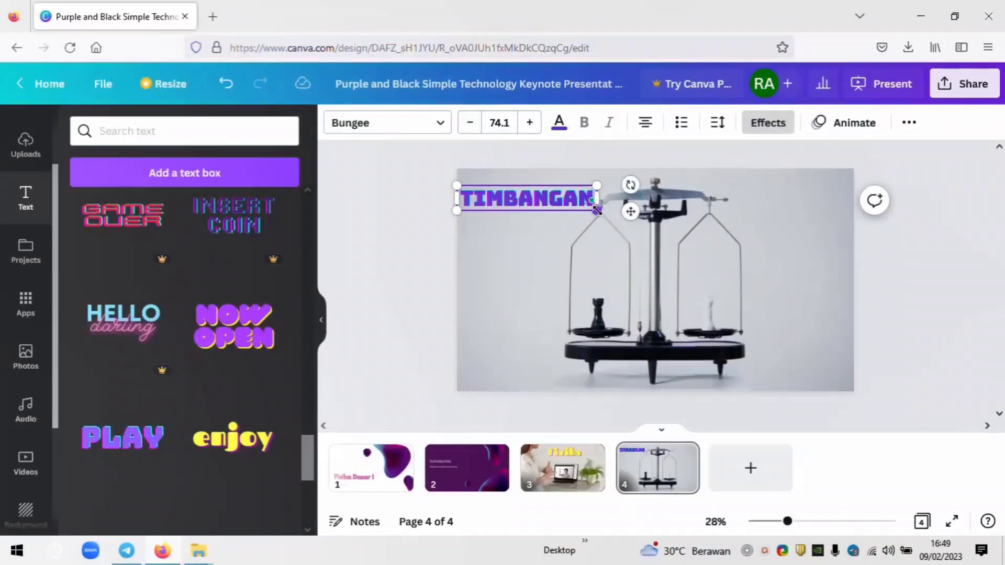
left_click_drag(596, 211, 552, 202)
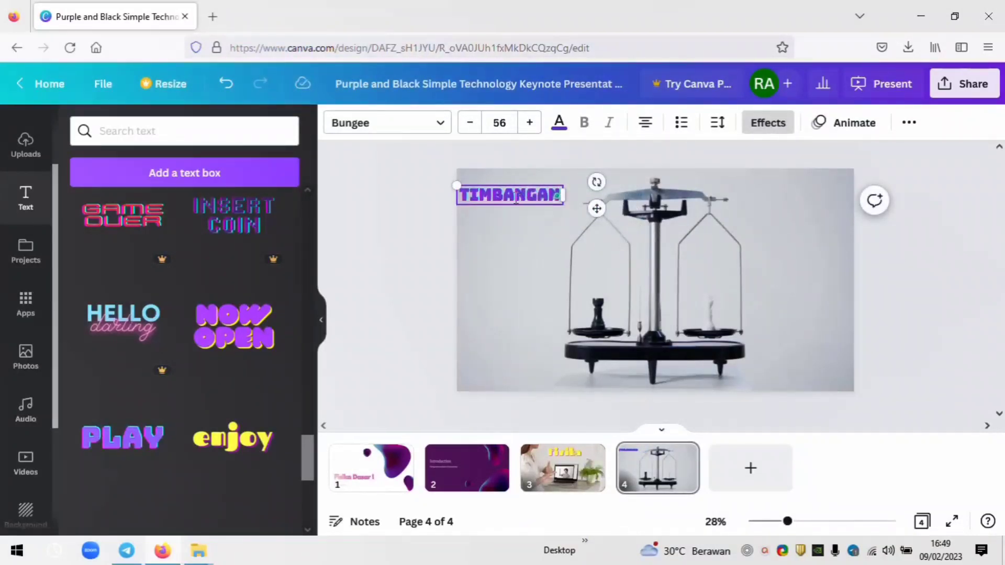
Step: Move the "TIMBANGAN" text slightly inward from the upper-left corner of page 4
left_click(535, 246)
left_click(526, 194)
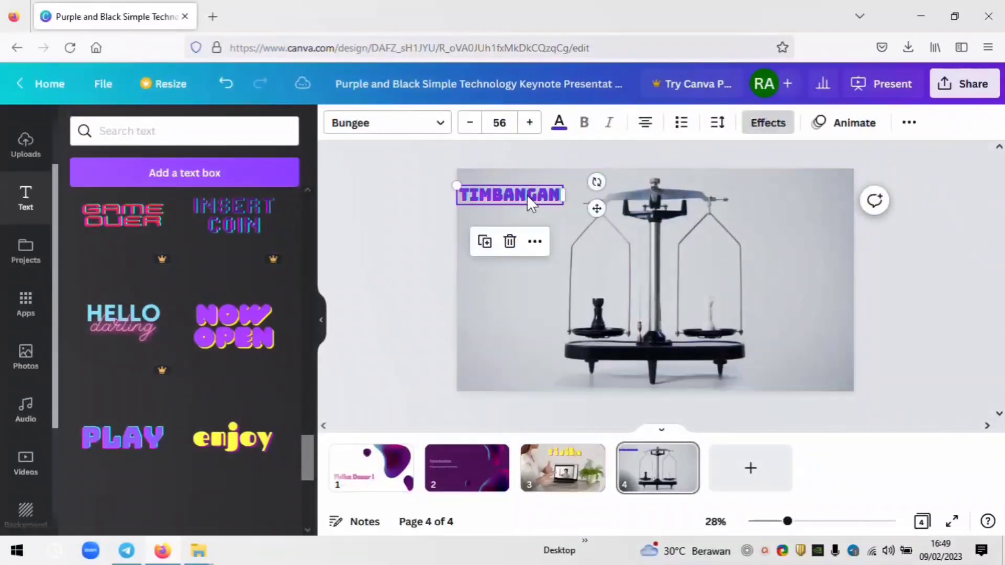
left_click_drag(521, 197, 530, 203)
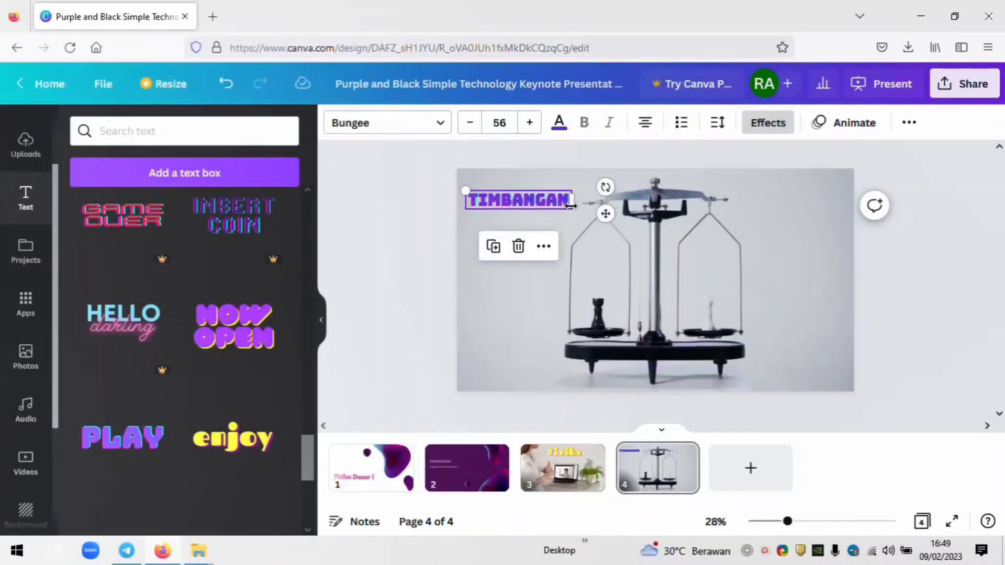
left_click(924, 309)
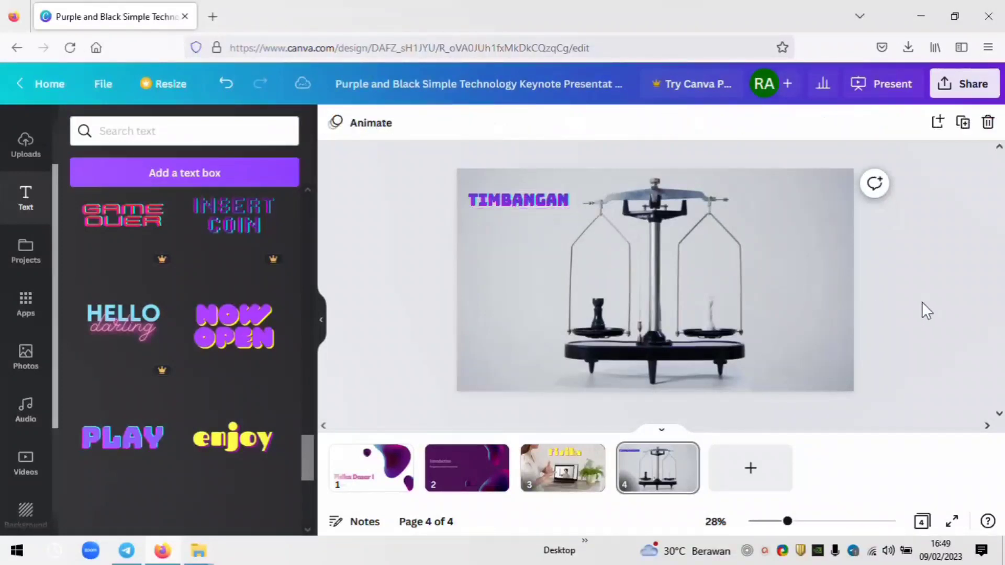
Step: Try the Breathe text animation on the "TIMBANGAN" title
left_click(532, 203)
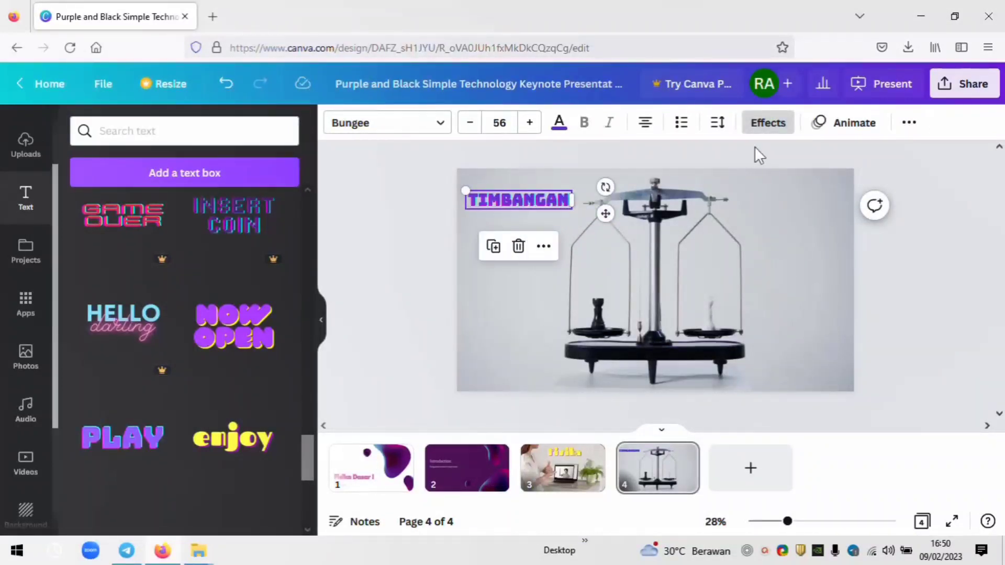
left_click(862, 128)
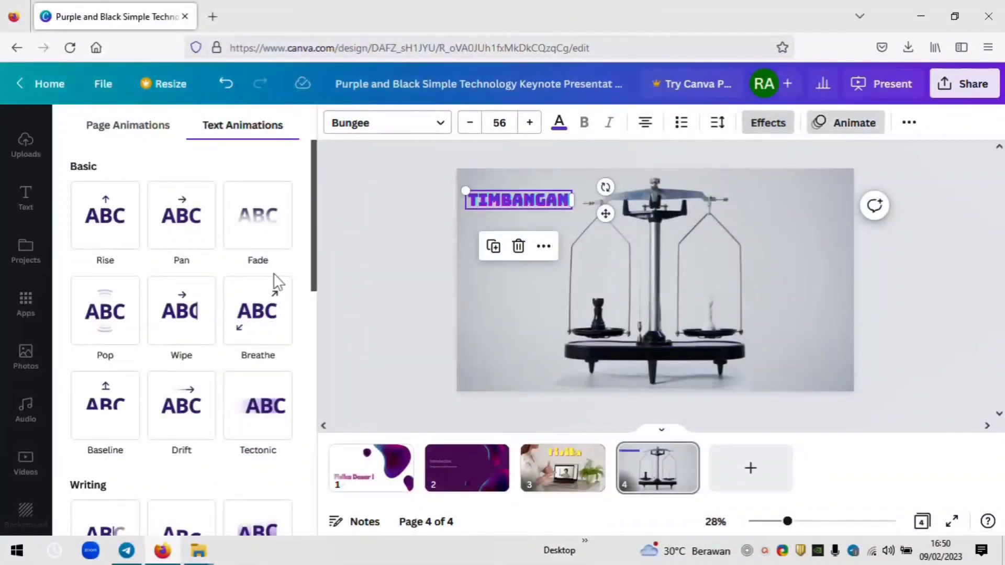
left_click(269, 309)
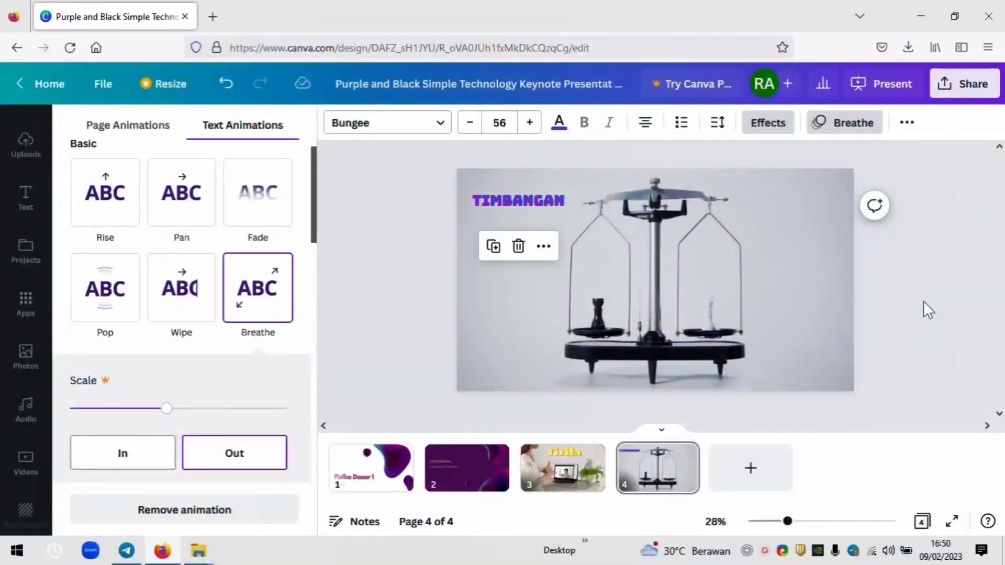
left_click(922, 301)
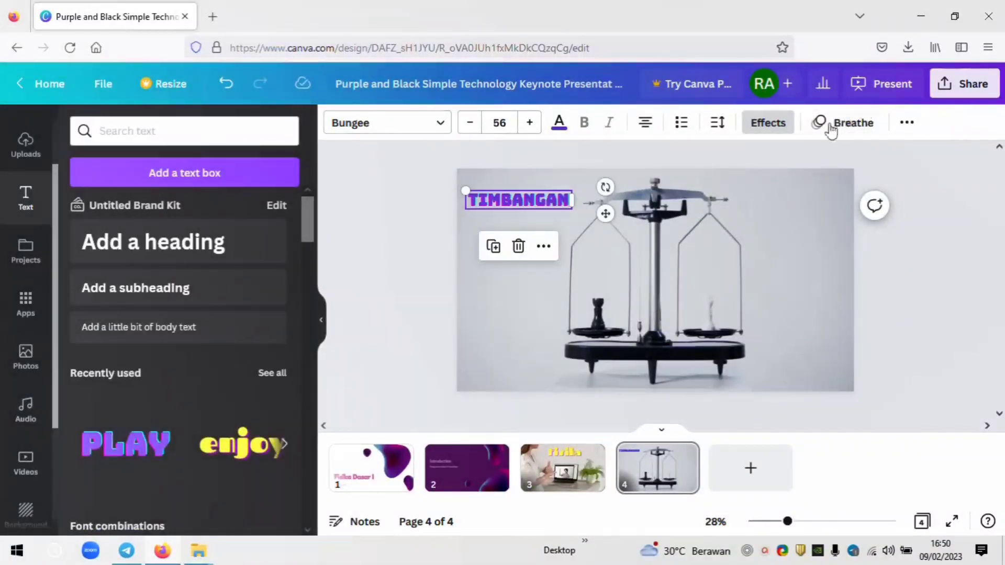
Step: Apply the Pan animation to the "TIMBANGAN" title and preview page 4 in full screen
left_click(831, 125)
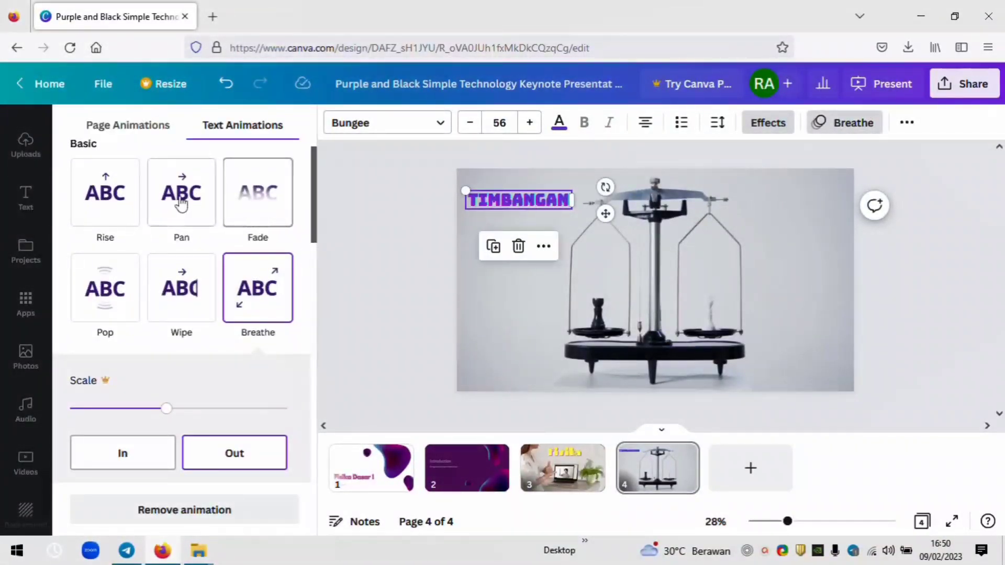
left_click(182, 201)
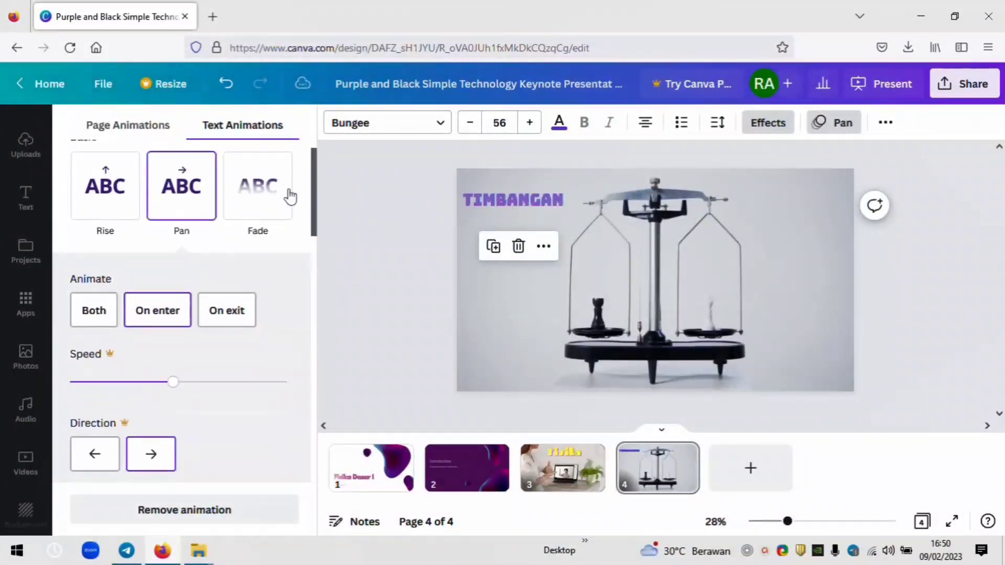
left_click(953, 523)
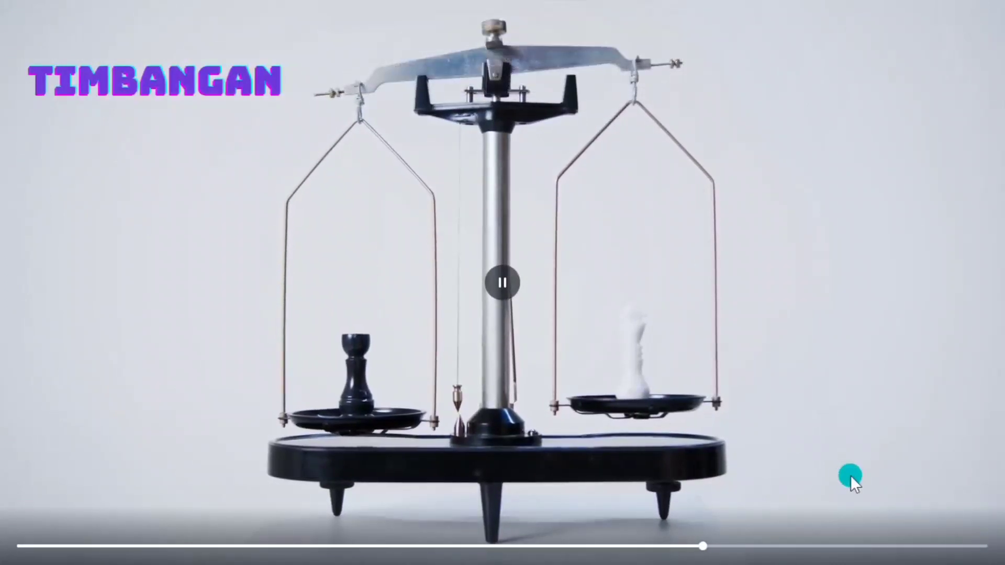
left_click(960, 506)
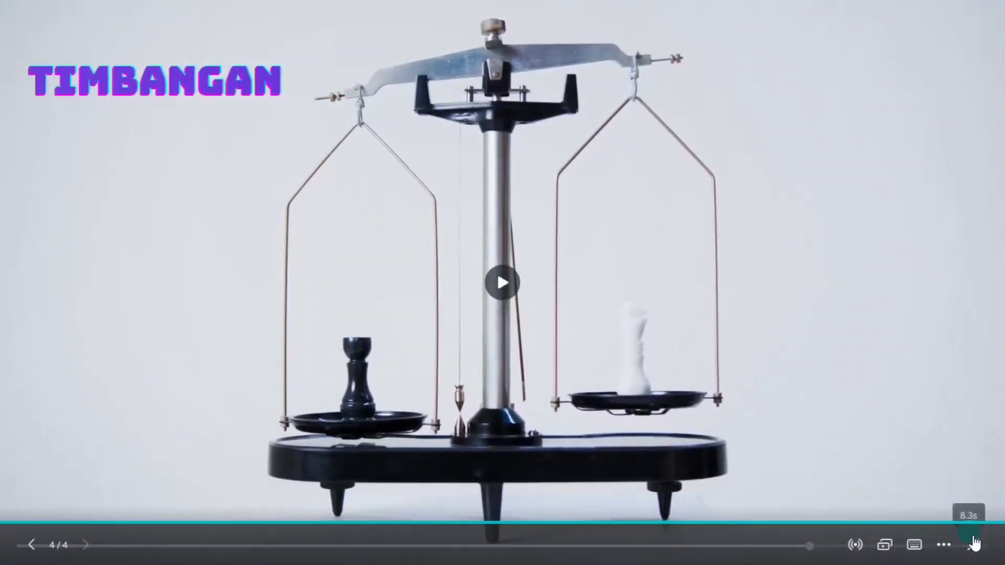
left_click(974, 545)
Step: Apply the Typewriter writing animation to the "TIMBANGAN" title on page 4
left_click(509, 202)
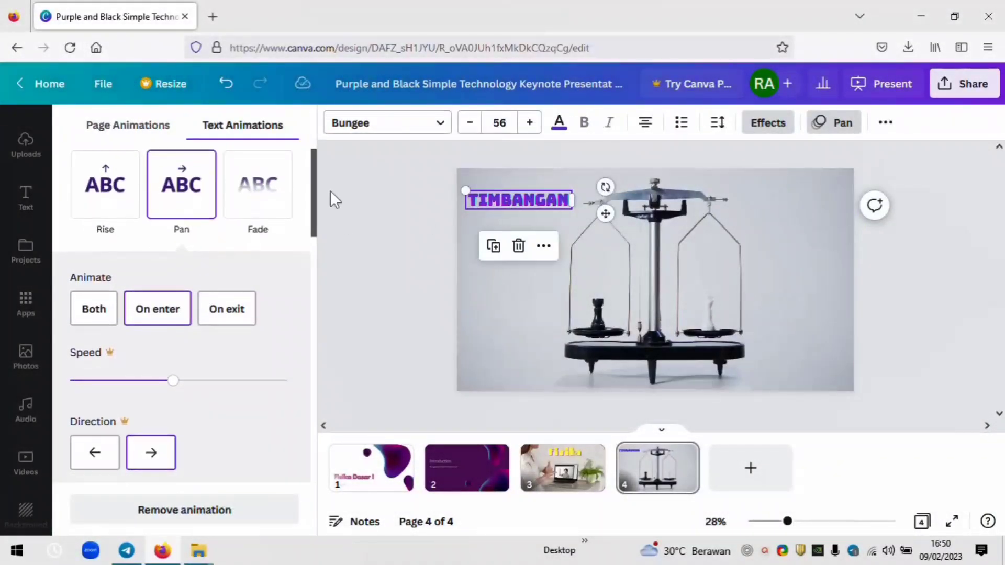
left_click_drag(314, 202, 311, 328)
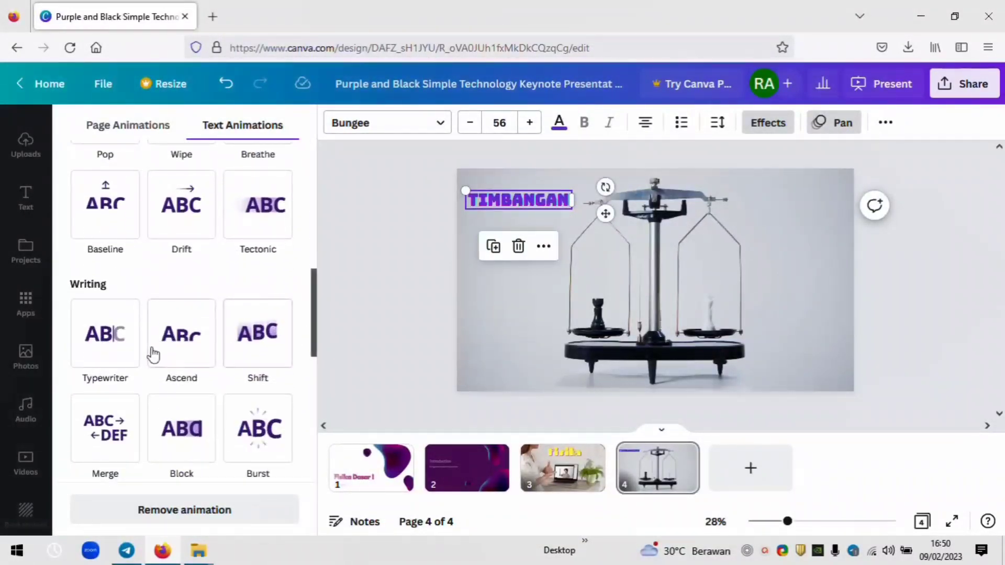
left_click(102, 340)
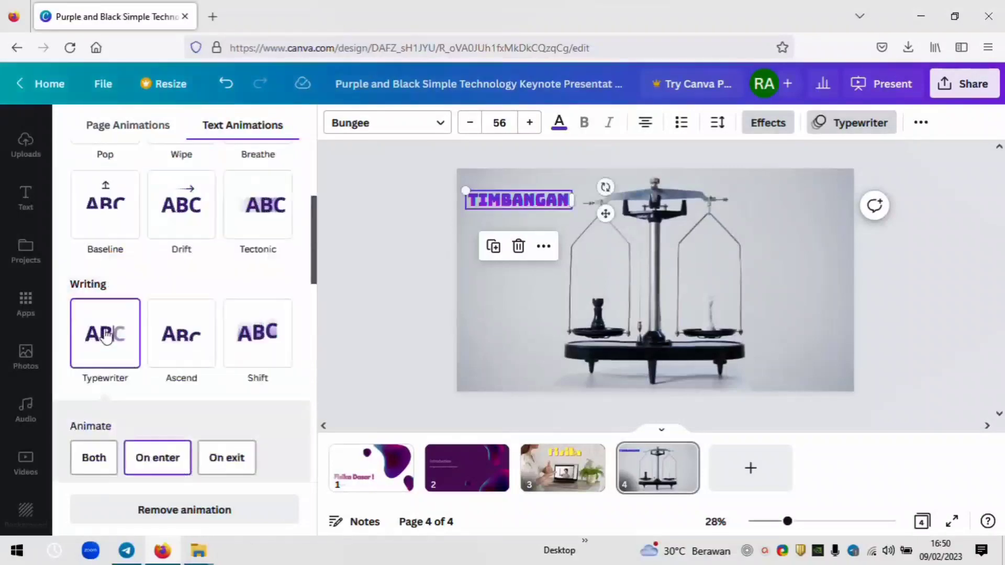
Step: Preview page 4 in full screen with the "TIMBANGAN" title animation, return to the editor and deselect the video
left_click(949, 518)
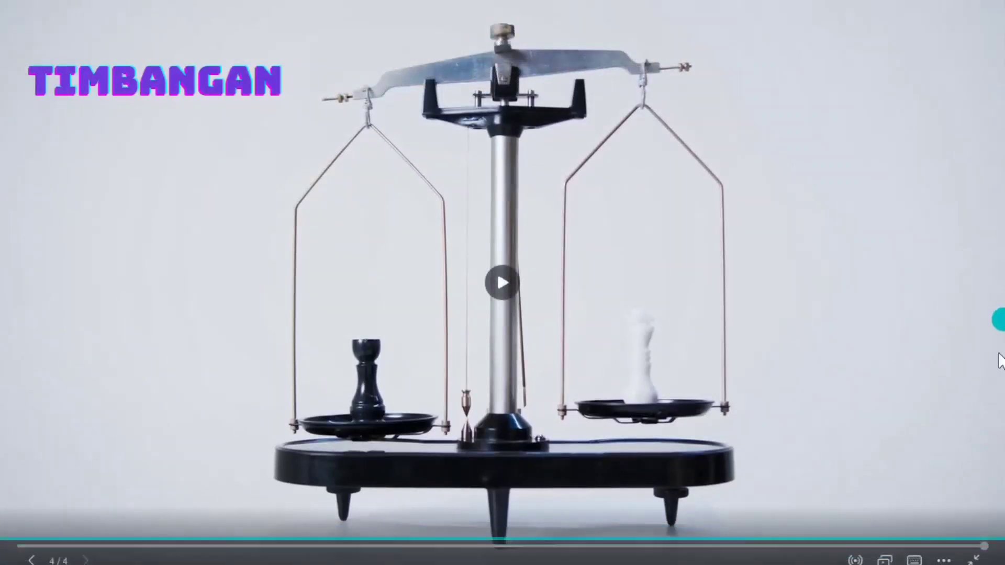
left_click(971, 547)
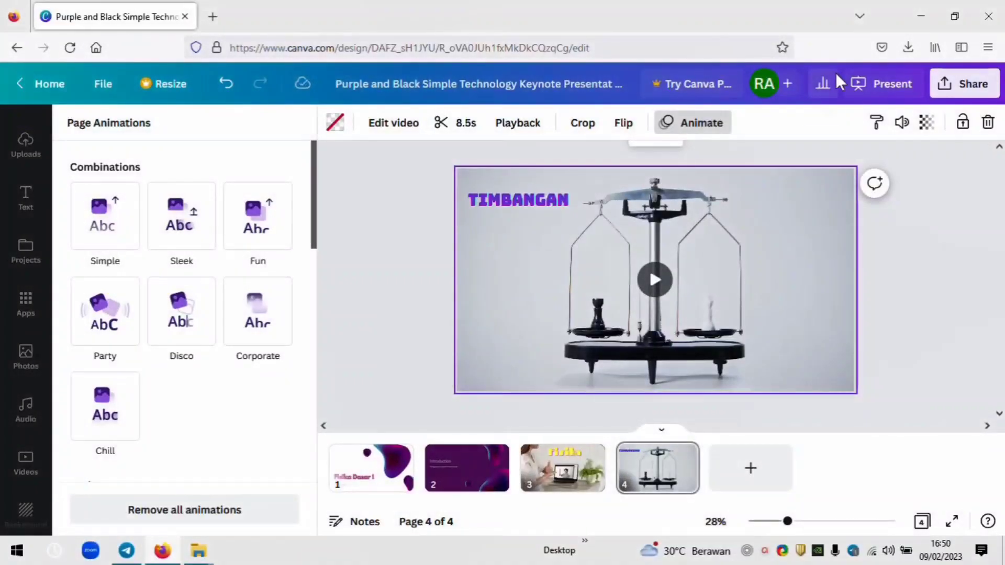
left_click(935, 296)
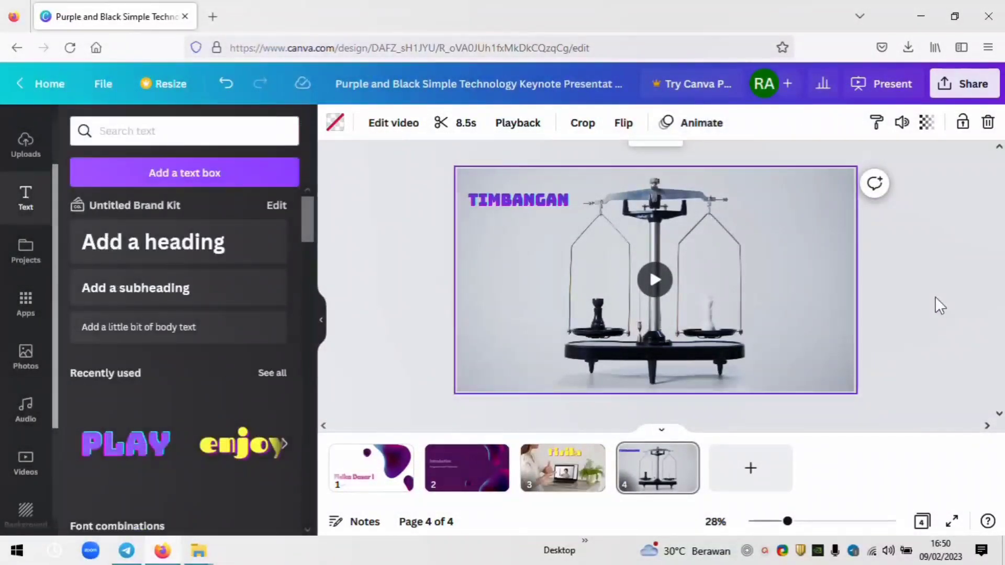
left_click(932, 256)
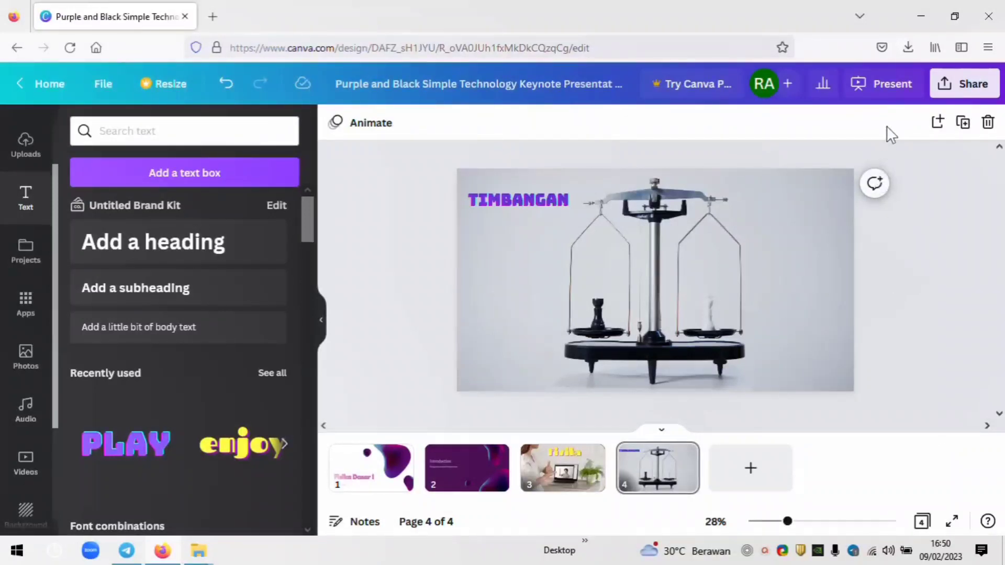
Step: Present the whole design in full screen from the first page through to page 4, and exit the presentation
left_click(888, 93)
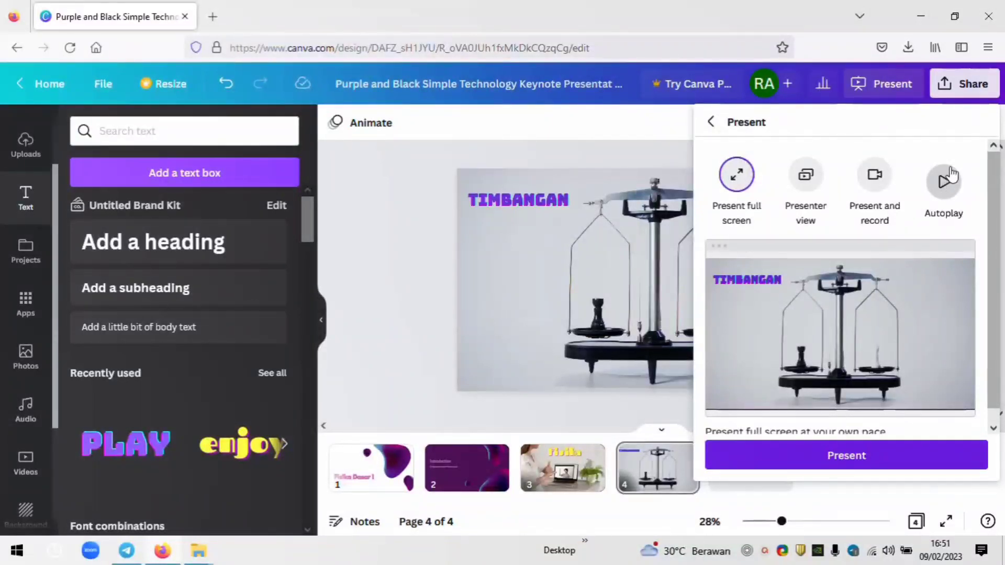
left_click(846, 459)
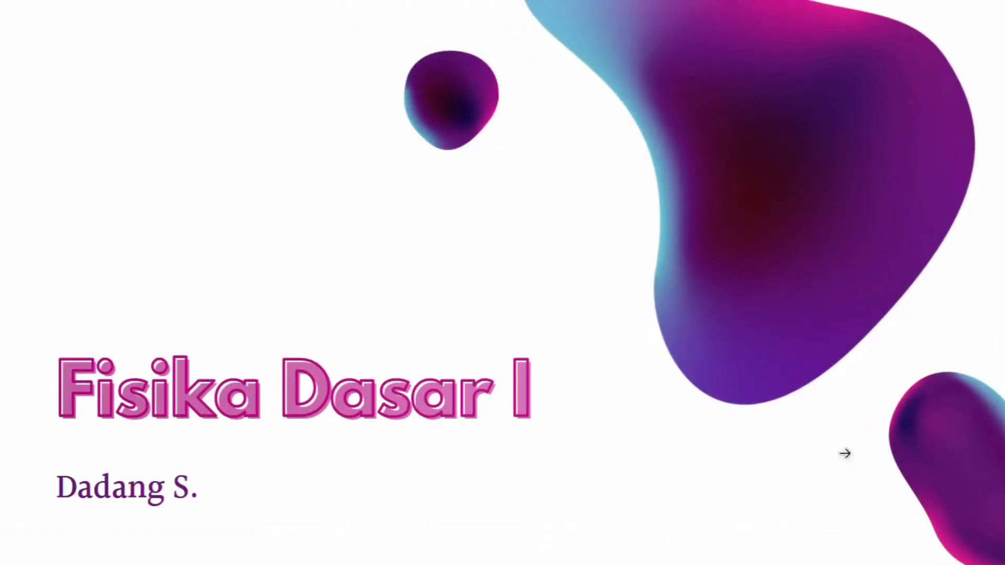
key("Right")
key("Right")
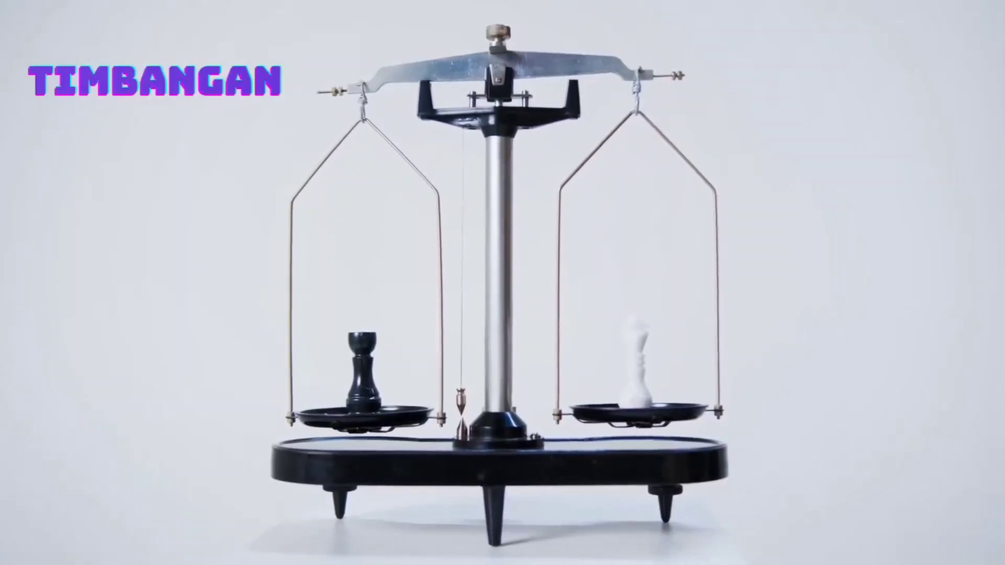
key("Escape")
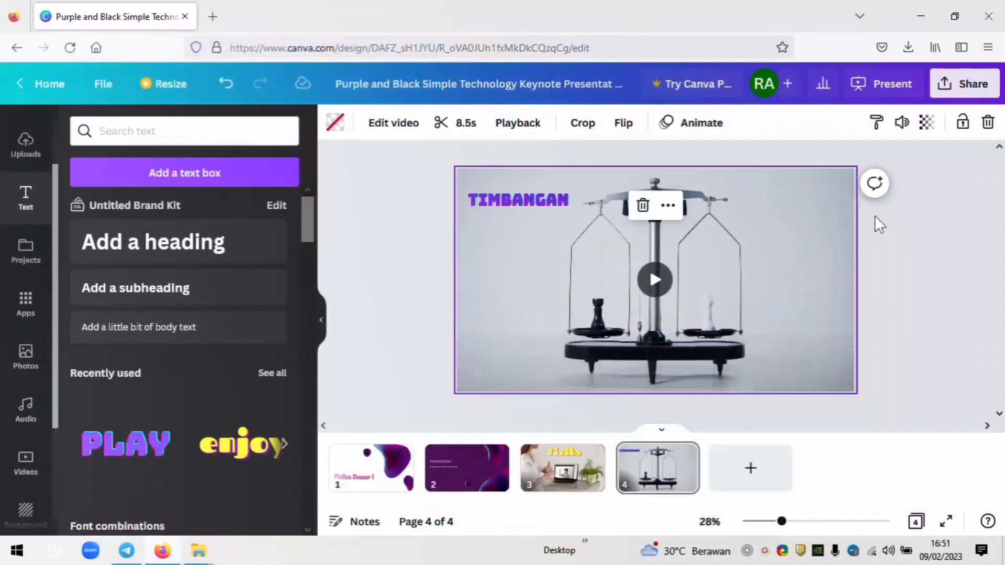
Step: Open the download settings for the design and set the file type to MP4 Video
left_click(970, 92)
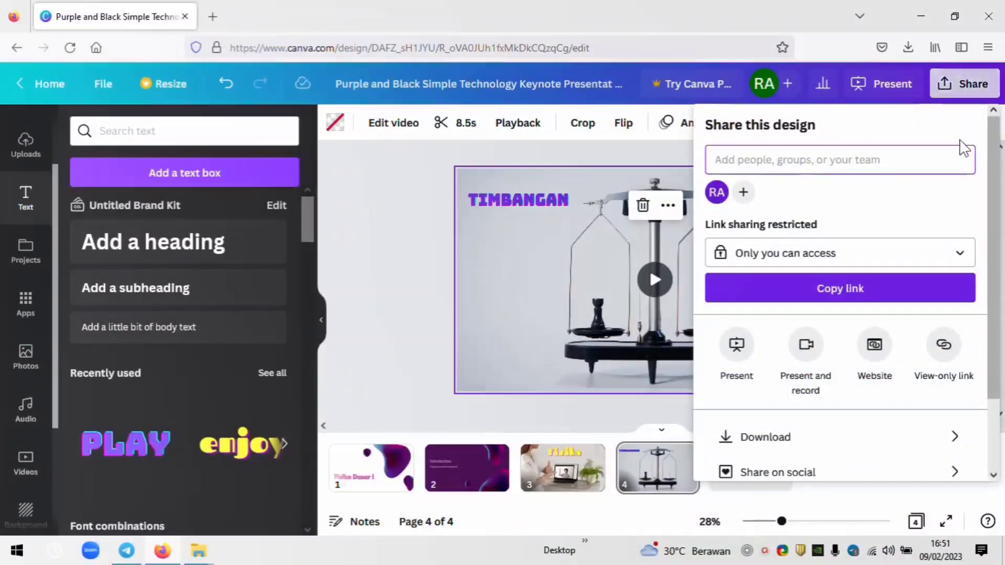
scroll(997, 215, "down", 2)
left_click_drag(997, 209, 1004, 317)
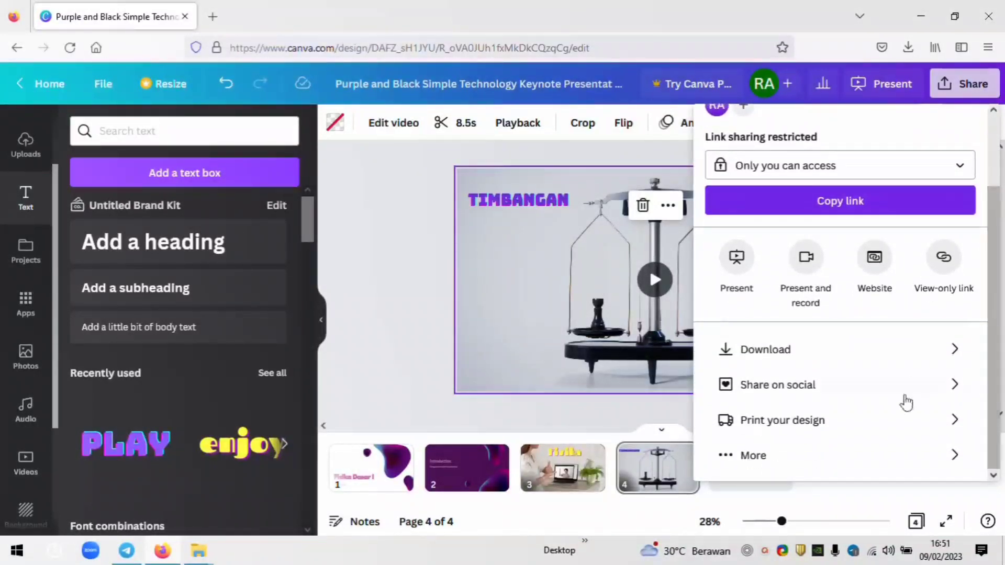
left_click(891, 362)
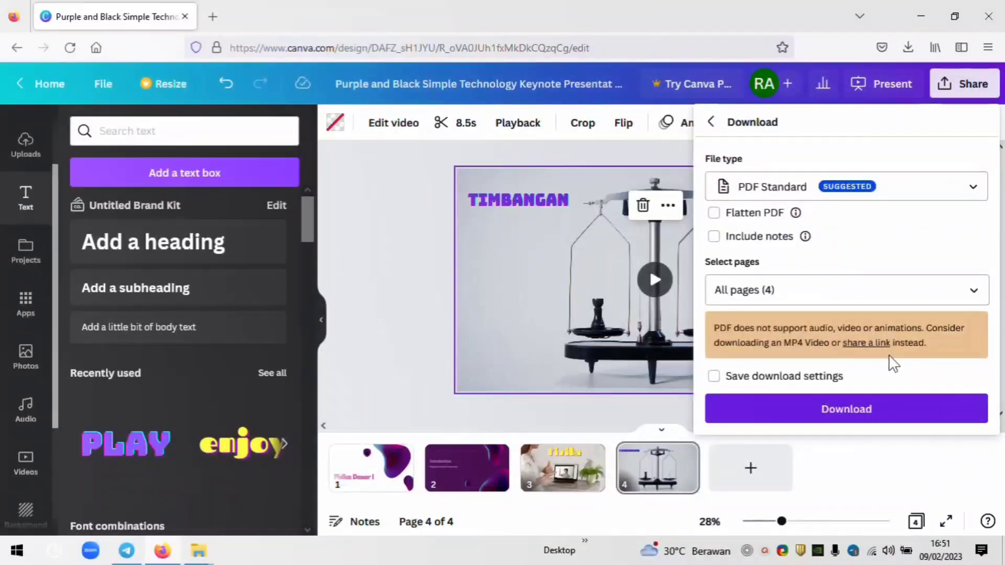
left_click(971, 195)
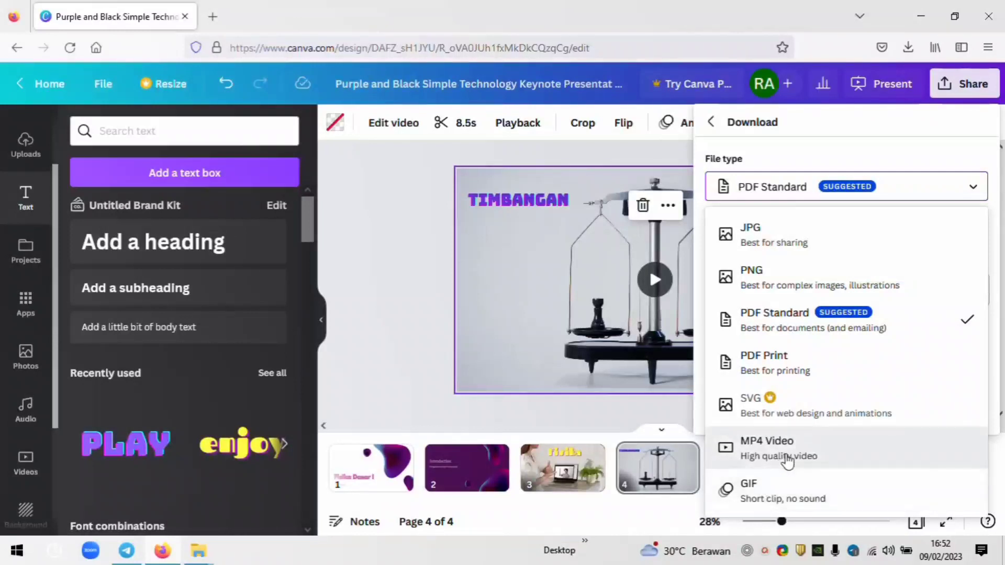
left_click(809, 460)
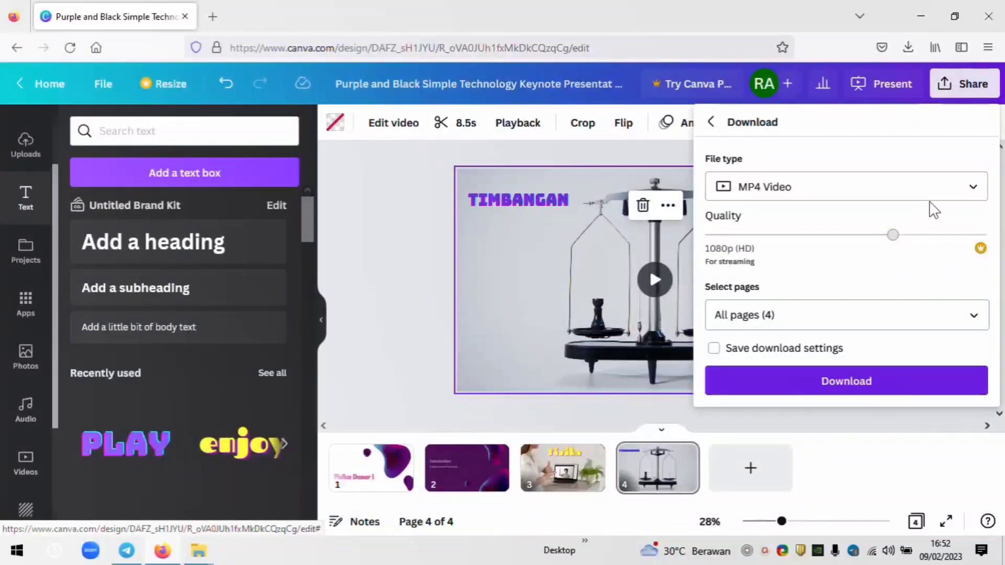
left_click(957, 191)
left_click(827, 446)
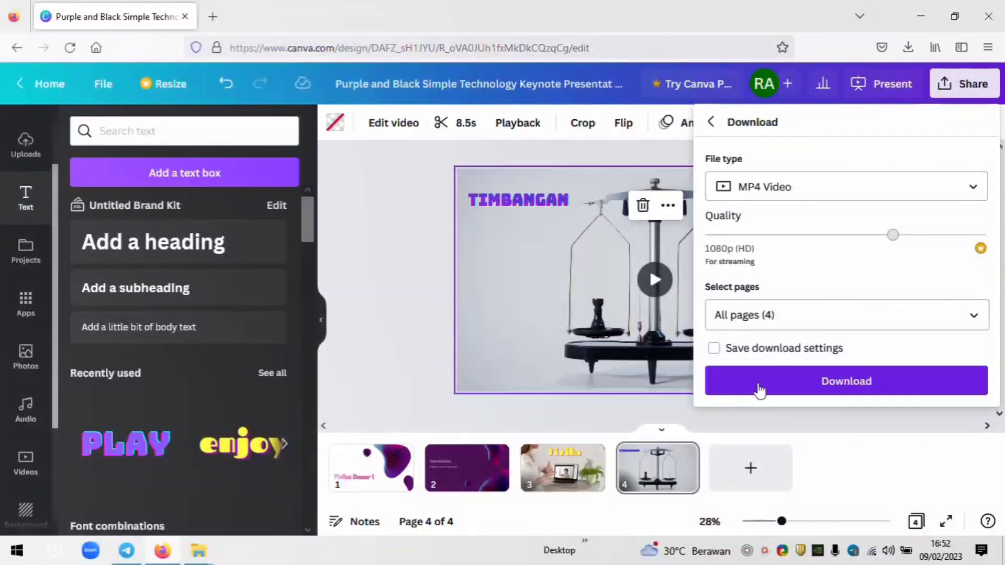
Step: Keep all 4 pages selected and download the presentation as an MP4 video
left_click(970, 324)
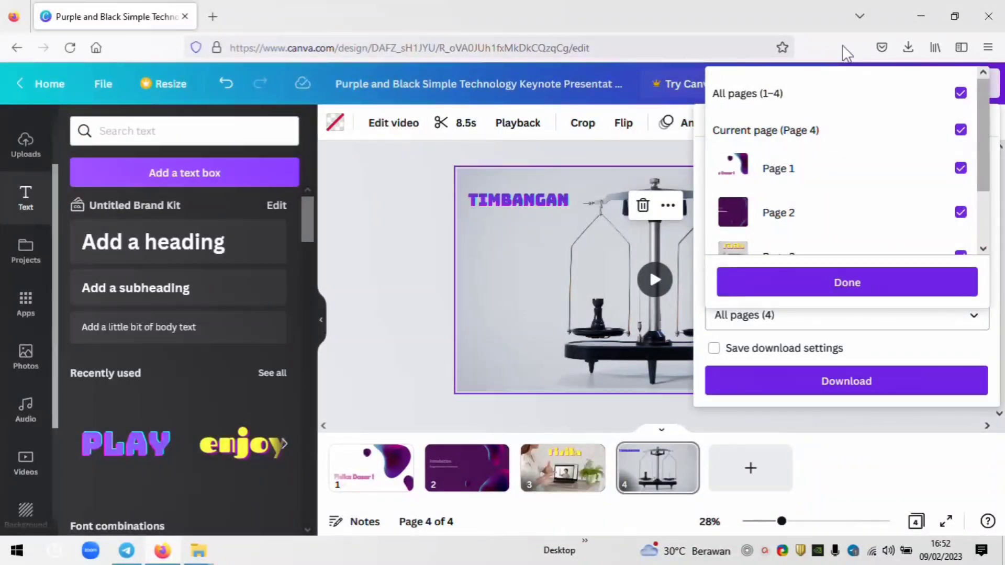
left_click(916, 458)
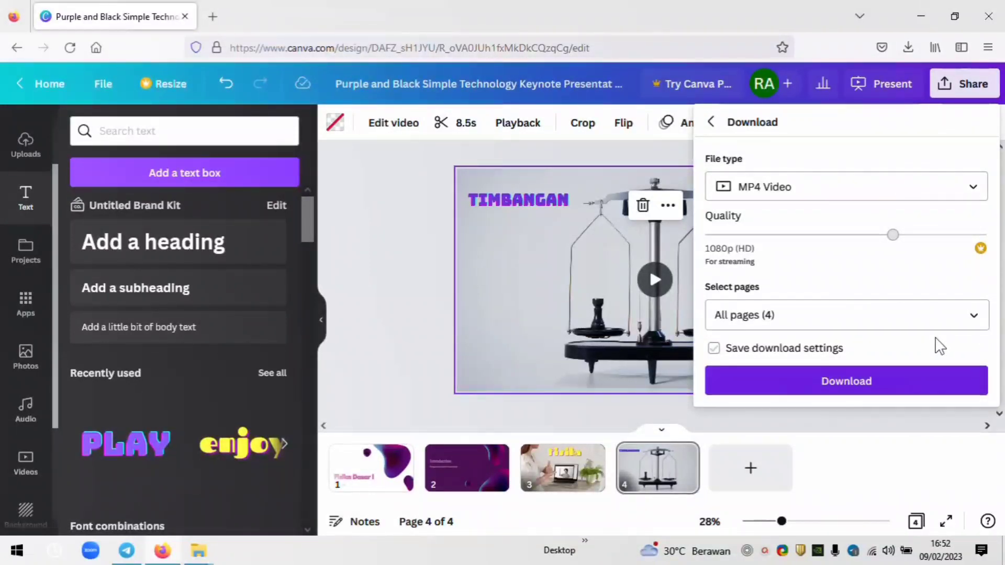
left_click(840, 385)
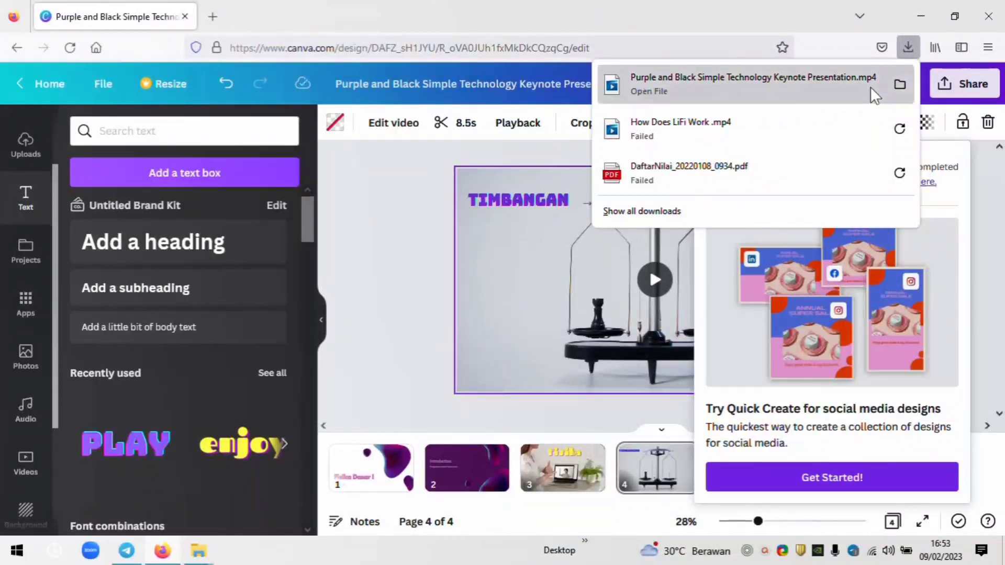
Step: Show the downloaded "Purple and Black Simple Technology Keynote Presentation.mp4" in its folder and play it with Films & TV
left_click(899, 85)
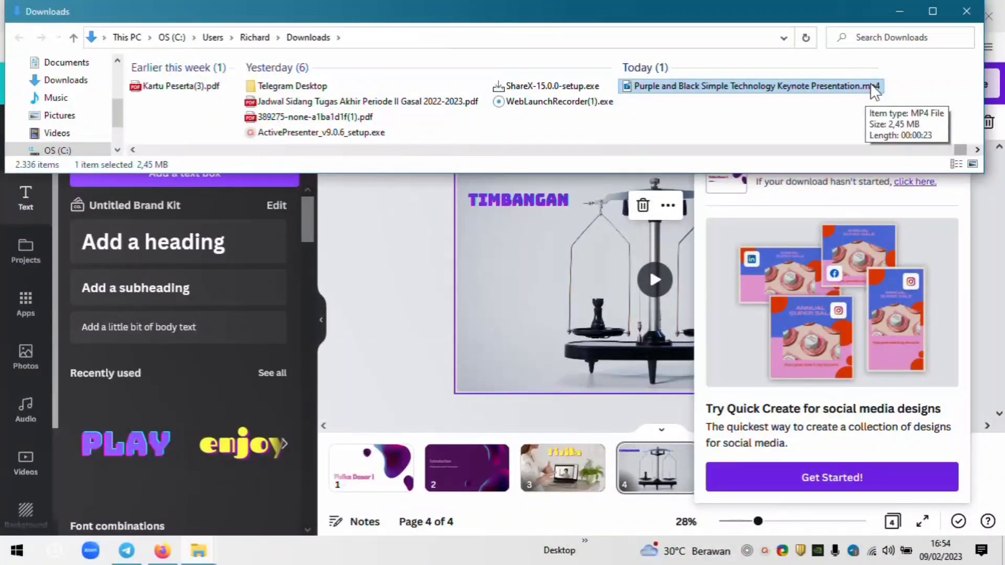
right_click(806, 89)
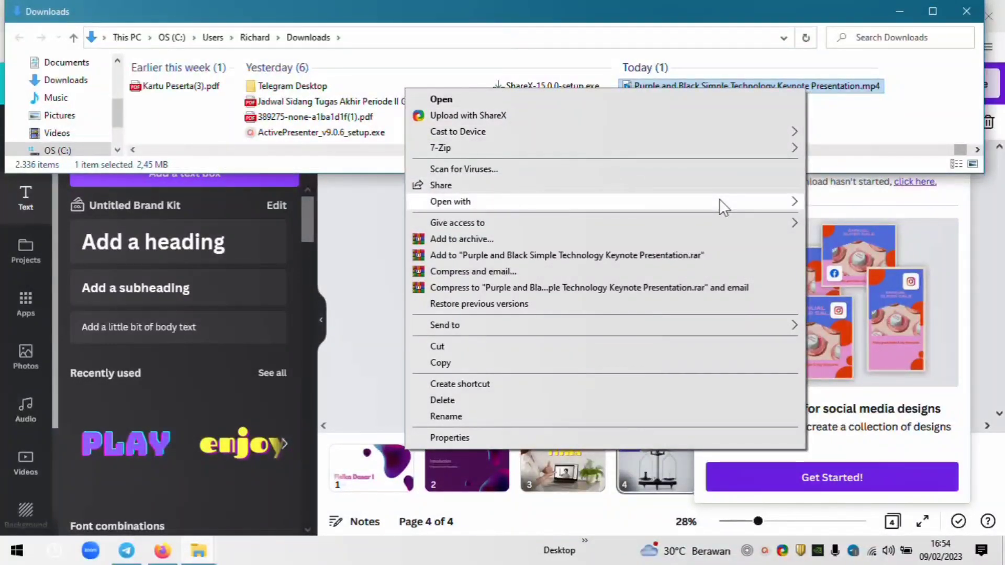
mouse_move(720, 199)
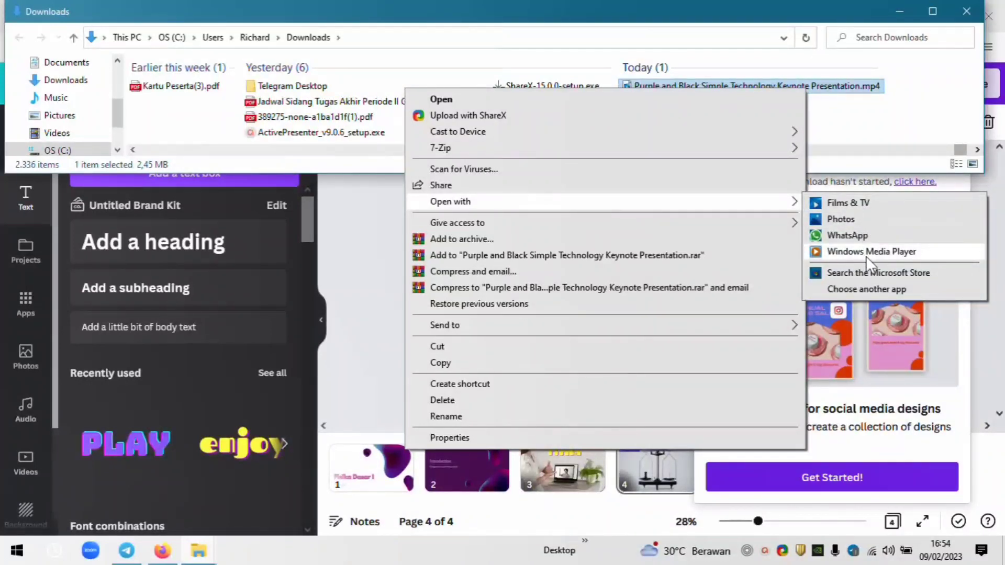
left_click(865, 205)
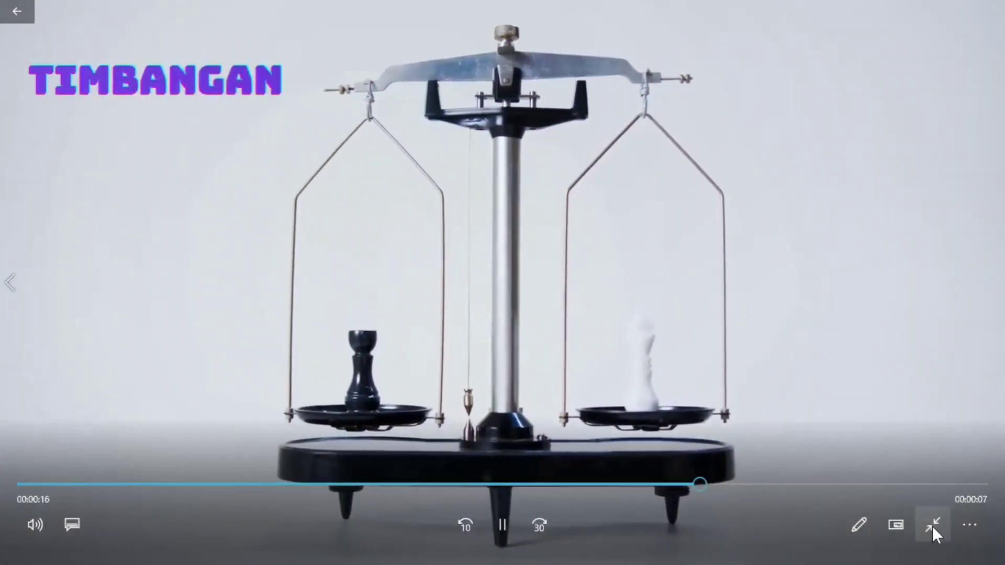
Step: Watch the exported video to the end, switching between full-screen and windowed view, and close the player
left_click(932, 526)
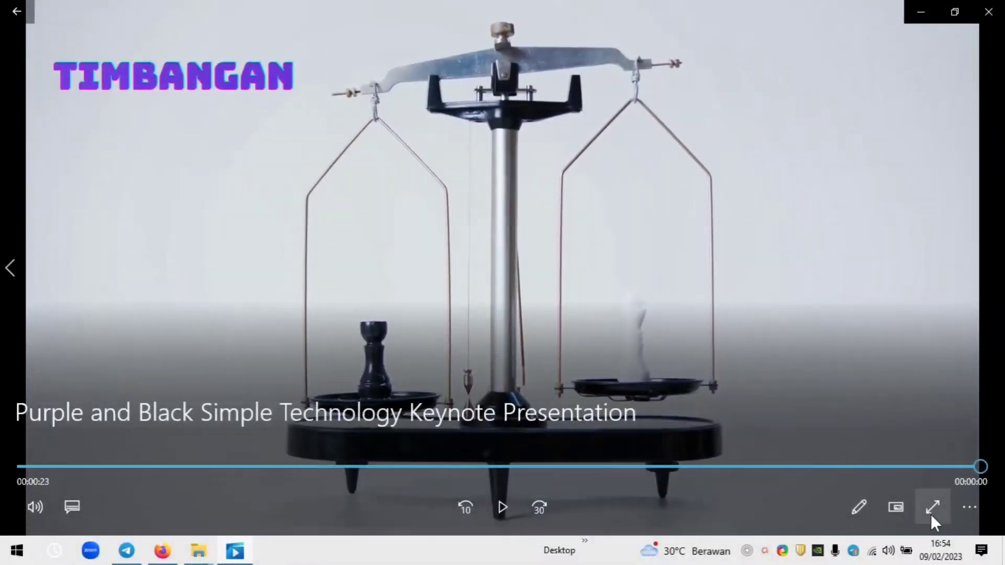
left_click(931, 514)
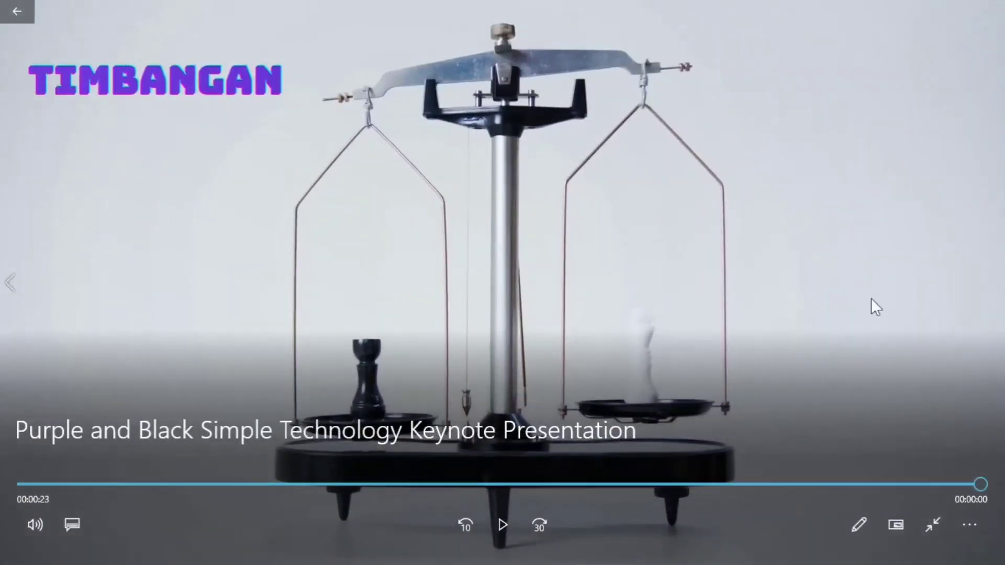
left_click(927, 521)
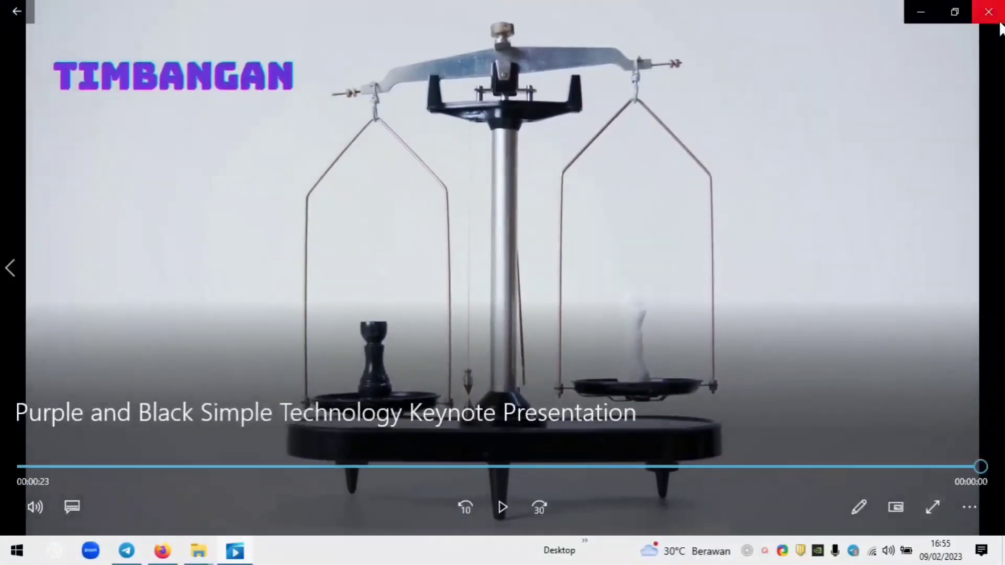
left_click(989, 13)
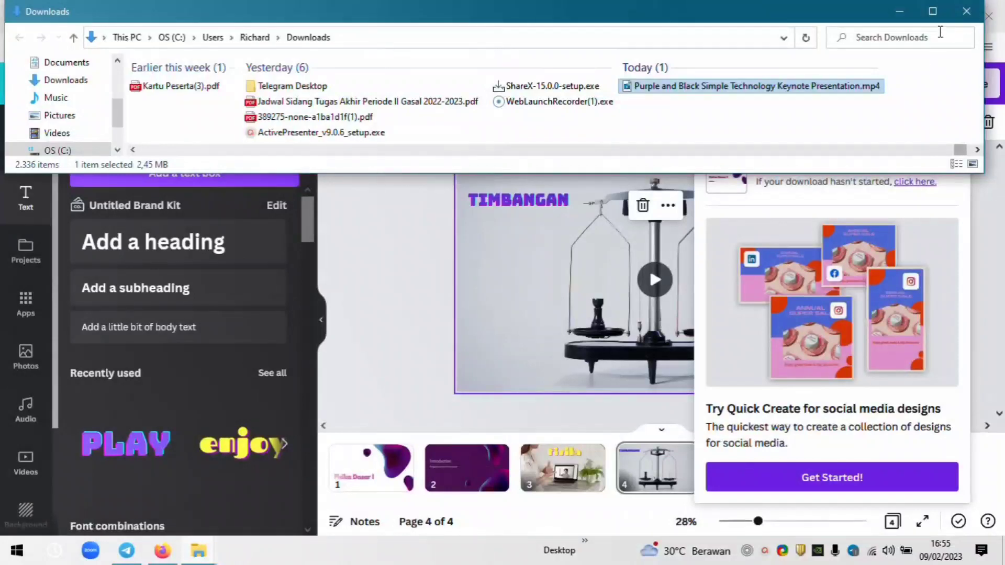
Step: Minimize the Downloads folder window to return to Canva and dismiss the completed-download notice
left_click(900, 11)
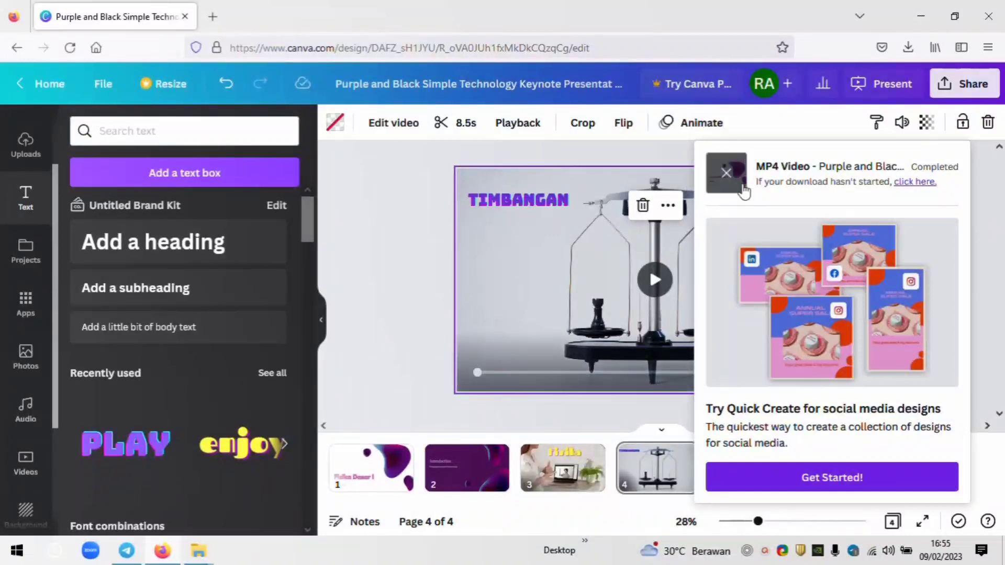
left_click(806, 124)
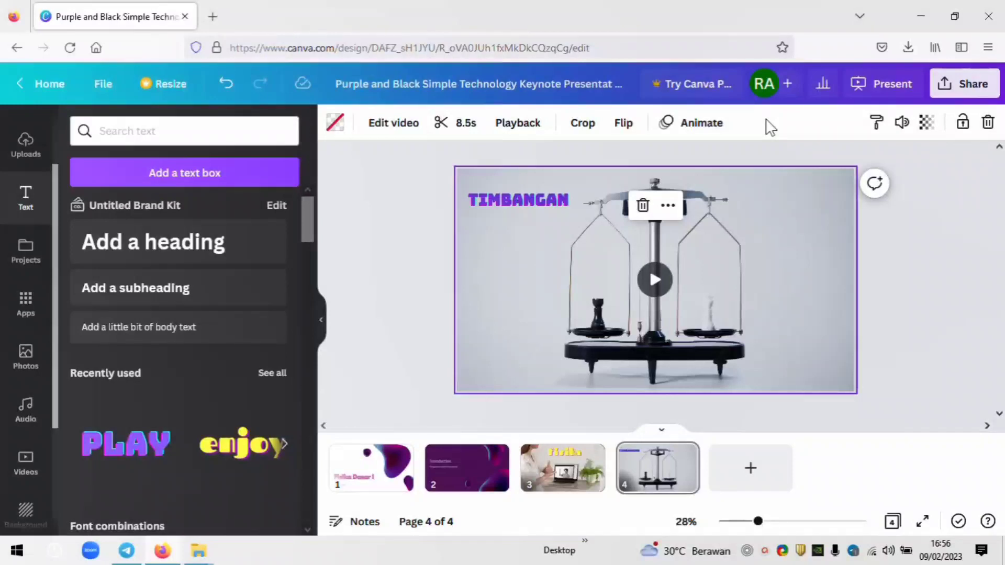
mouse_move(606, 223)
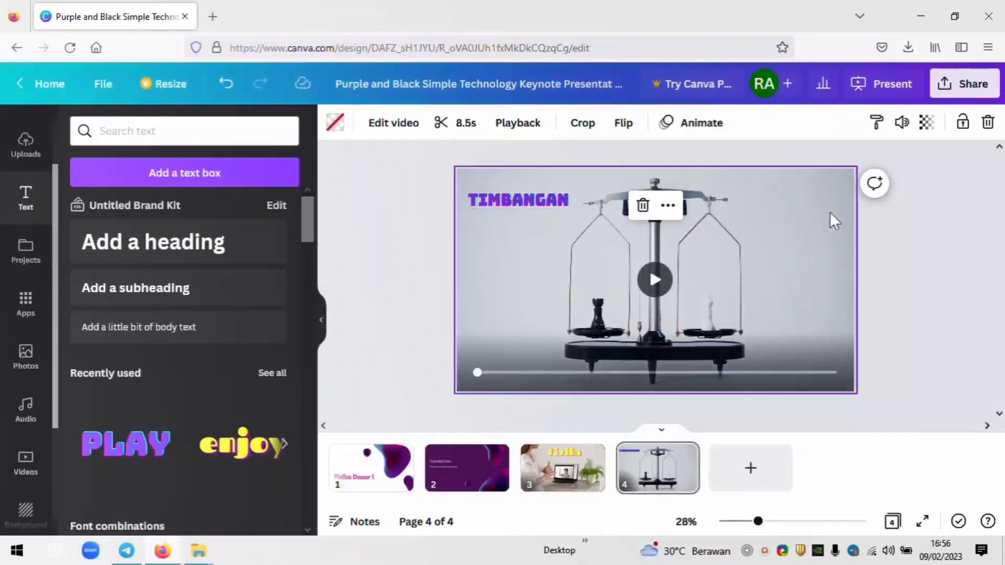